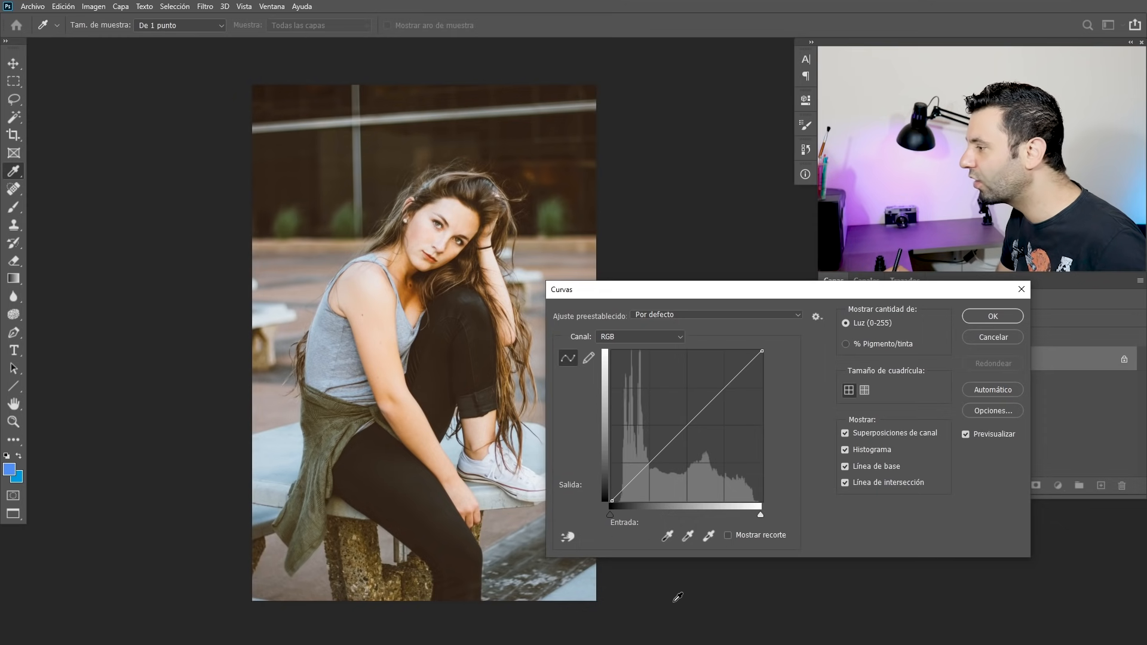
Add a midpoint to the RGB curve in the Curves dialog and lower it to input 126, output 97
{"action": "left_click_drag", "start_coordinate": [681, 290], "coordinate": [719, 238]}
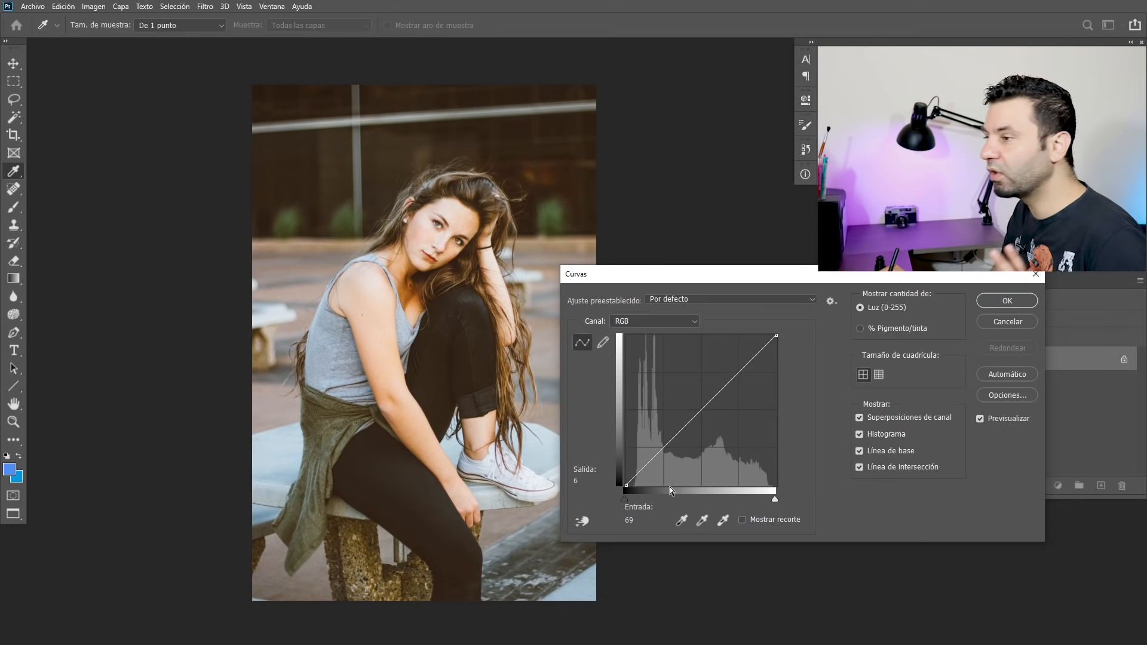
{"action": "left_click", "coordinate": [701, 410]}
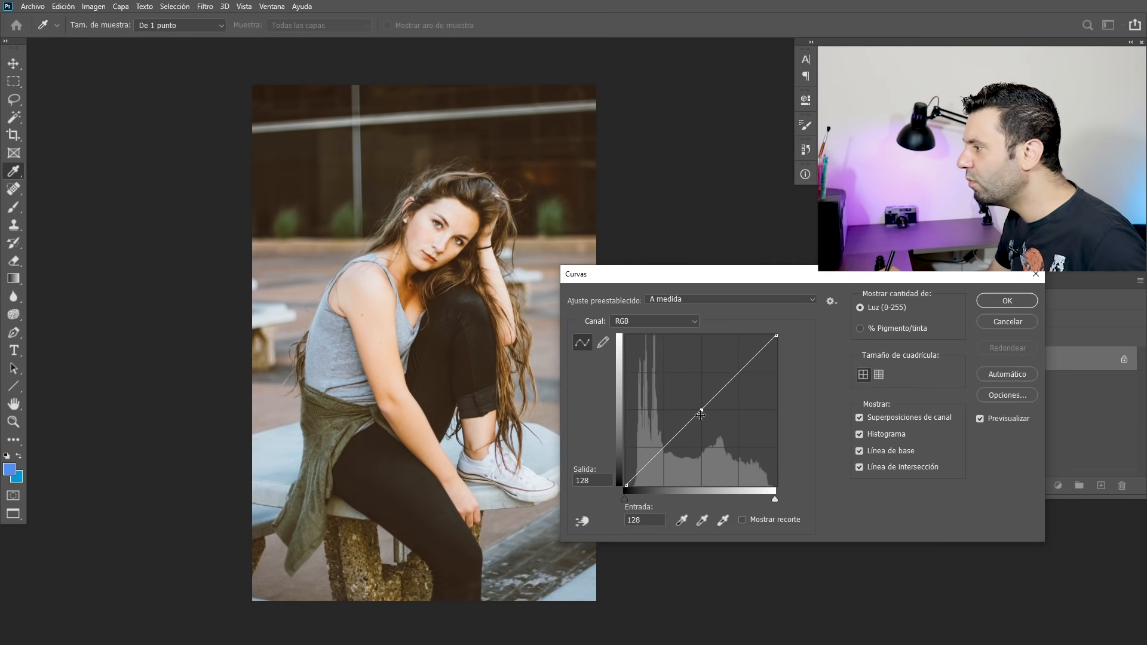
{"action": "left_click_drag", "start_coordinate": [700, 409], "coordinate": [700, 428]}
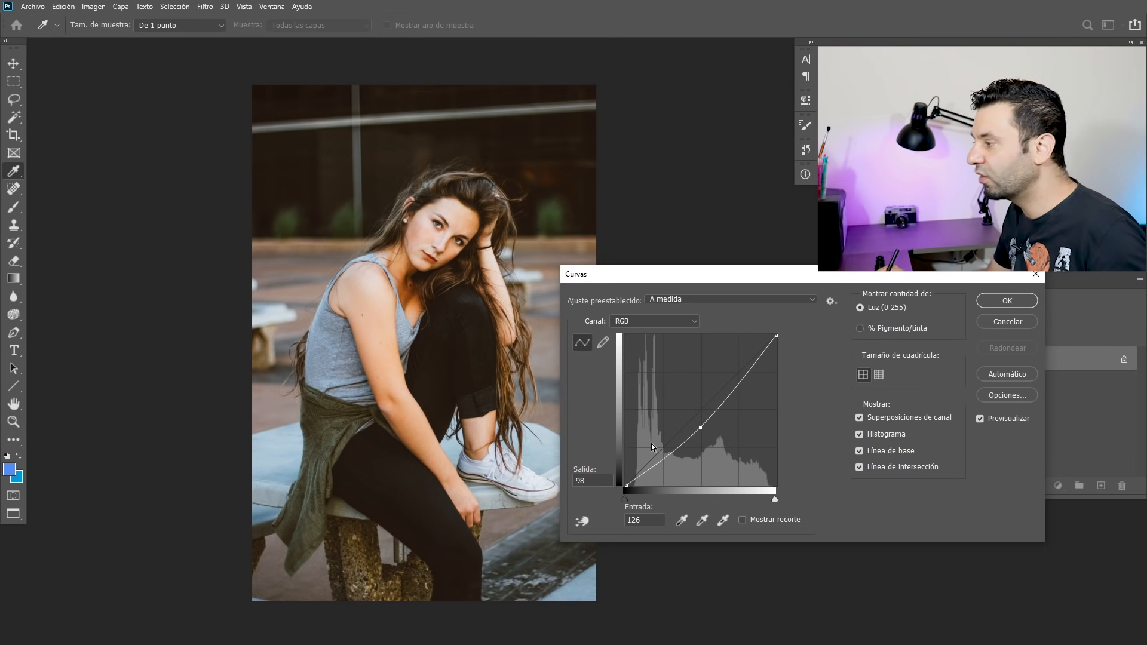
{"action": "key", "text": "Down"}
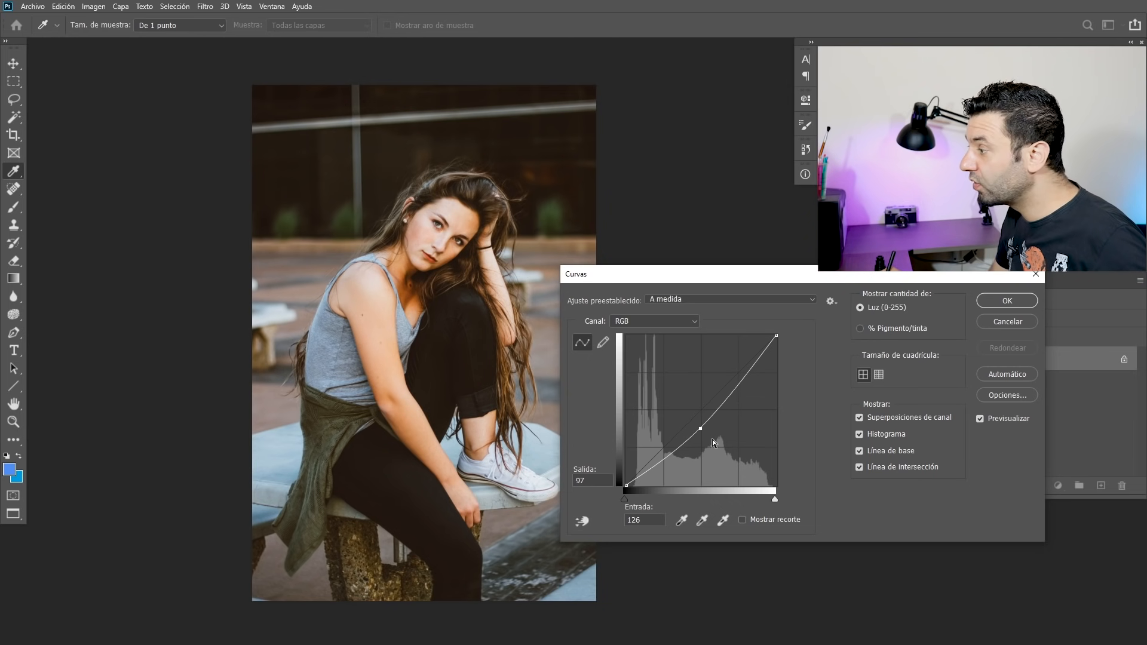
Raise the curve's midpoint to input 127, output 168, and return it to input 130, output 129
{"action": "left_click_drag", "start_coordinate": [700, 427], "coordinate": [701, 409]}
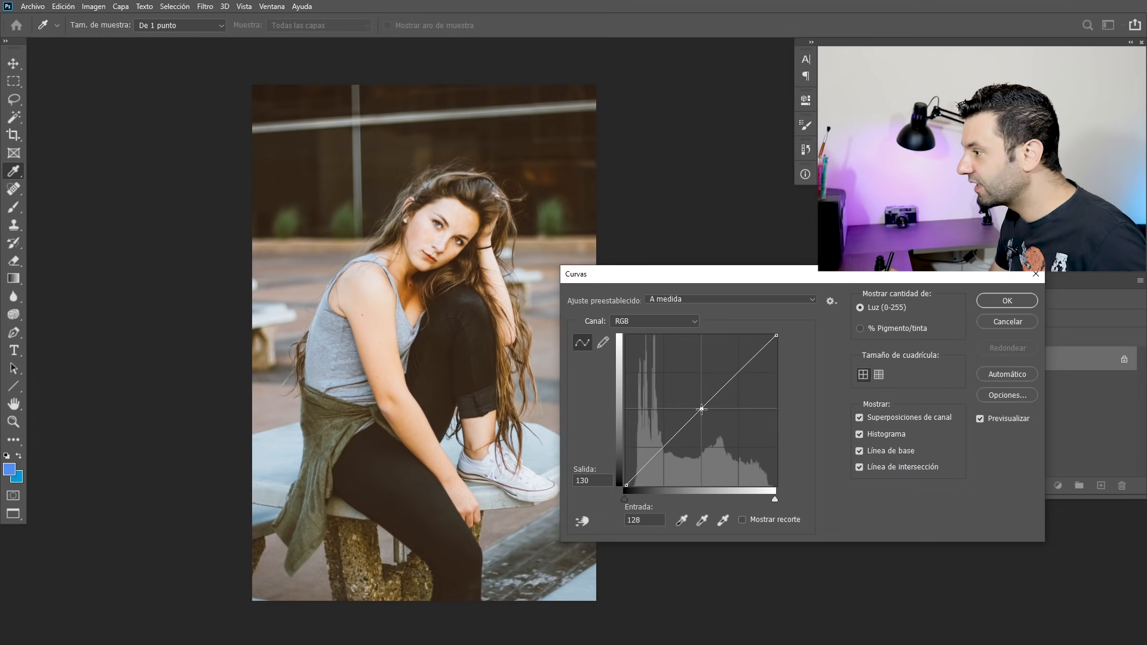
{"action": "left_click_drag", "start_coordinate": [701, 408], "coordinate": [700, 386]}
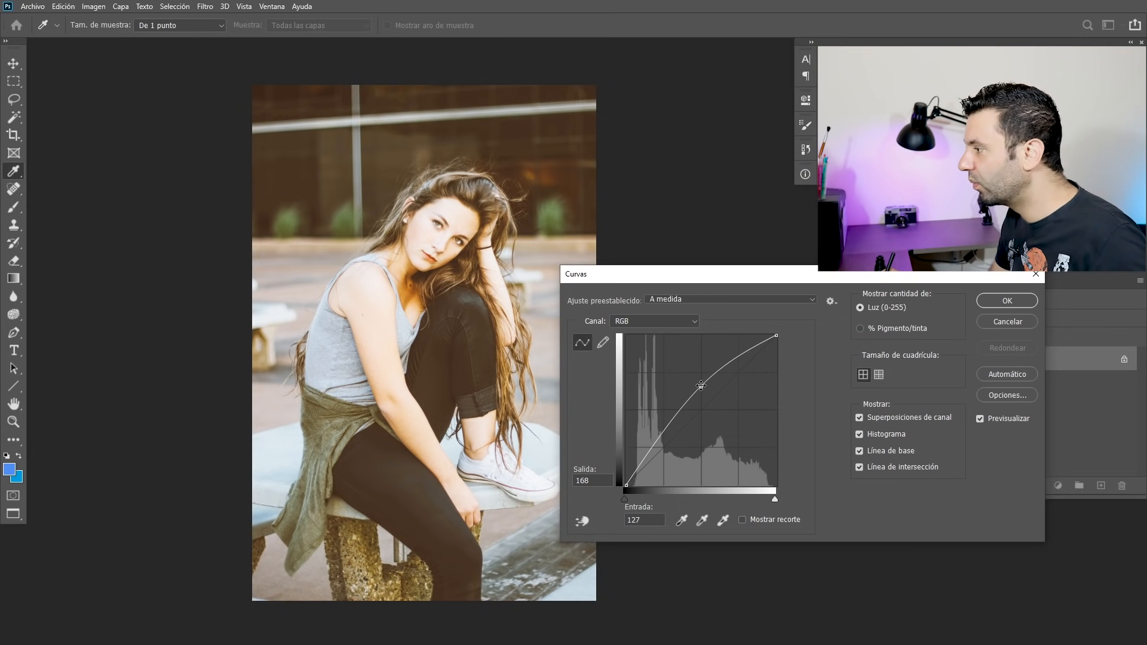
{"action": "left_click_drag", "start_coordinate": [701, 385], "coordinate": [702, 409]}
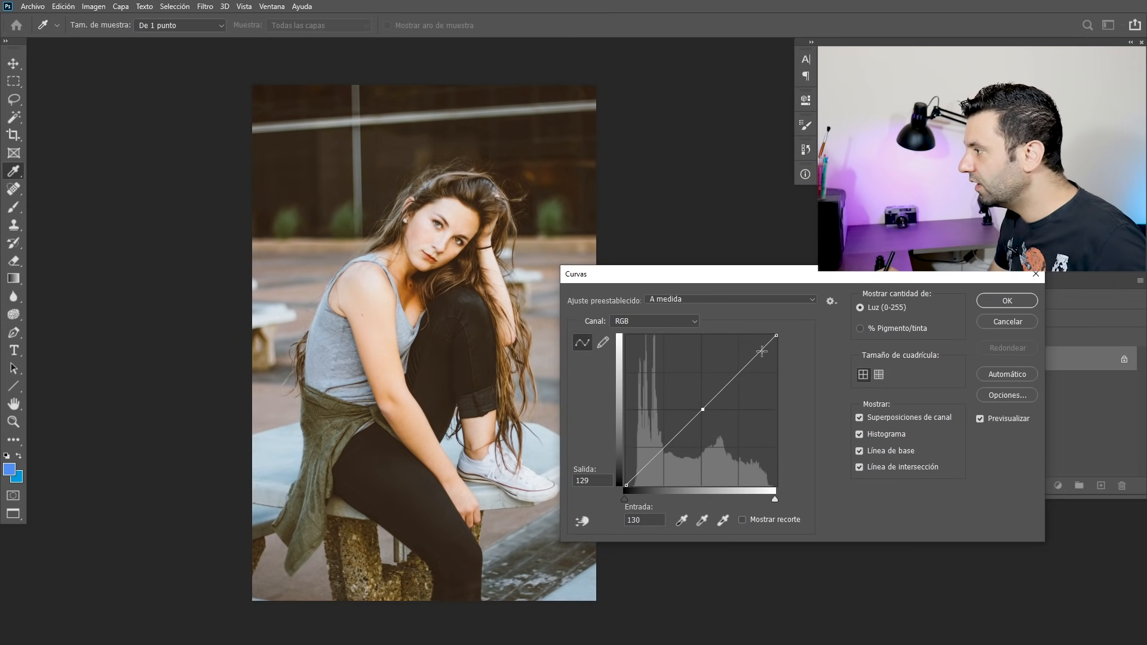
Try an S-curve with a raised highlight point and a shadow point at input 27, output 16, compare the preview, and cancel Curves
{"action": "left_click_drag", "start_coordinate": [762, 352], "coordinate": [767, 340]}
{"action": "left_click_drag", "start_coordinate": [637, 472], "coordinate": [642, 475]}
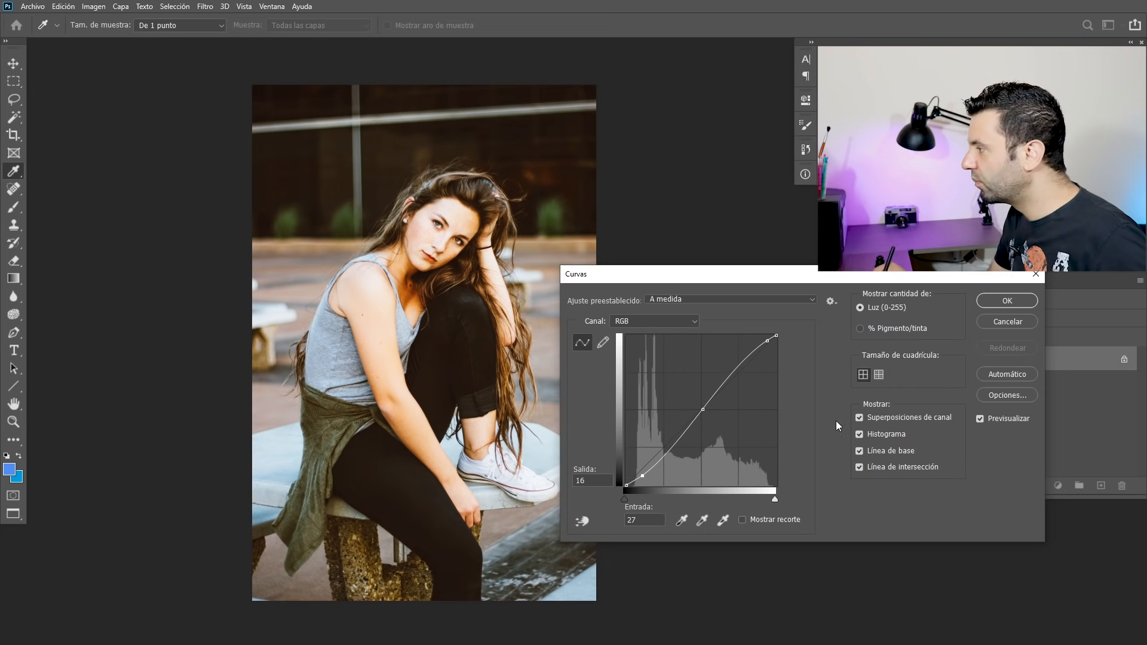
{"action": "left_click", "coordinate": [980, 419]}
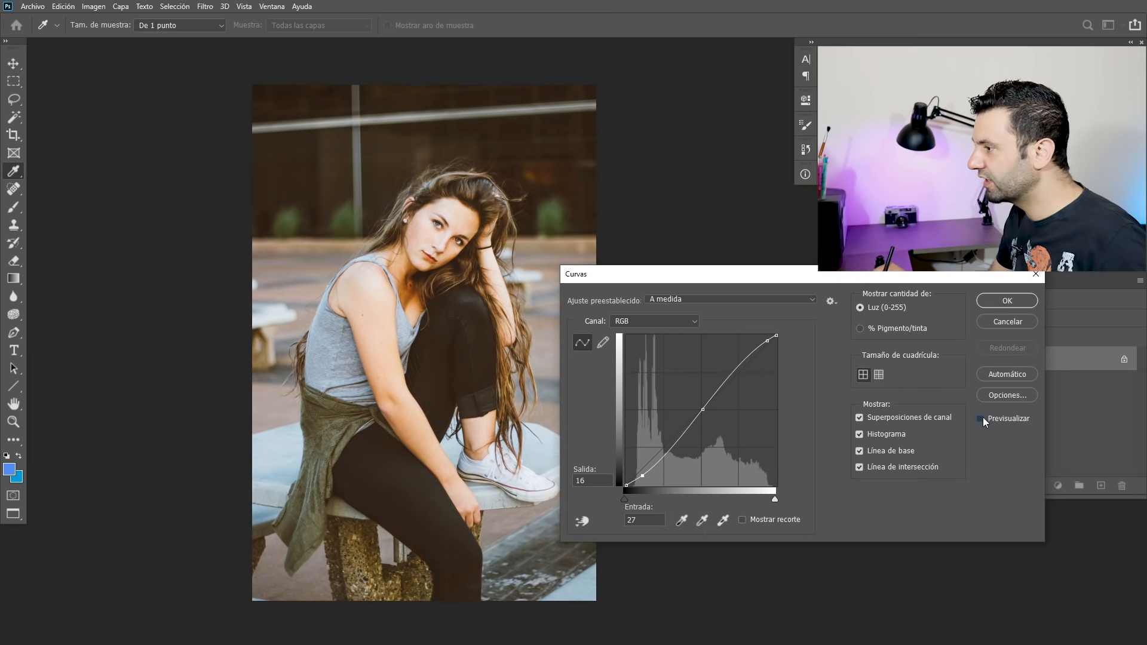
{"action": "left_click", "coordinate": [983, 418]}
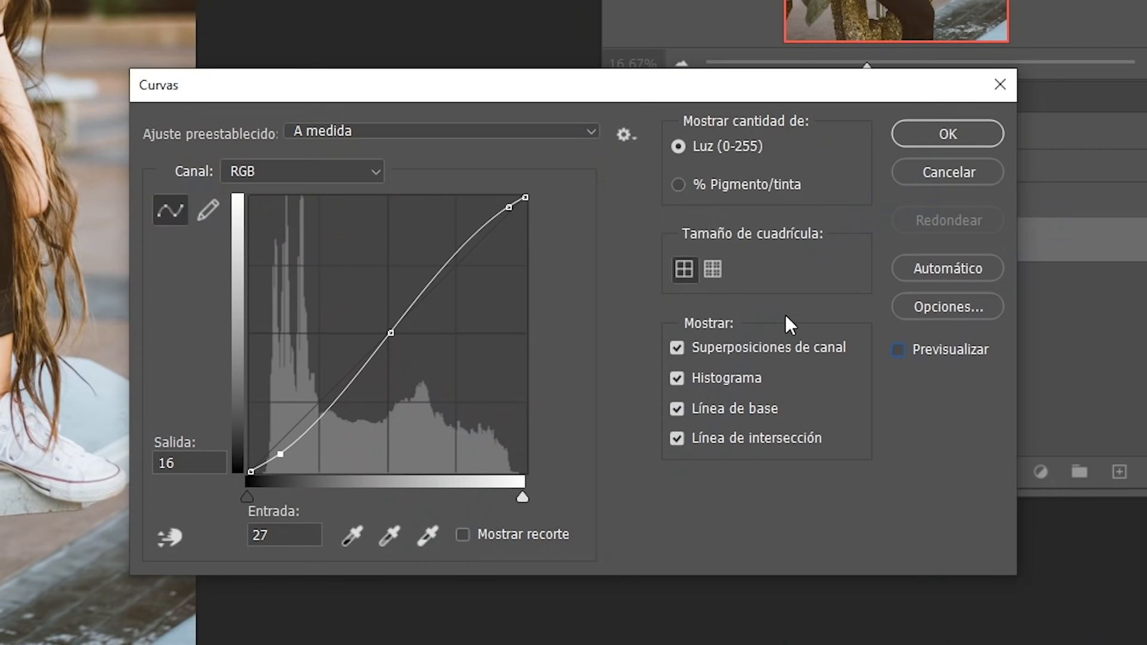
{"action": "left_click", "coordinate": [953, 173]}
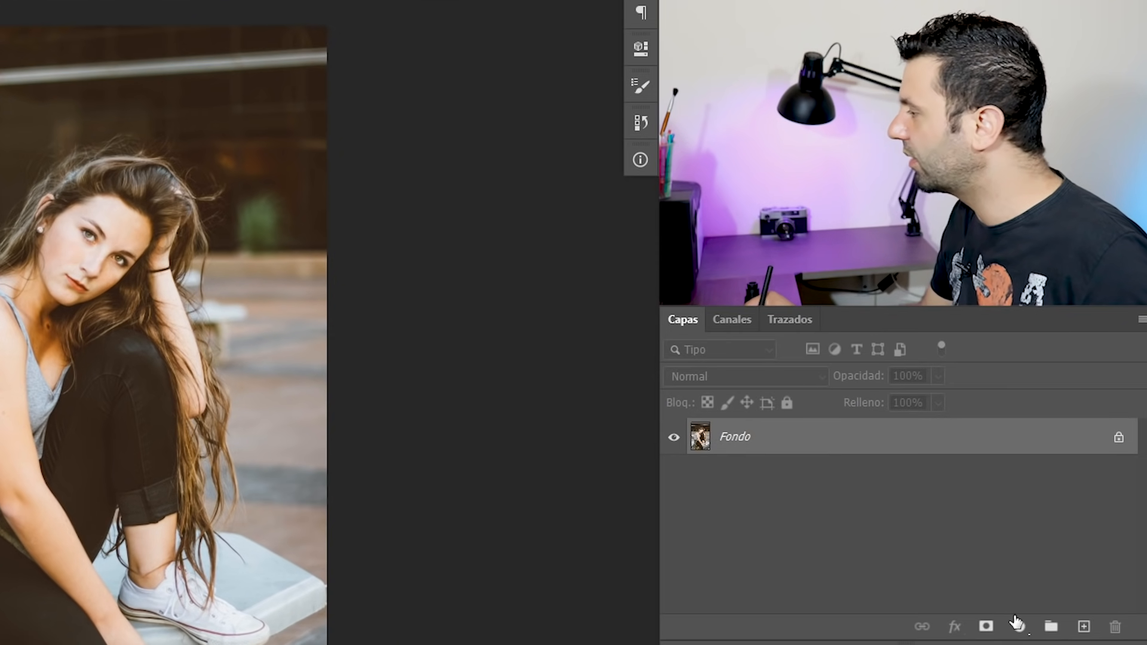
Add a Curves adjustment layer above the Fondo layer and place a point at the middle of its RGB curve
{"action": "left_click", "coordinate": [1019, 627]}
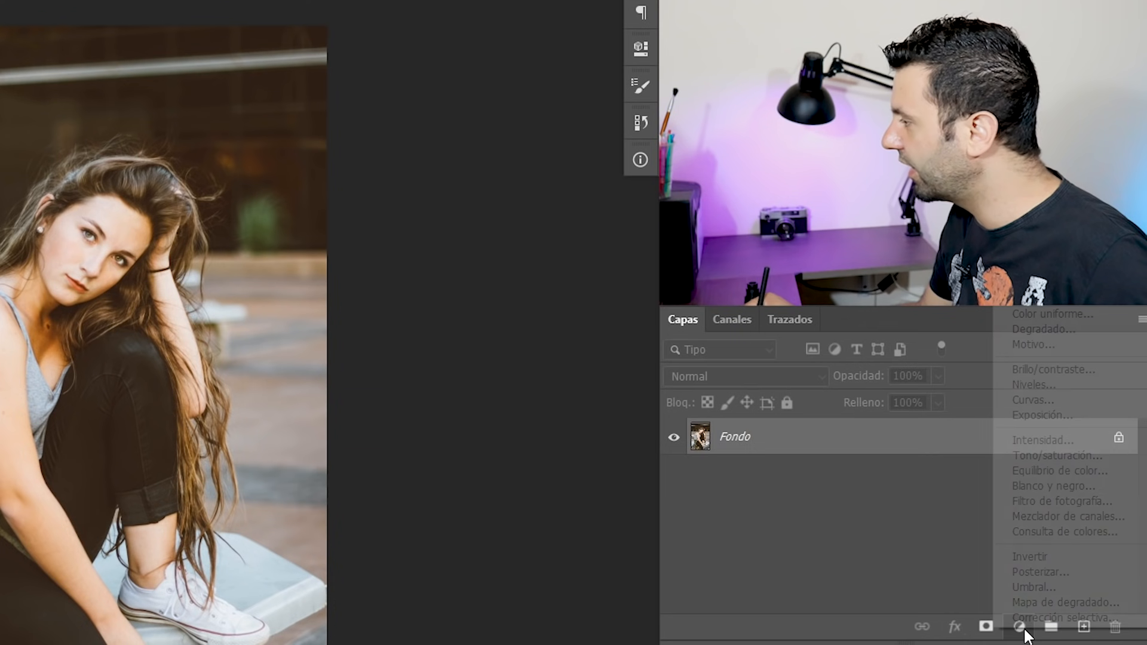
{"action": "left_click", "coordinate": [1025, 399]}
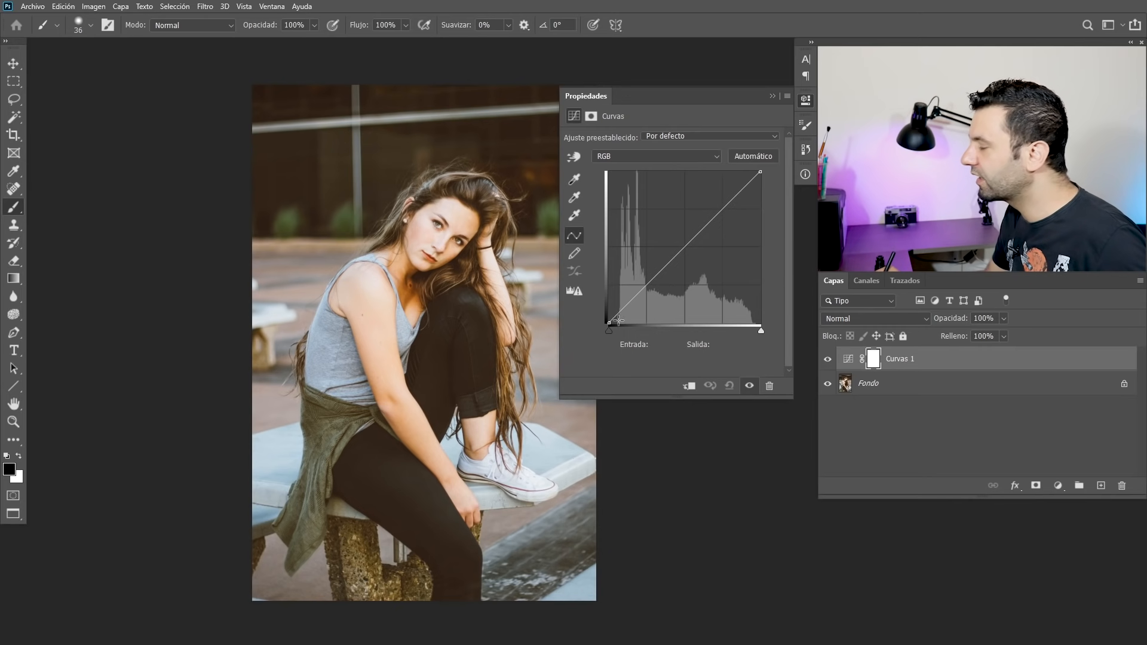
{"action": "left_click", "coordinate": [683, 247]}
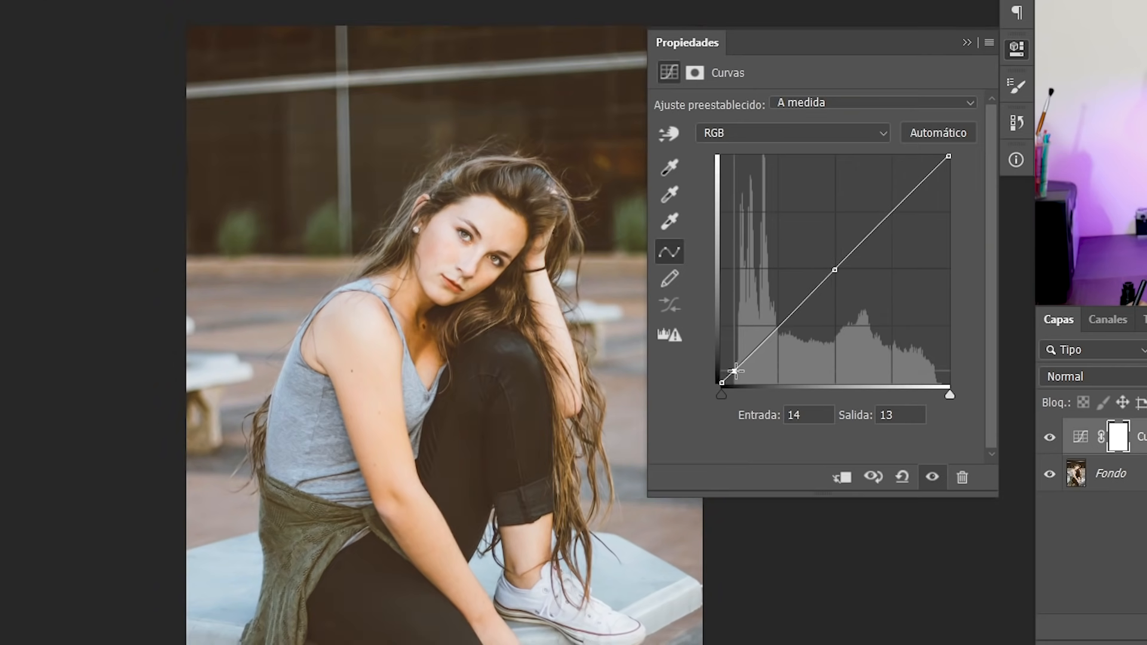
Shape an S-curve with a shadow point at input 21, output 12, and a highlight point at input 223, output 235
{"action": "left_click_drag", "start_coordinate": [616, 314], "coordinate": [622, 315]}
{"action": "left_click_drag", "start_coordinate": [741, 371], "coordinate": [741, 371]}
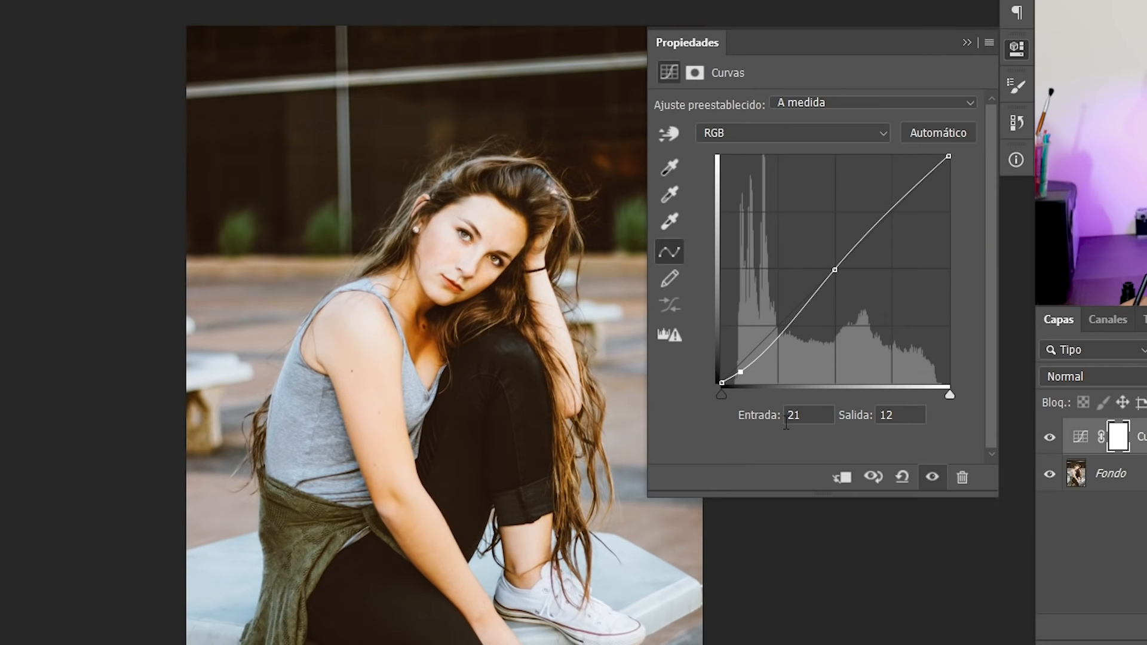
{"action": "left_click_drag", "start_coordinate": [921, 181], "coordinate": [919, 174]}
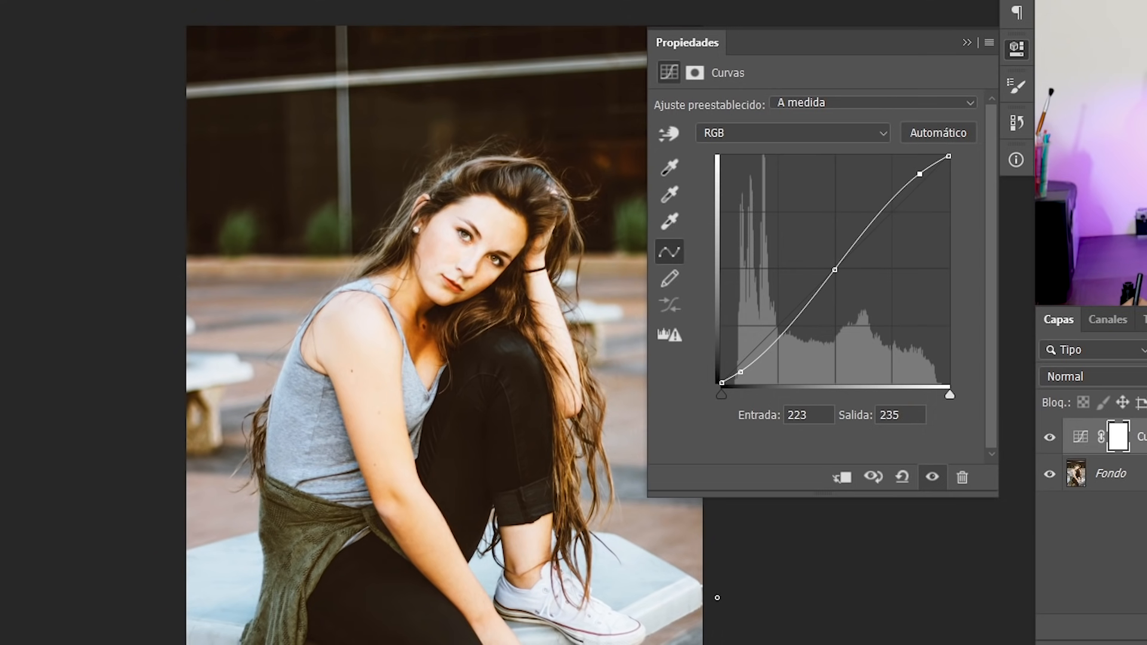
Compare the photo with the Curves layer hidden and shown, and adjust the shadow point to input 25, output 18
{"action": "left_click", "coordinate": [1049, 441]}
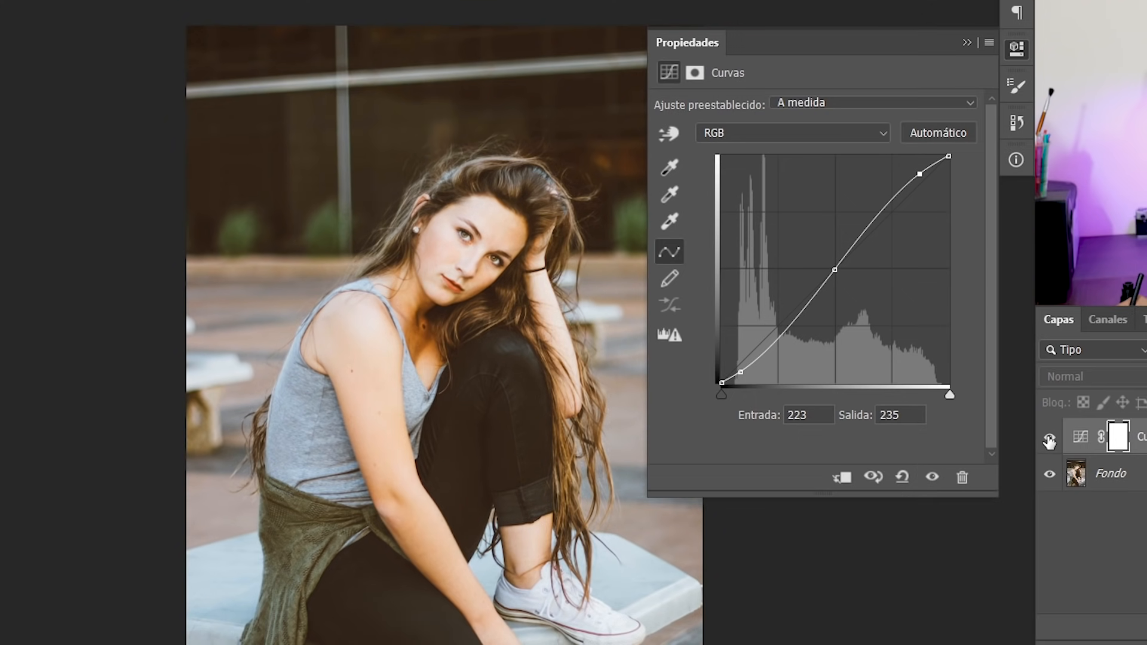
{"action": "left_click", "coordinate": [1049, 441]}
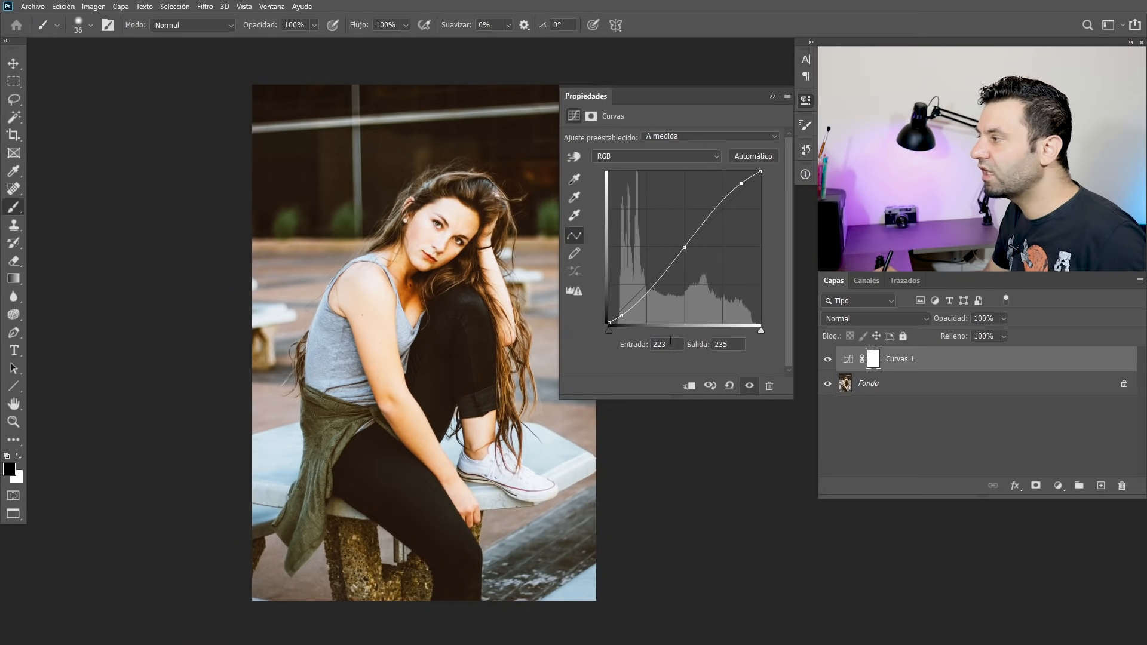
{"action": "left_click_drag", "start_coordinate": [626, 310], "coordinate": [623, 312]}
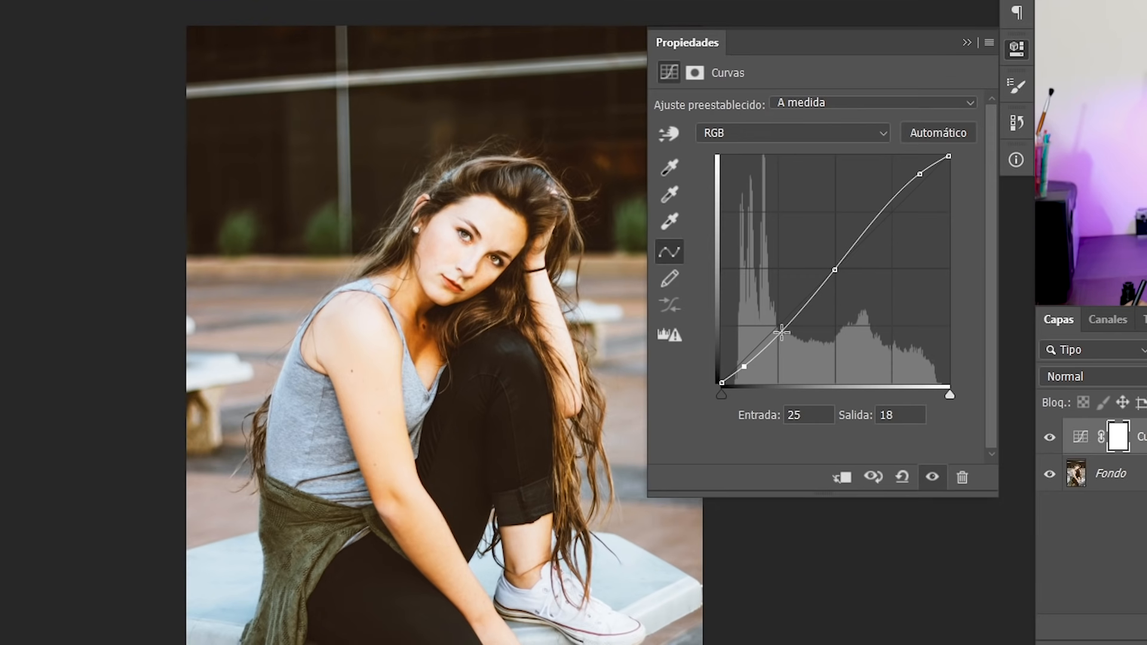
Add an extra curve point at input 78, output 59, move it to input 54, output 84, and remove it from the curve
{"action": "mouse_move", "coordinate": [781, 332]}
{"action": "left_mouse_down"}
{"action": "mouse_move", "coordinate": [766, 311]}
{"action": "mouse_move", "coordinate": [790, 330]}
{"action": "left_mouse_up"}
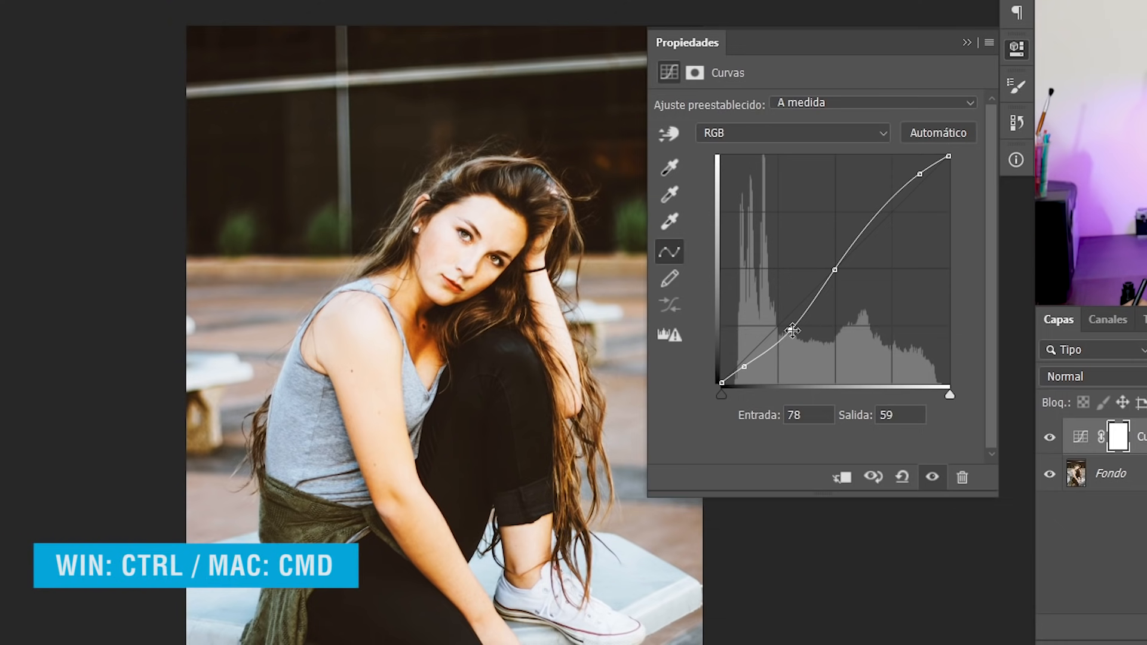
{"action": "left_click_drag", "start_coordinate": [791, 330], "coordinate": [768, 307]}
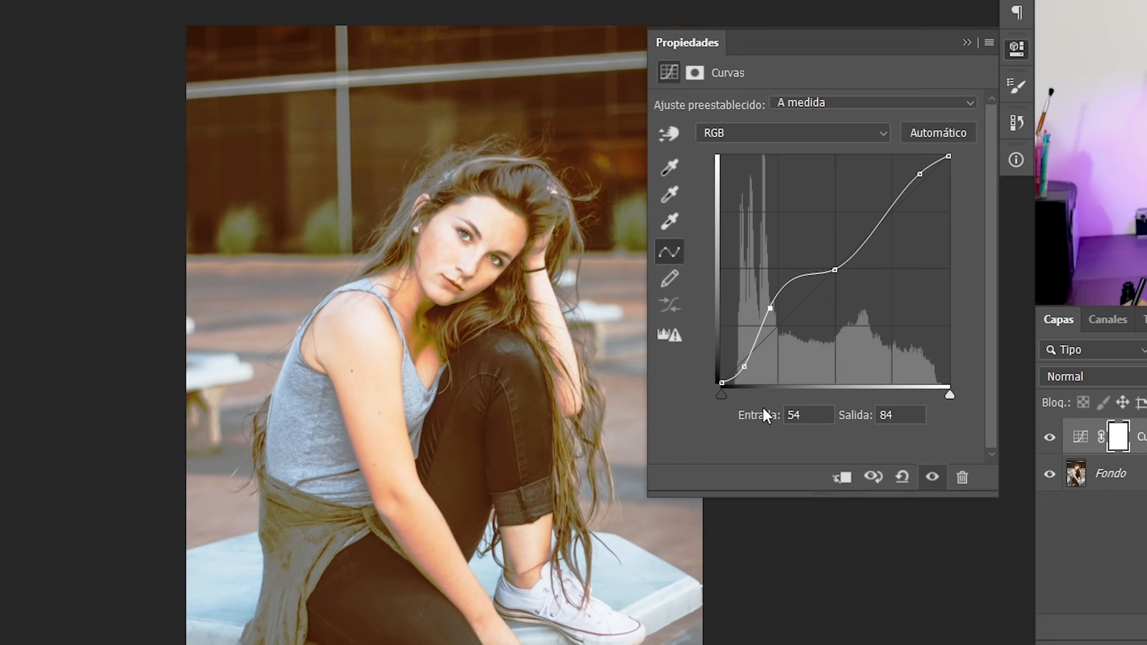
{"action": "left_click_drag", "start_coordinate": [772, 305], "coordinate": [804, 404]}
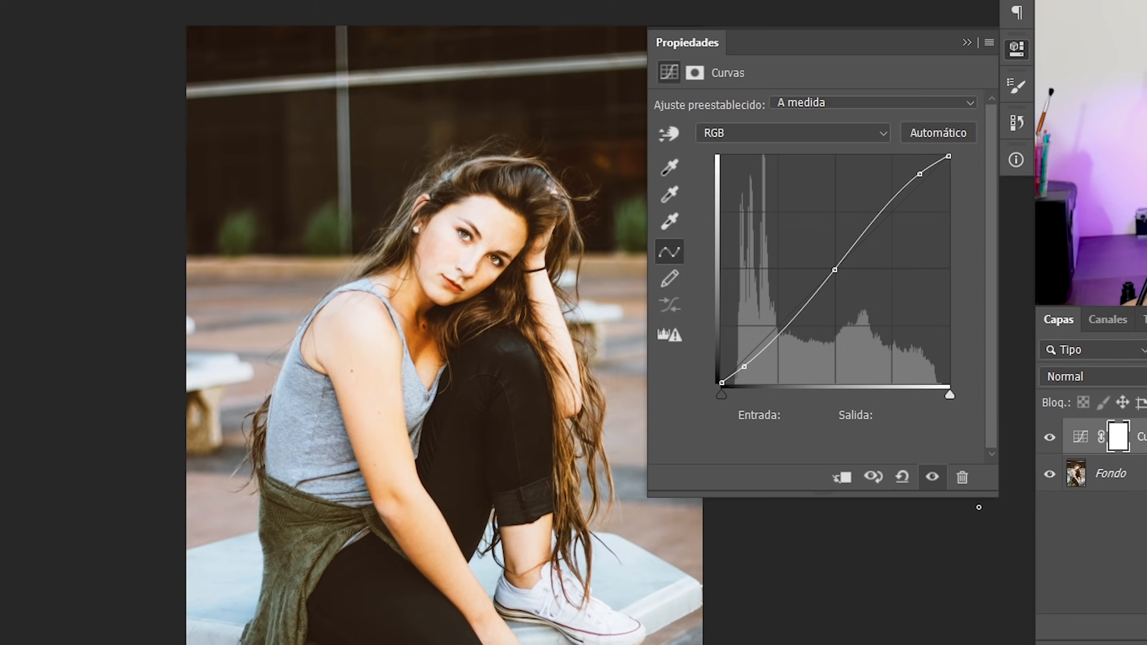
Request deletion of the Curves layer but decline it, and toggle the layer's visibility to compare the photo before and after
{"action": "left_click", "coordinate": [962, 478]}
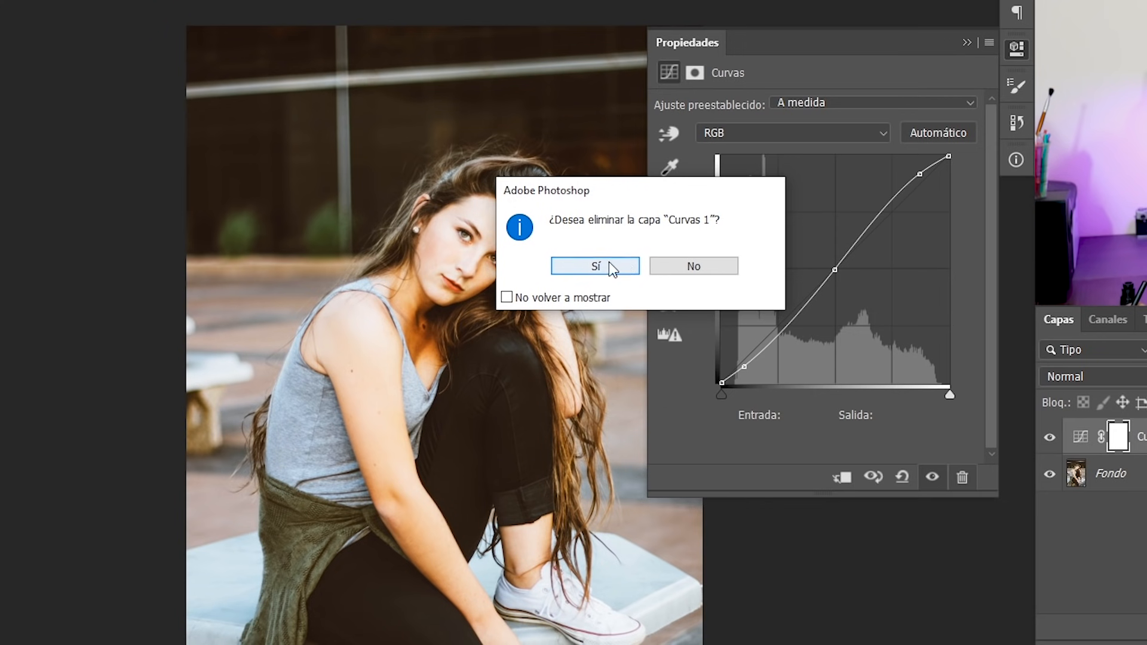
{"action": "left_click", "coordinate": [690, 268]}
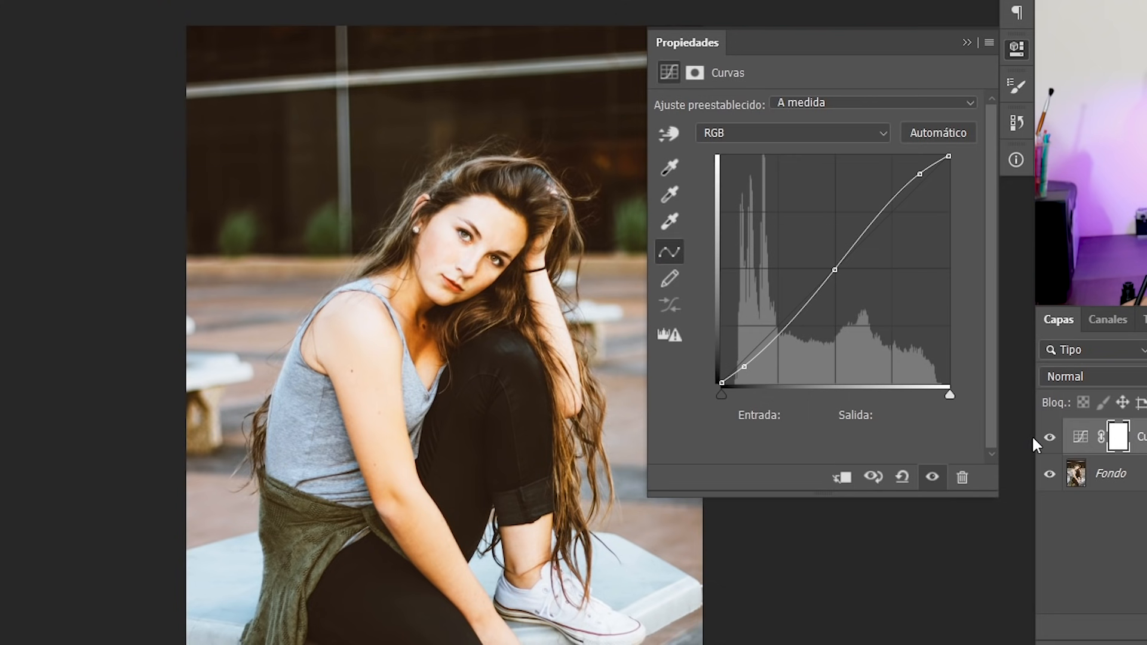
{"action": "left_click", "coordinate": [931, 481]}
{"action": "left_click", "coordinate": [932, 480]}
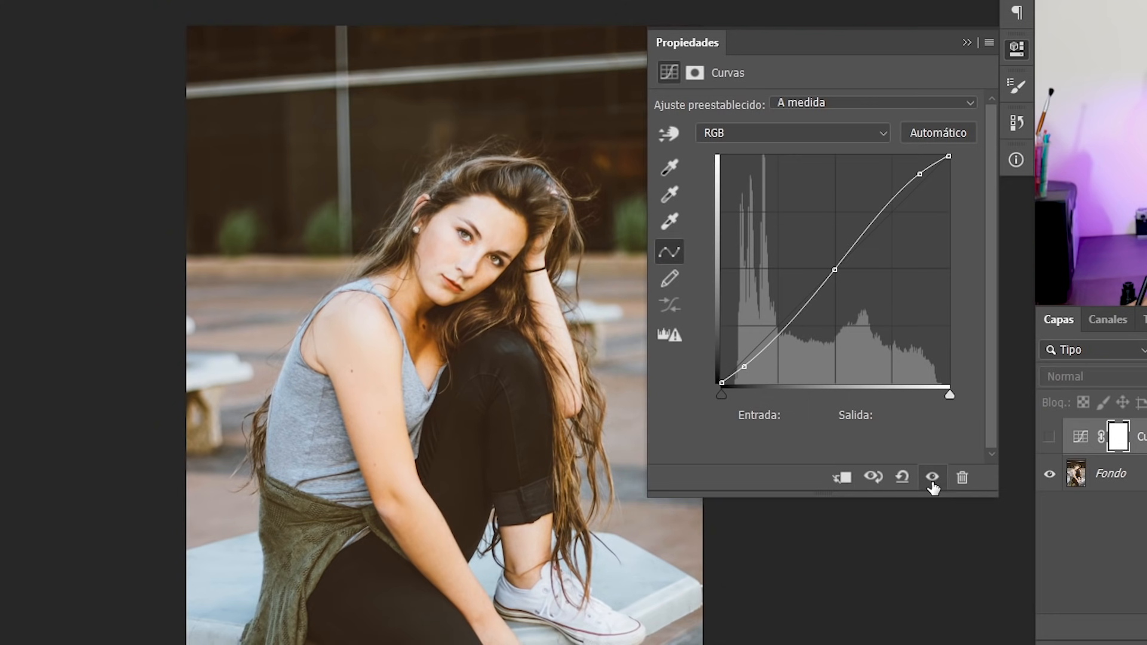
{"action": "left_click", "coordinate": [932, 480]}
{"action": "left_click", "coordinate": [931, 480]}
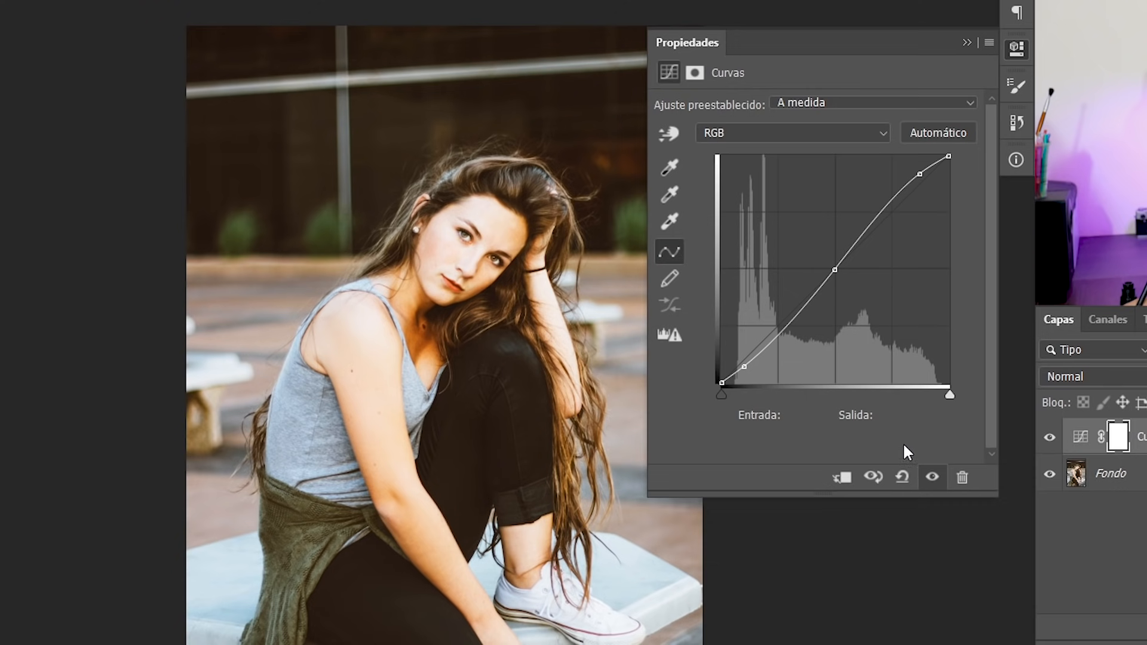
Try resetting the Curves adjustment while keeping the RGB channel selected
{"action": "left_click", "coordinate": [800, 132]}
{"action": "left_click", "coordinate": [791, 129]}
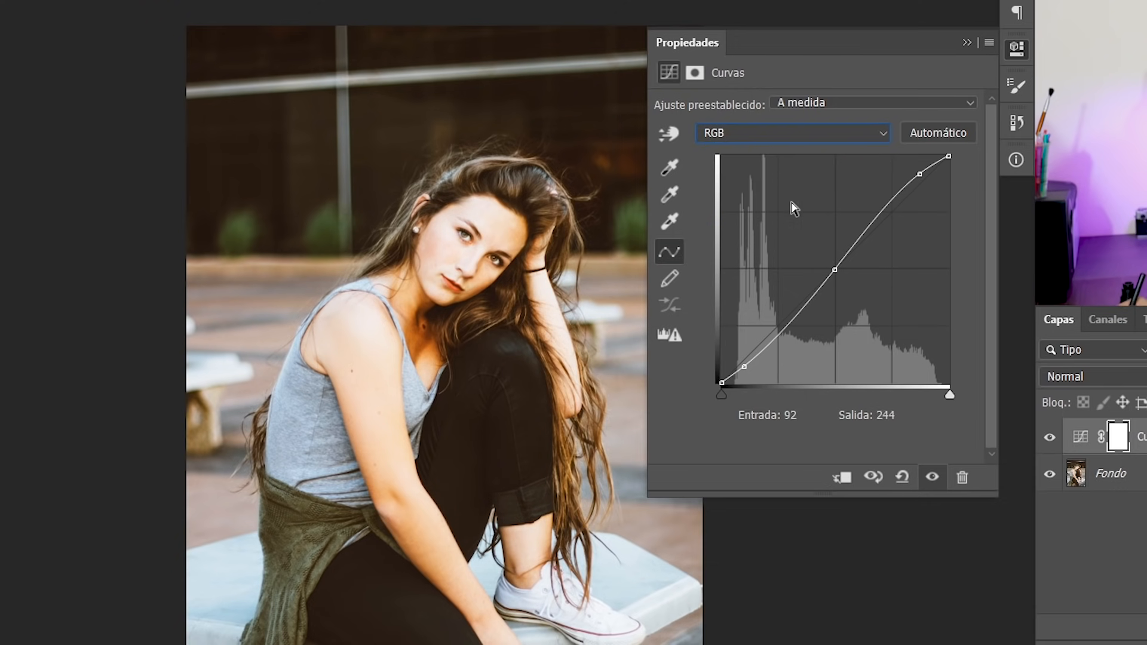
{"action": "left_click", "coordinate": [902, 480]}
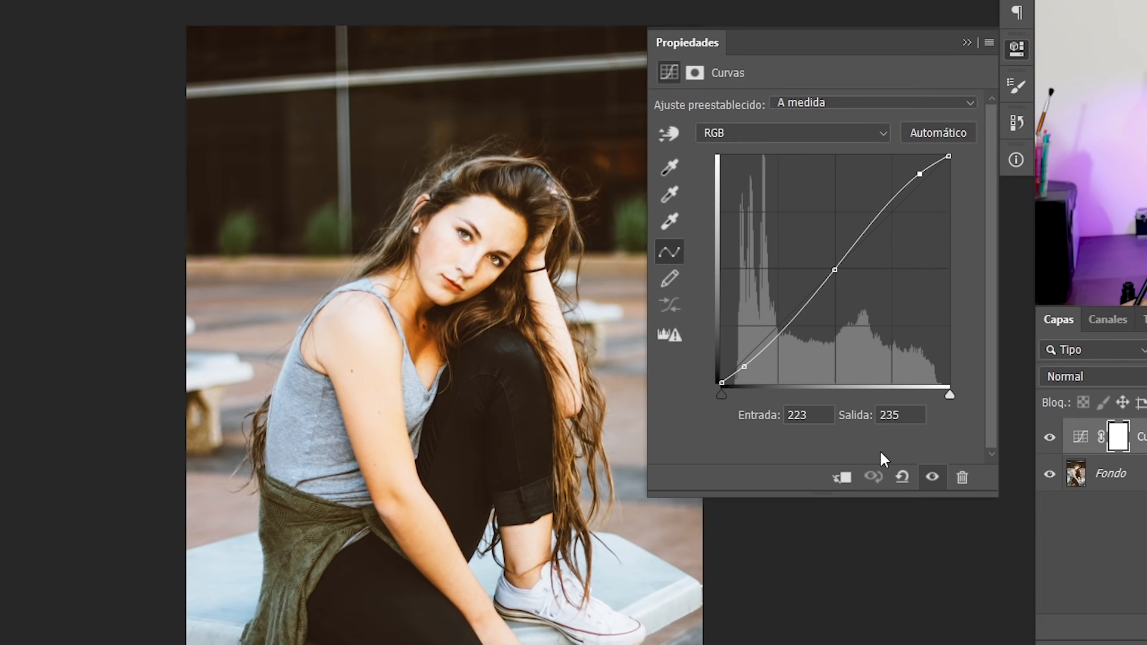
Add a curve point at input 94, output 52 to darken the lower tones, and compare with the adjustment's previous state
{"action": "left_click_drag", "start_coordinate": [795, 311], "coordinate": [805, 337]}
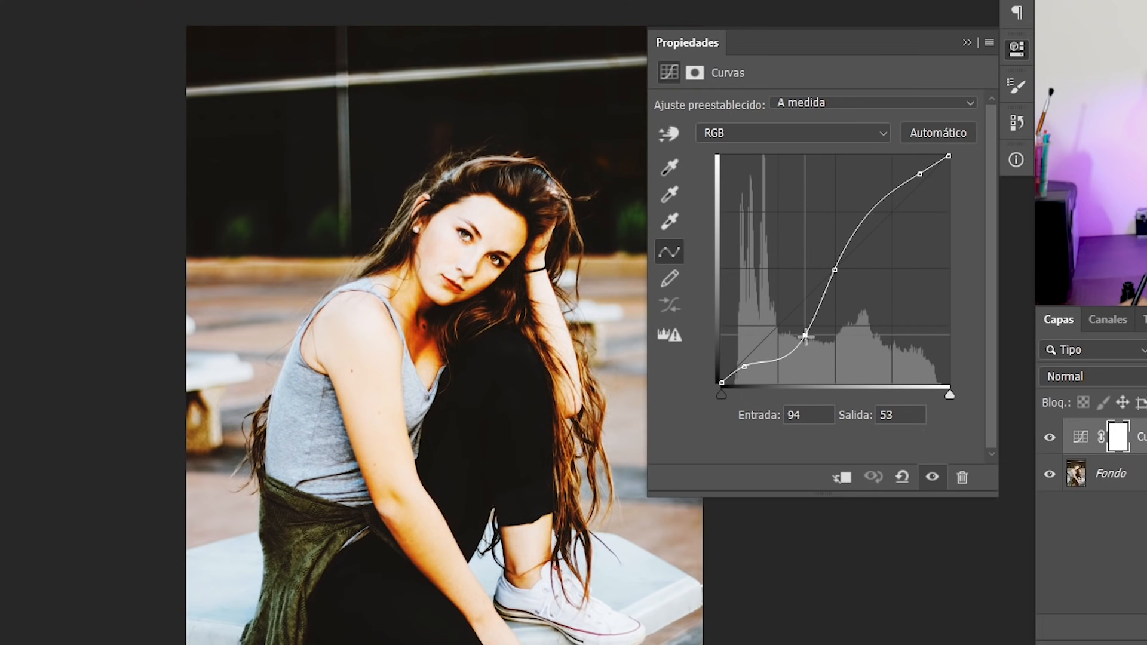
{"action": "left_click", "coordinate": [872, 477]}
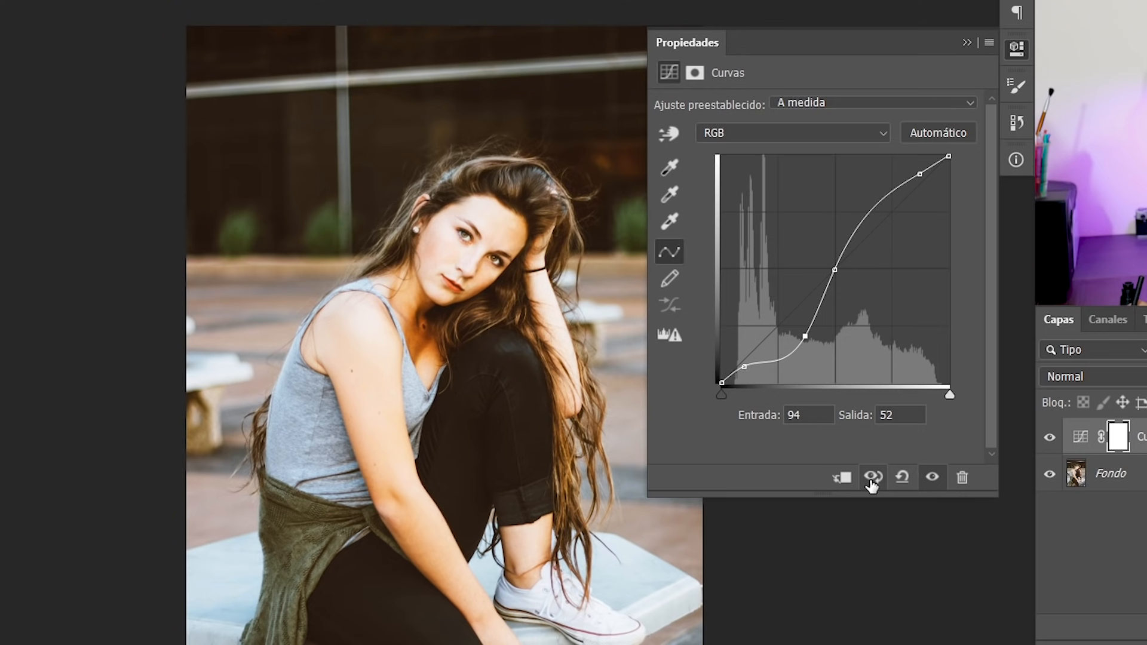
{"action": "left_click_drag", "start_coordinate": [871, 485], "coordinate": [746, 581]}
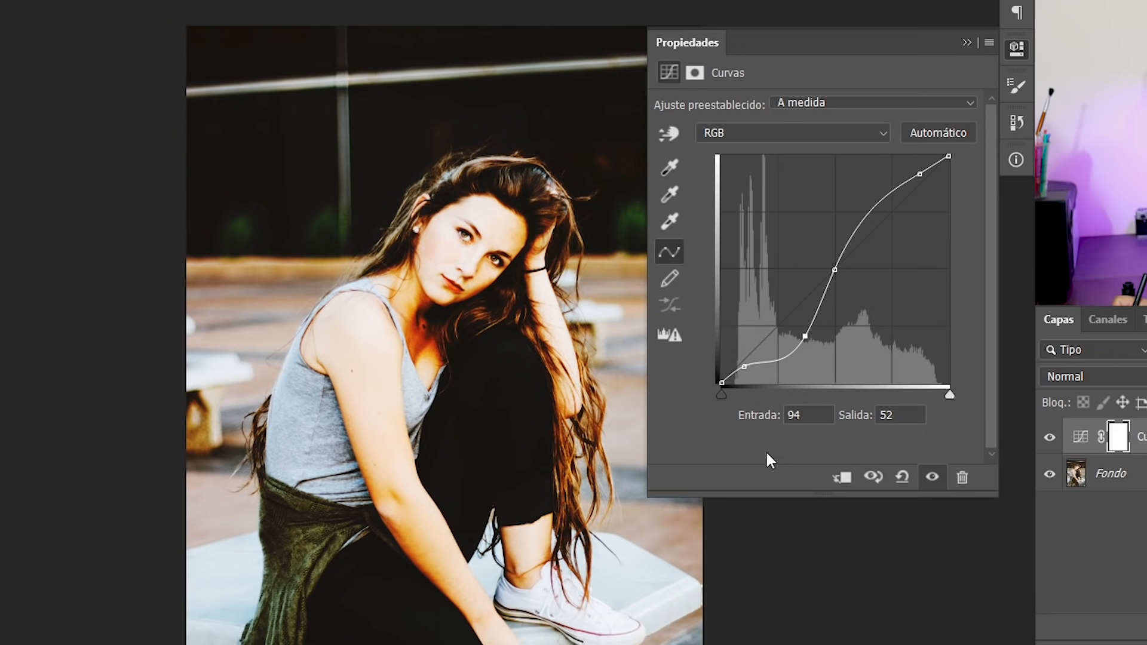
Compare the photo without the Curves layer and with its previous state, and clip the adjustment to the Fondo layer
{"action": "left_click", "coordinate": [931, 482]}
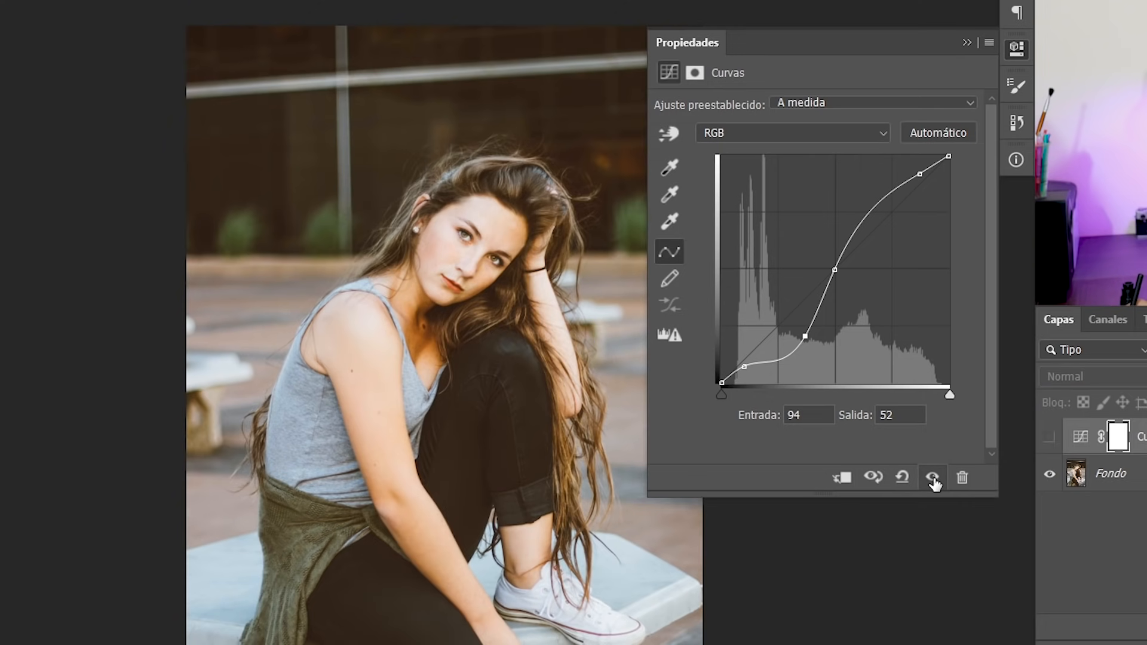
{"action": "left_click", "coordinate": [931, 481]}
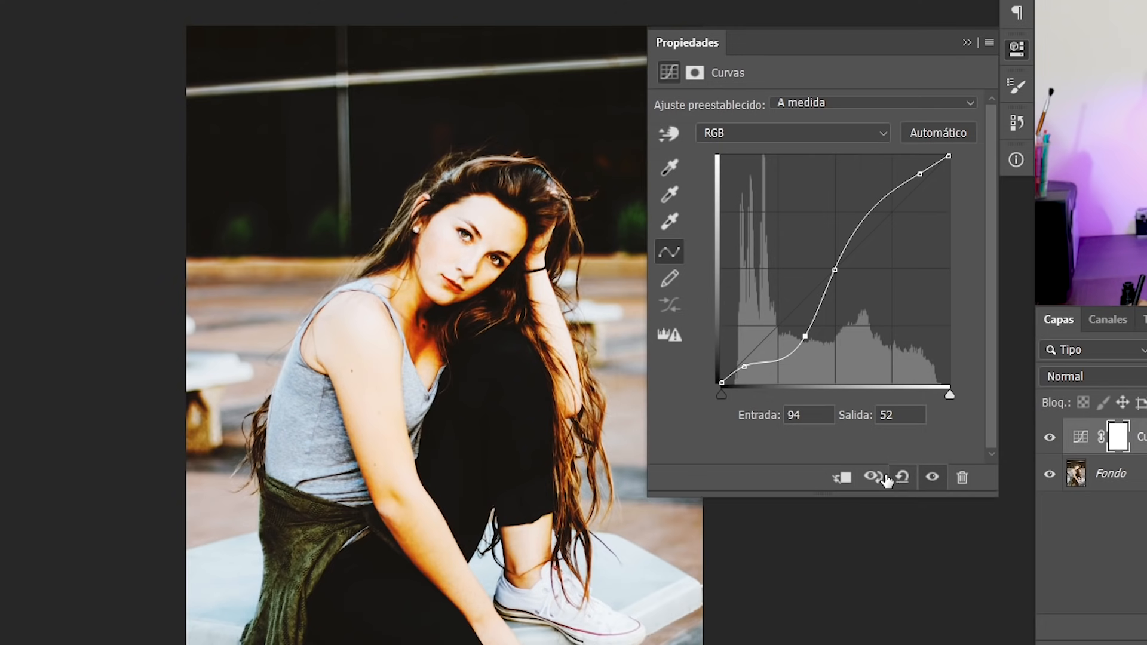
{"action": "left_click", "coordinate": [875, 480]}
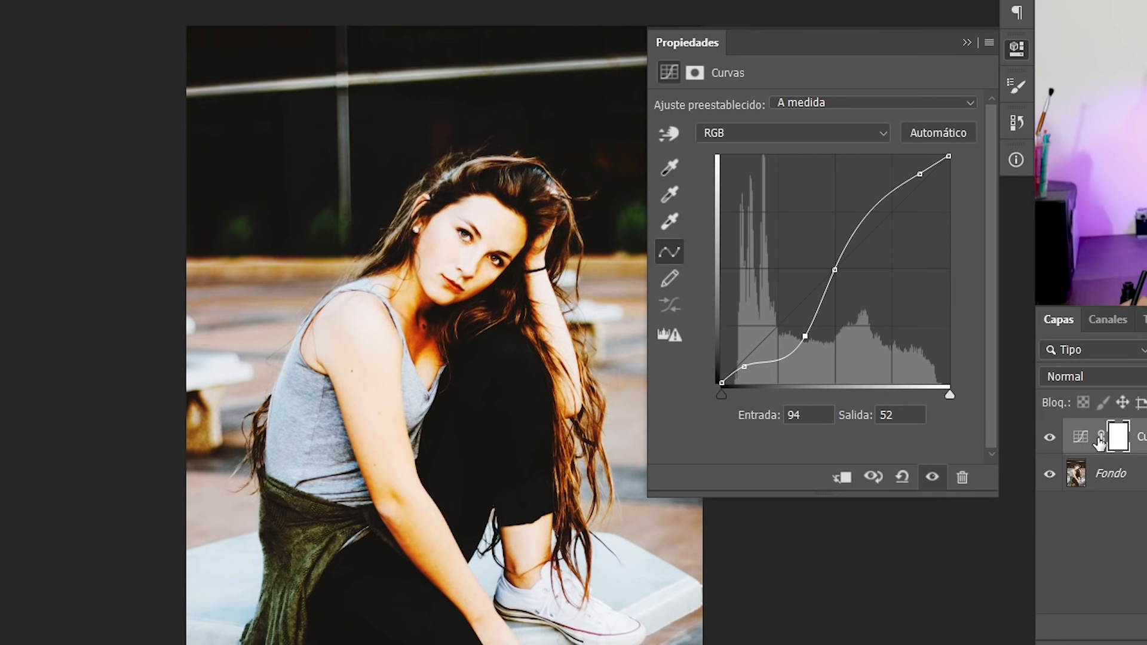
{"action": "left_click", "coordinate": [836, 485]}
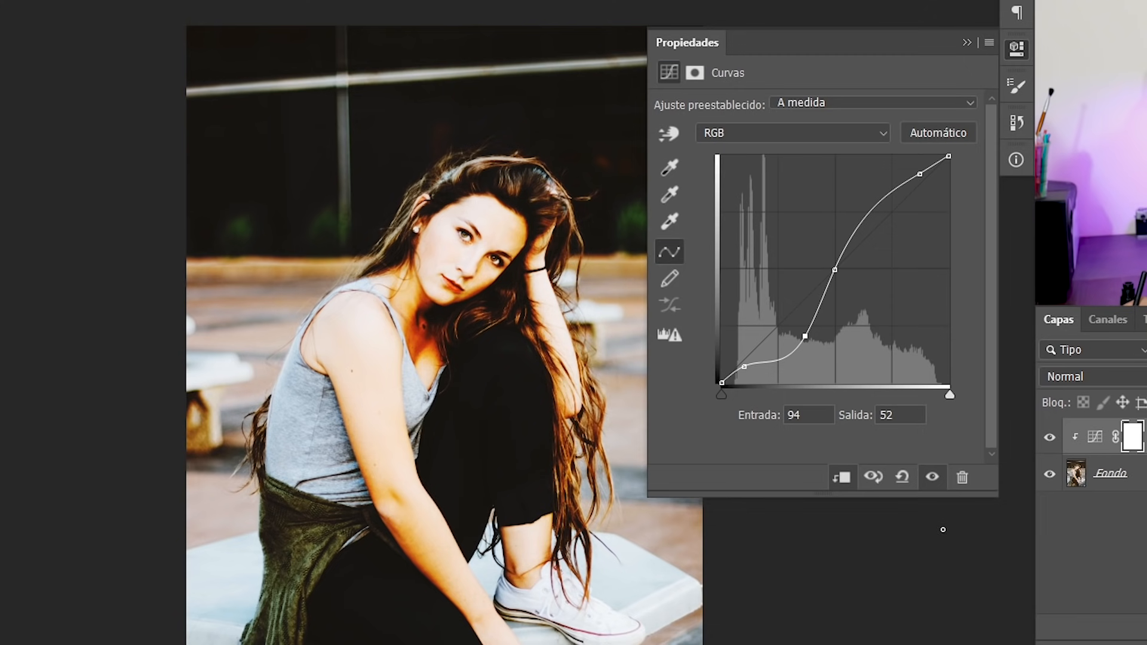
Reset the Curves adjustment to its default straight line
{"action": "left_click", "coordinate": [906, 485]}
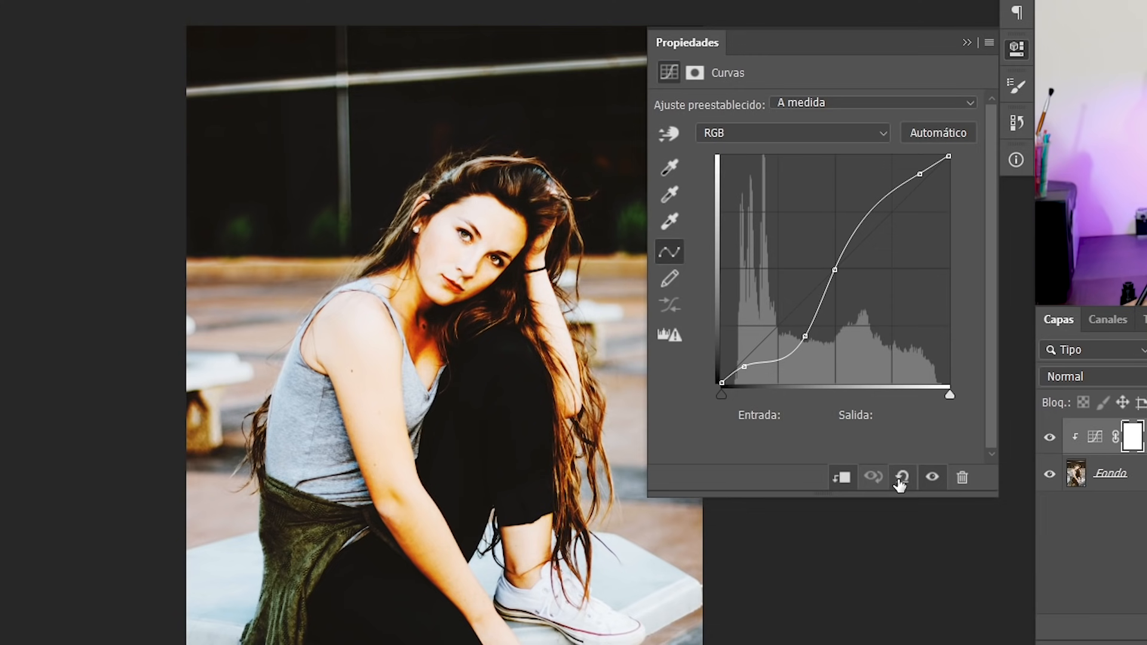
{"action": "left_click", "coordinate": [894, 485]}
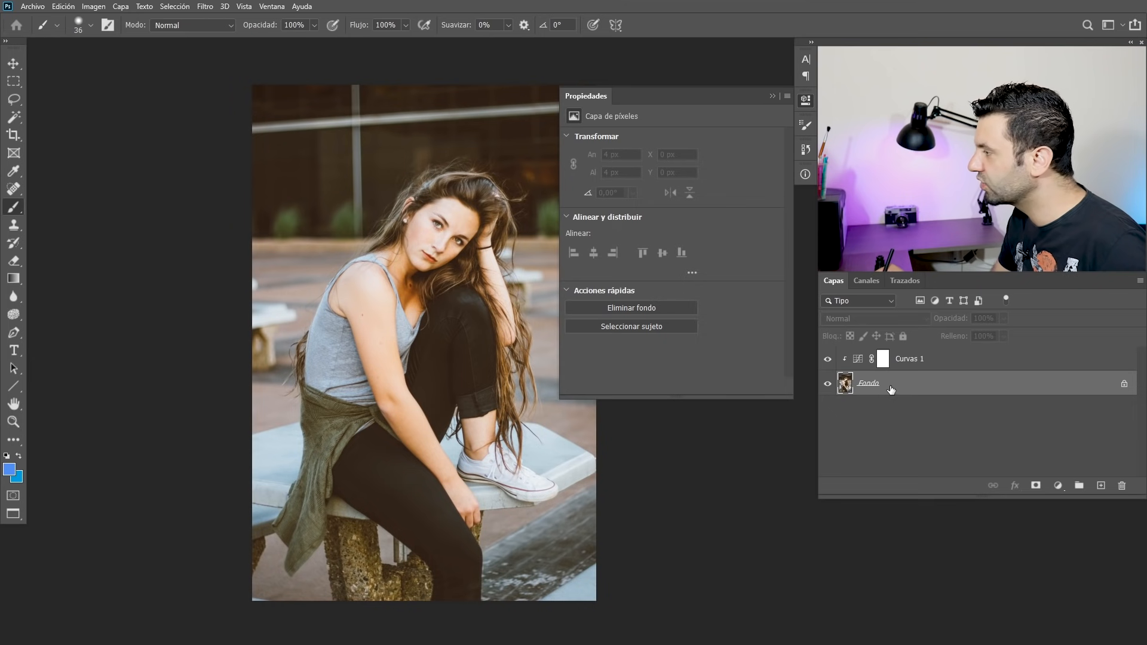
Add a Hue/Saturation adjustment layer directly above Fondo and lower its saturation until the photo is black and white
{"action": "left_click", "coordinate": [806, 99]}
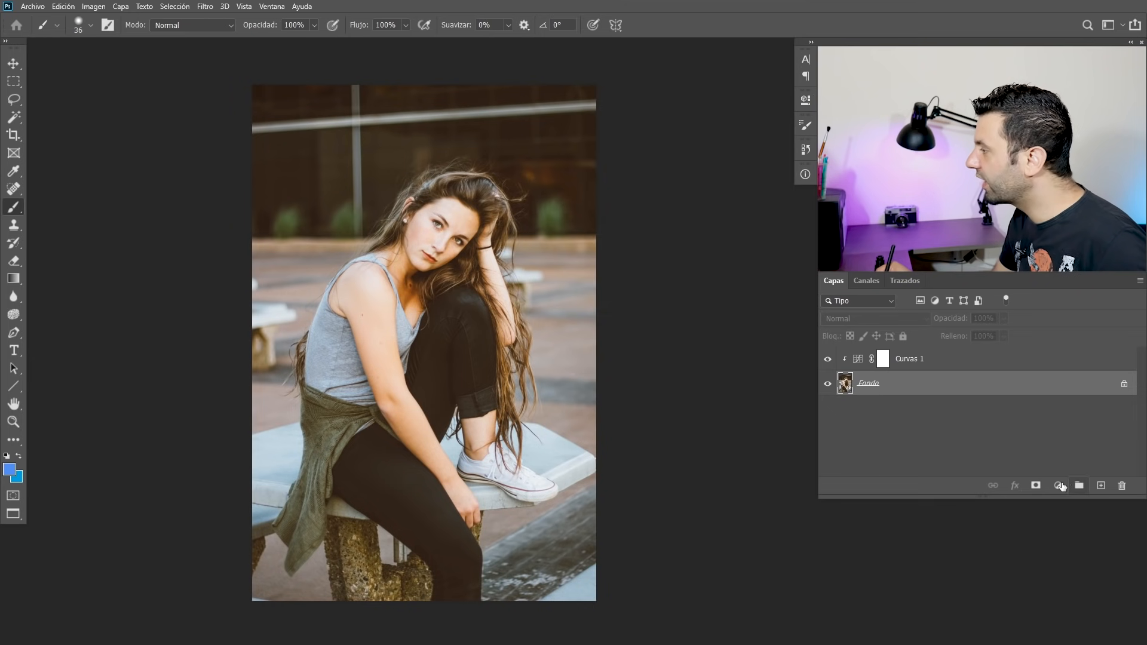
{"action": "left_click", "coordinate": [1059, 485]}
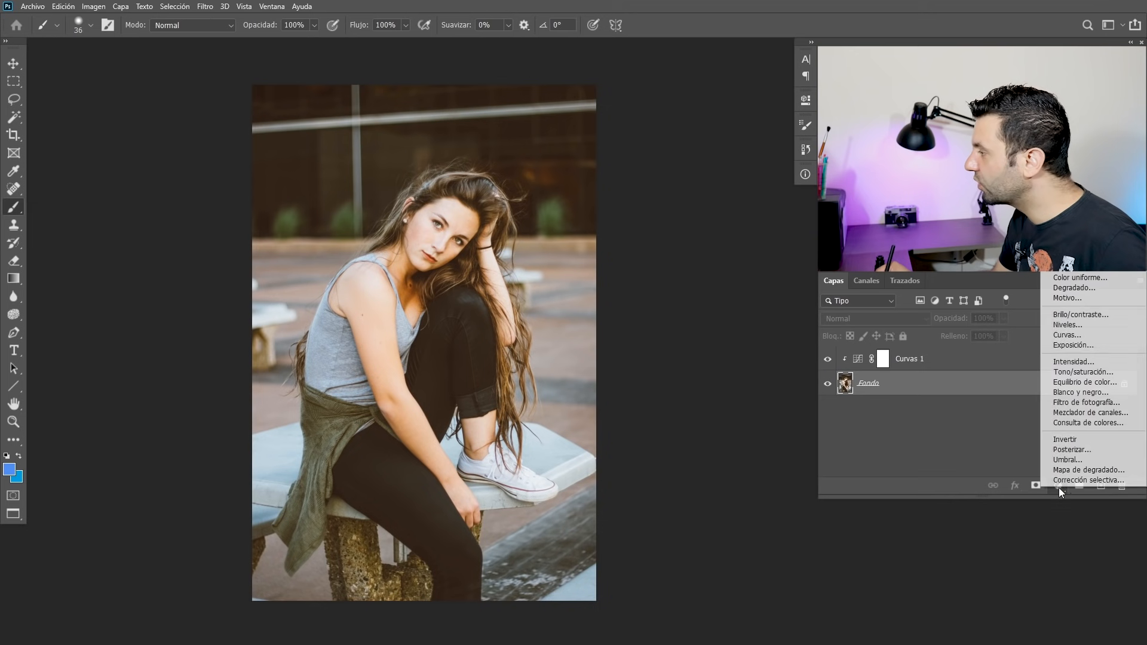
{"action": "left_click", "coordinate": [1067, 370]}
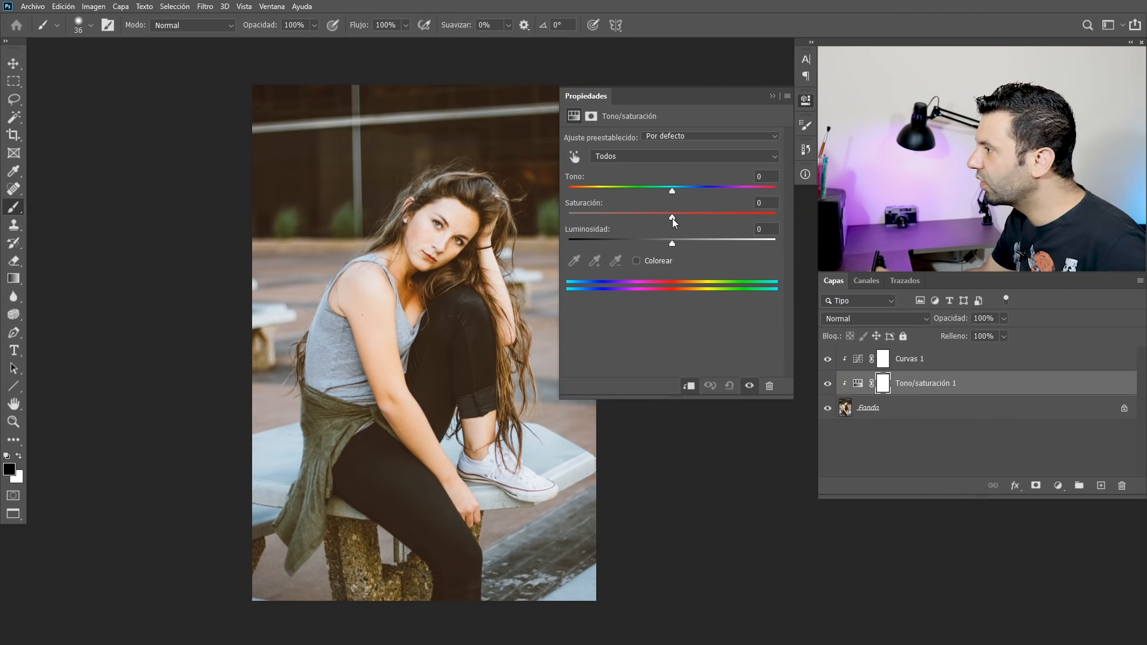
{"action": "left_click_drag", "start_coordinate": [672, 217], "coordinate": [661, 217]}
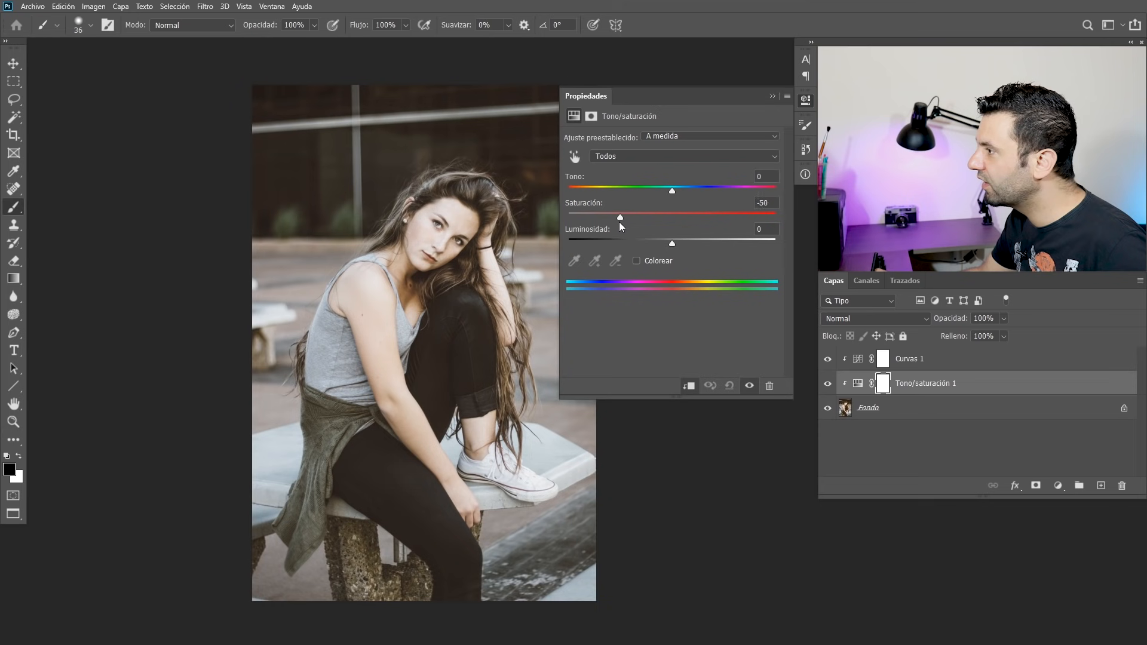
Open the settings of the Curvas 1 layer and refresh its histogram
{"action": "left_click", "coordinate": [899, 380]}
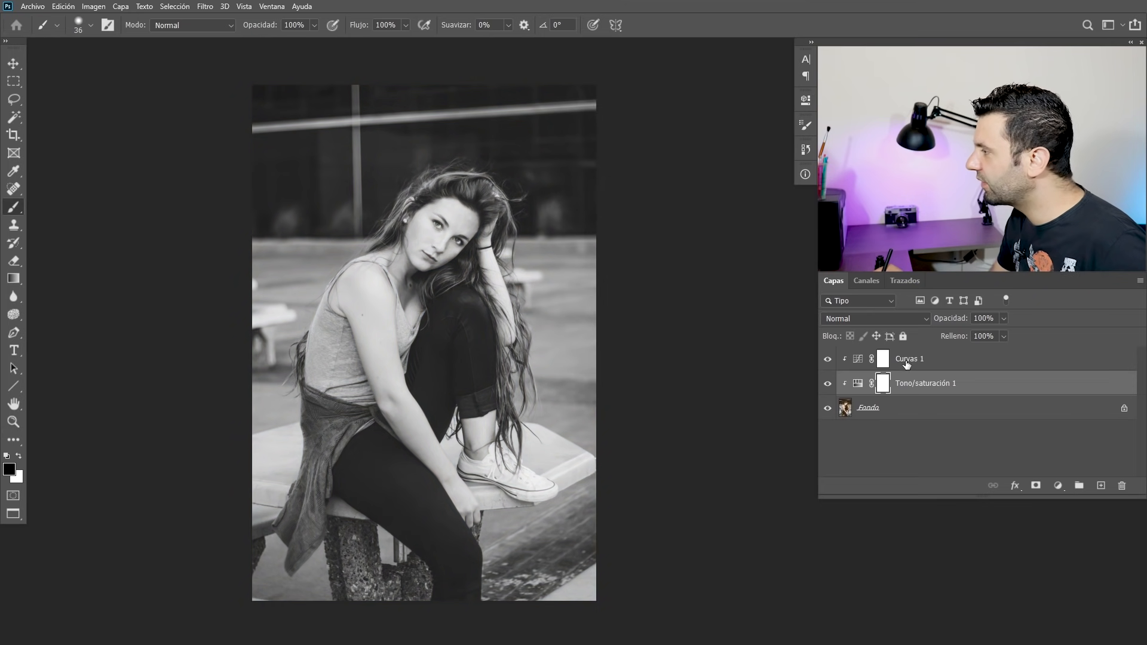
{"action": "left_click", "coordinate": [905, 362]}
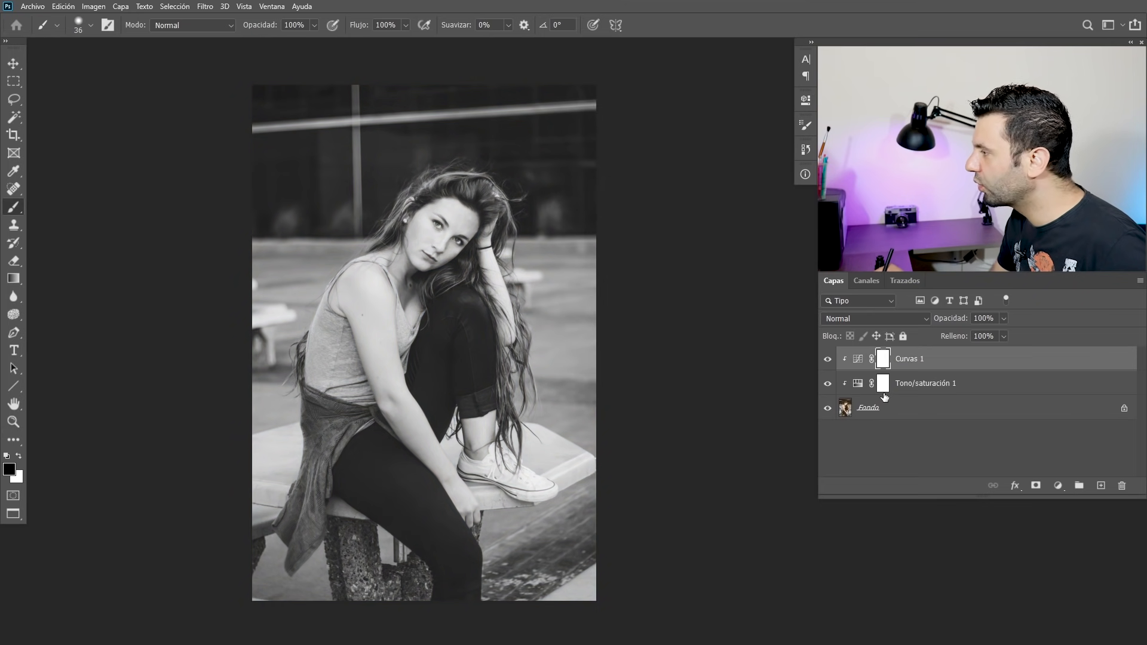
{"action": "double_click", "coordinate": [857, 359]}
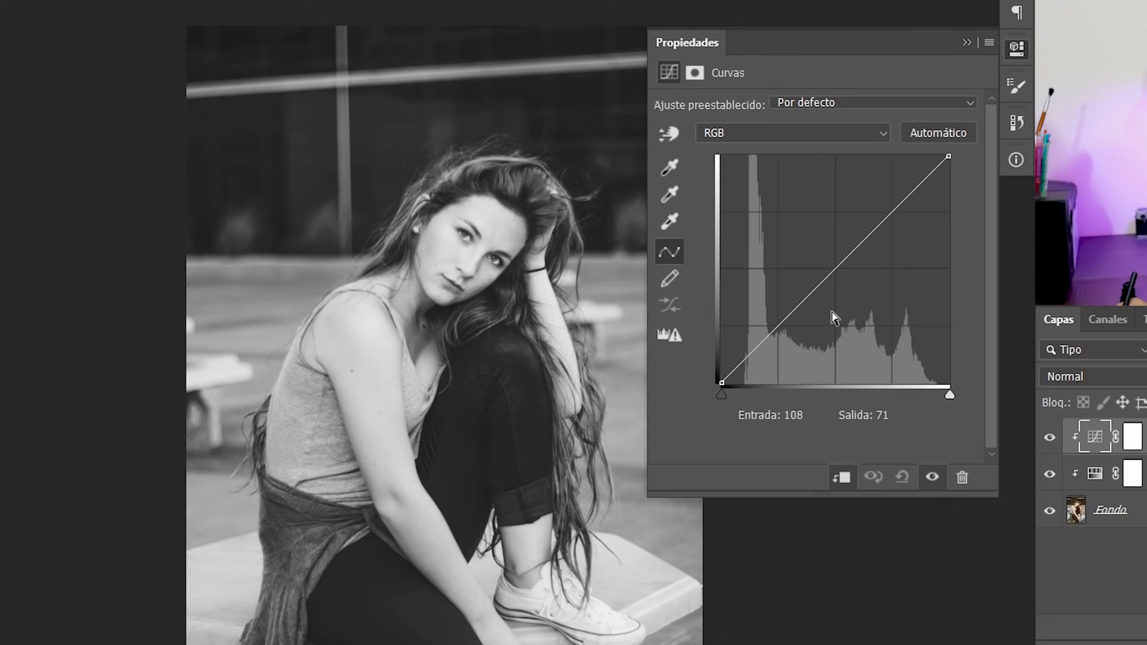
{"action": "left_click", "coordinate": [672, 335]}
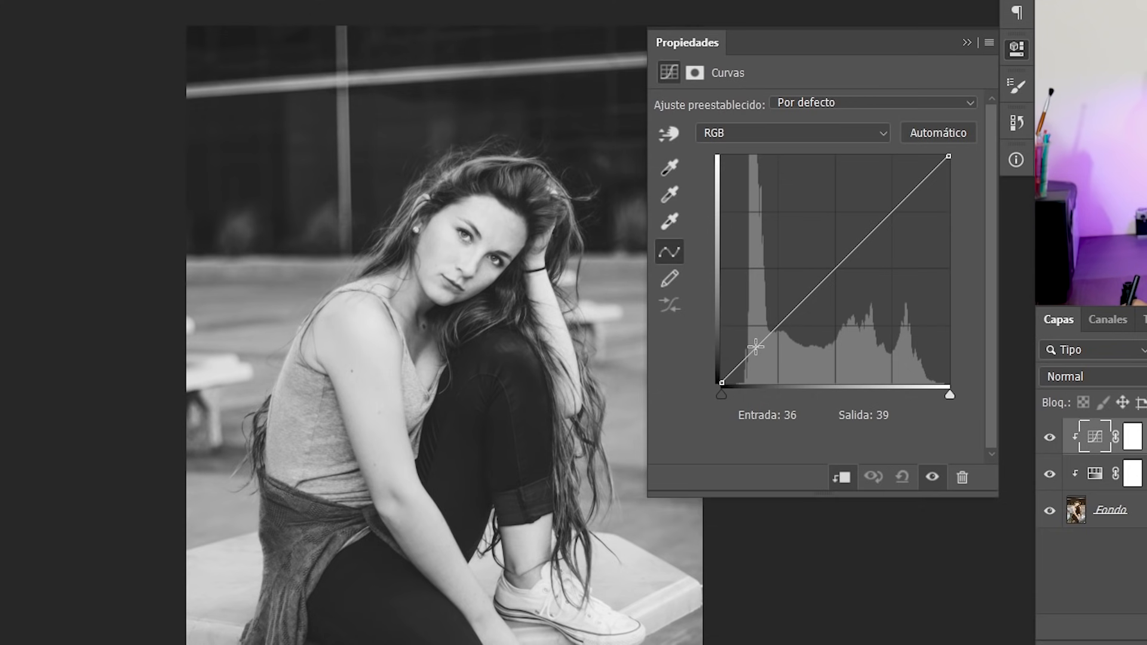
Add contrast with a shadow point at input 45, output 33 and a highlight point at input 213, output 227
{"action": "left_click_drag", "start_coordinate": [760, 343], "coordinate": [762, 353]}
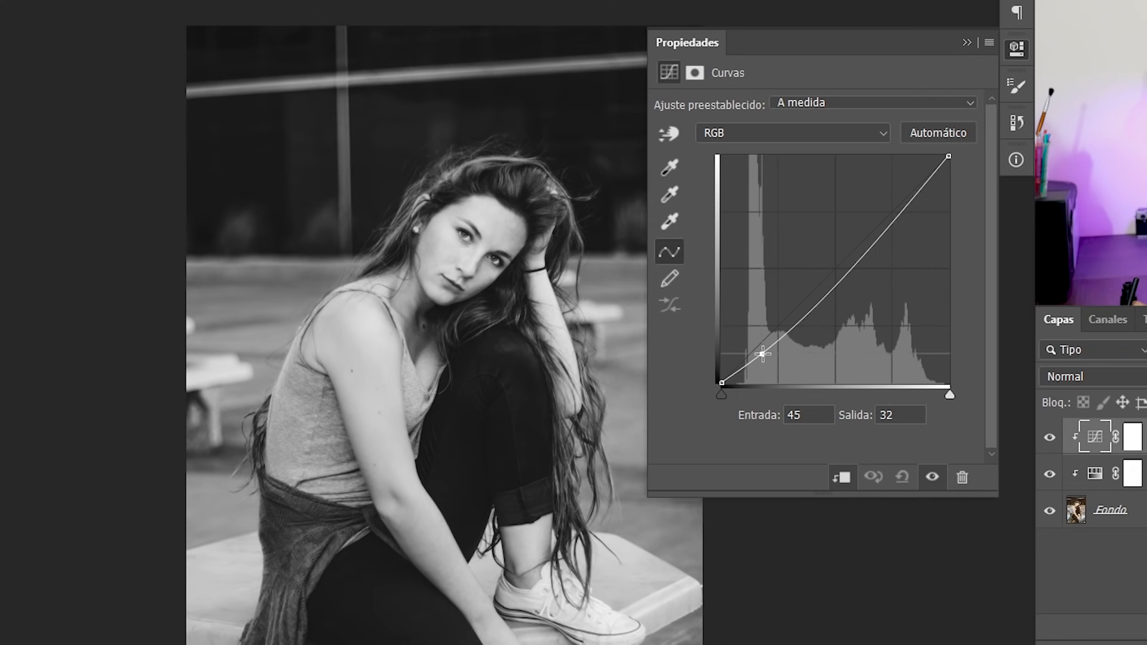
{"action": "left_click_drag", "start_coordinate": [762, 353], "coordinate": [762, 353]}
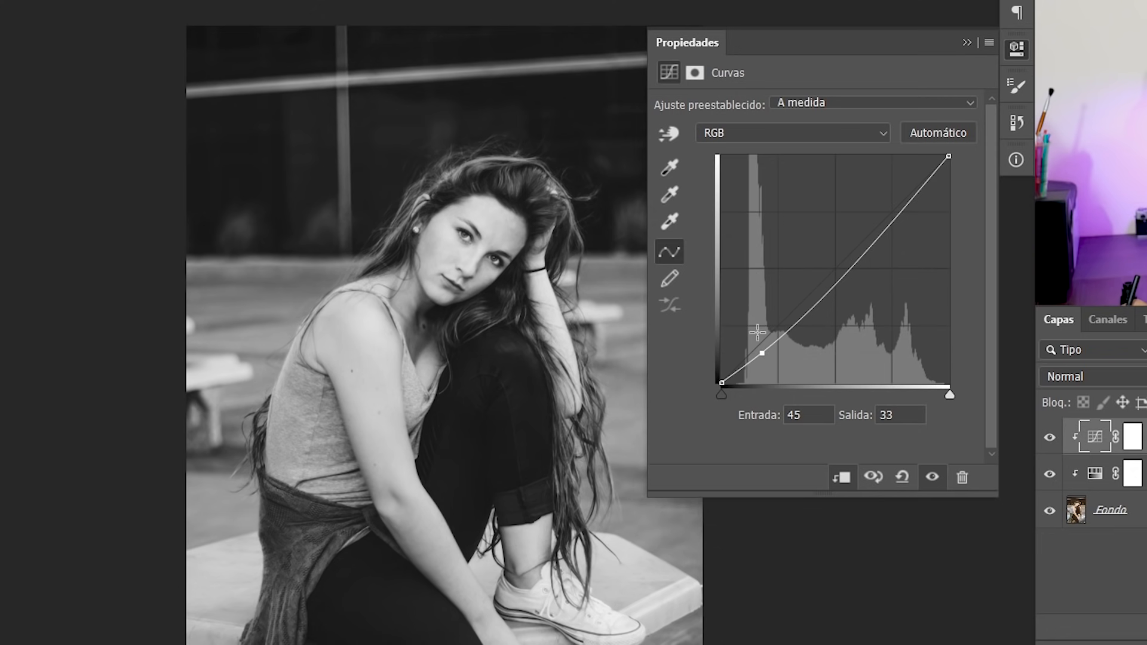
{"action": "left_click", "coordinate": [907, 188]}
{"action": "left_click_drag", "start_coordinate": [907, 188], "coordinate": [911, 181]}
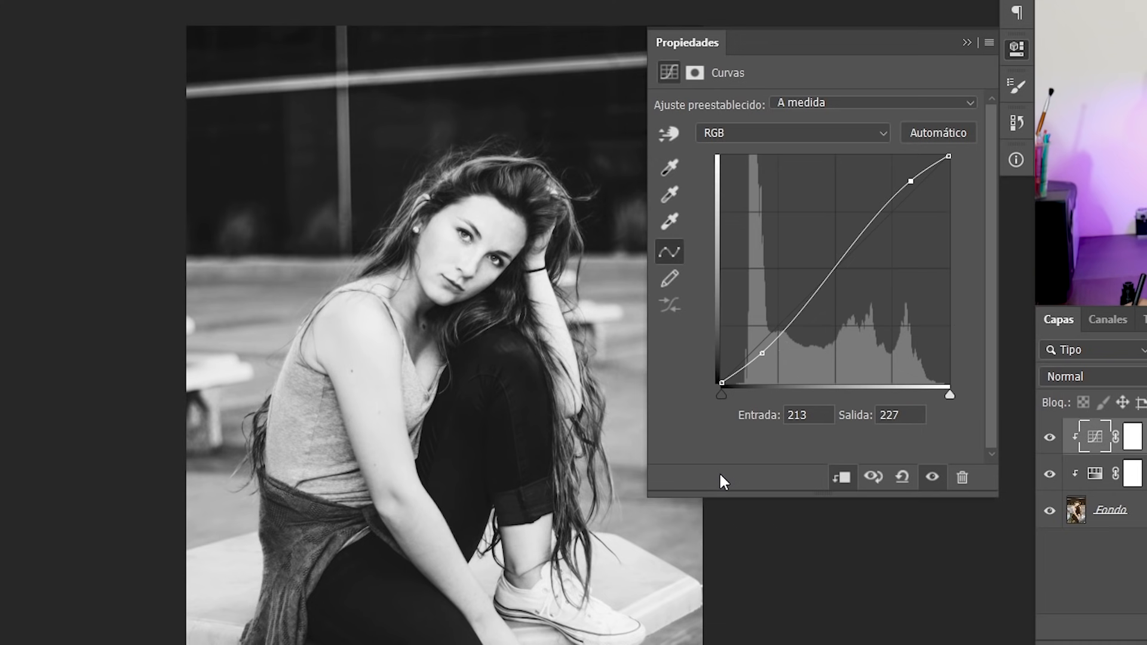
Readjust the curve's shadow point to input 45, output 37
{"action": "mouse_move", "coordinate": [759, 356]}
{"action": "left_mouse_down"}
{"action": "mouse_move", "coordinate": [758, 346]}
{"action": "mouse_move", "coordinate": [756, 364]}
{"action": "left_mouse_up"}
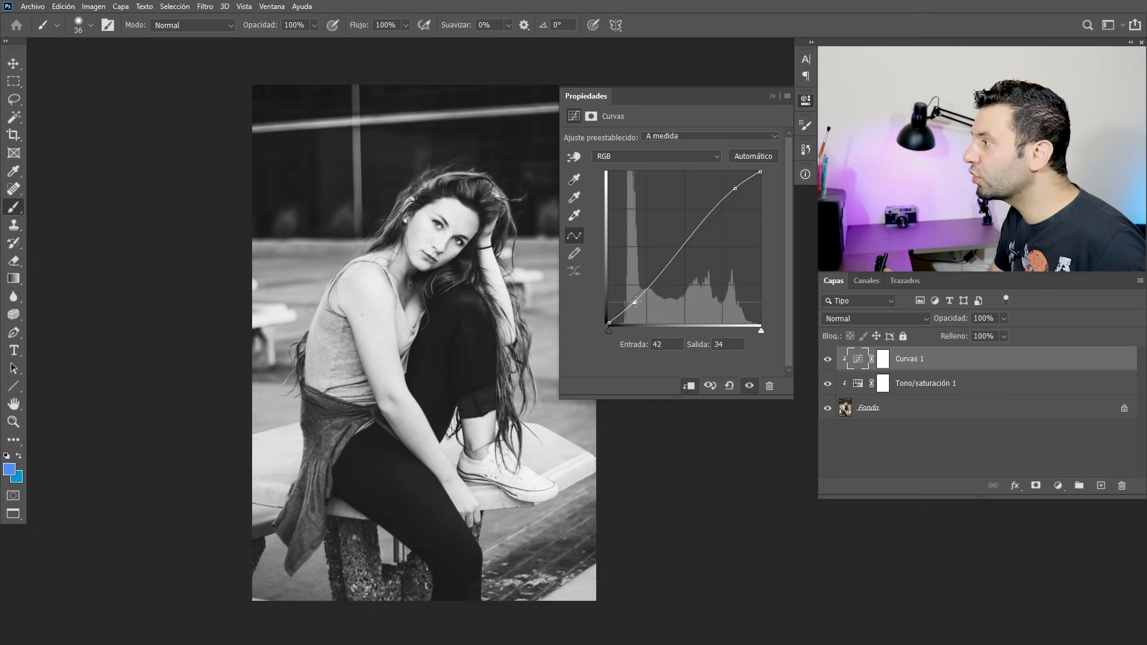
{"action": "left_click_drag", "start_coordinate": [764, 359], "coordinate": [765, 351]}
{"action": "left_click_drag", "start_coordinate": [638, 301], "coordinate": [635, 300]}
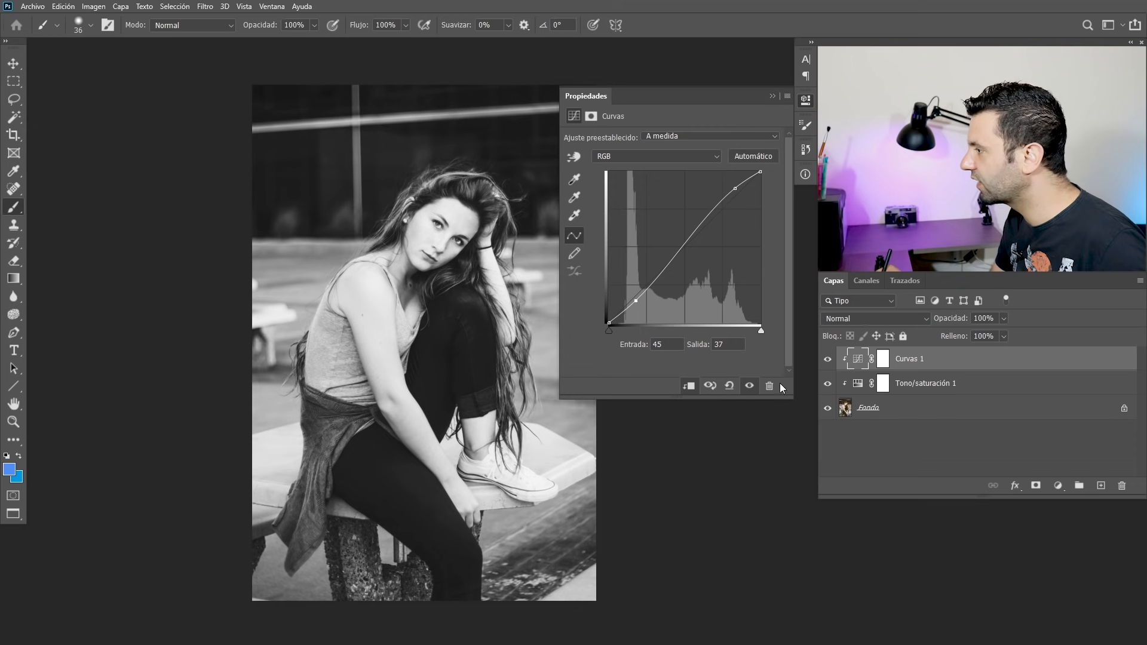
Hide the Tono/saturación 1 layer and view the Red, Green and Blue channel curves in turn
{"action": "left_click", "coordinate": [827, 383]}
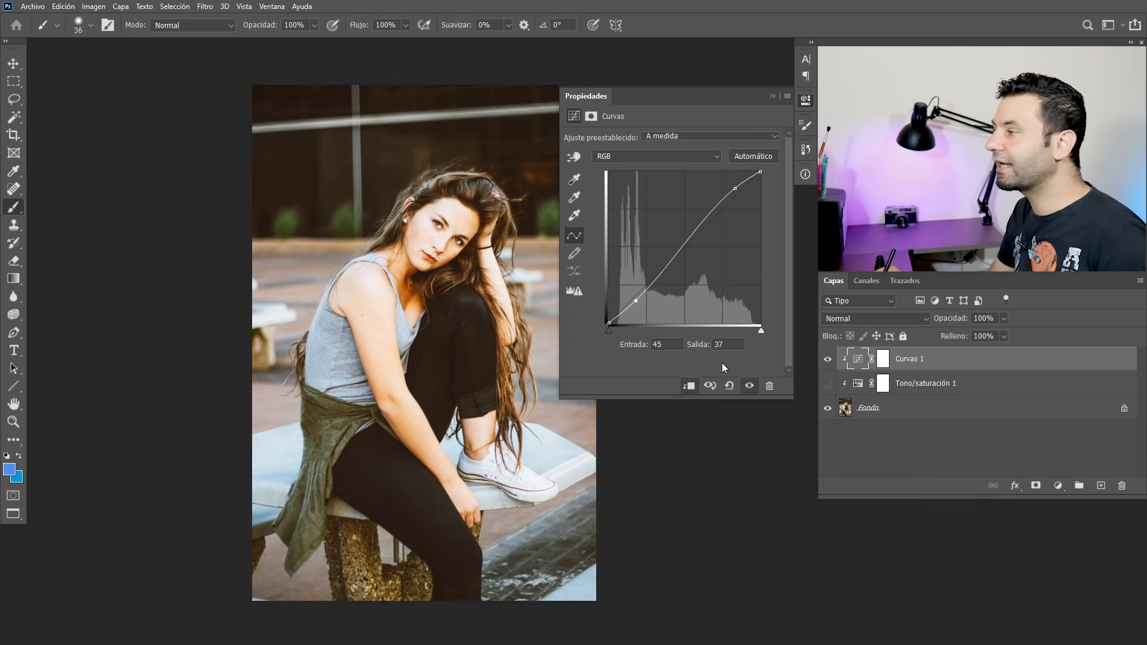
{"action": "left_click", "coordinate": [716, 156]}
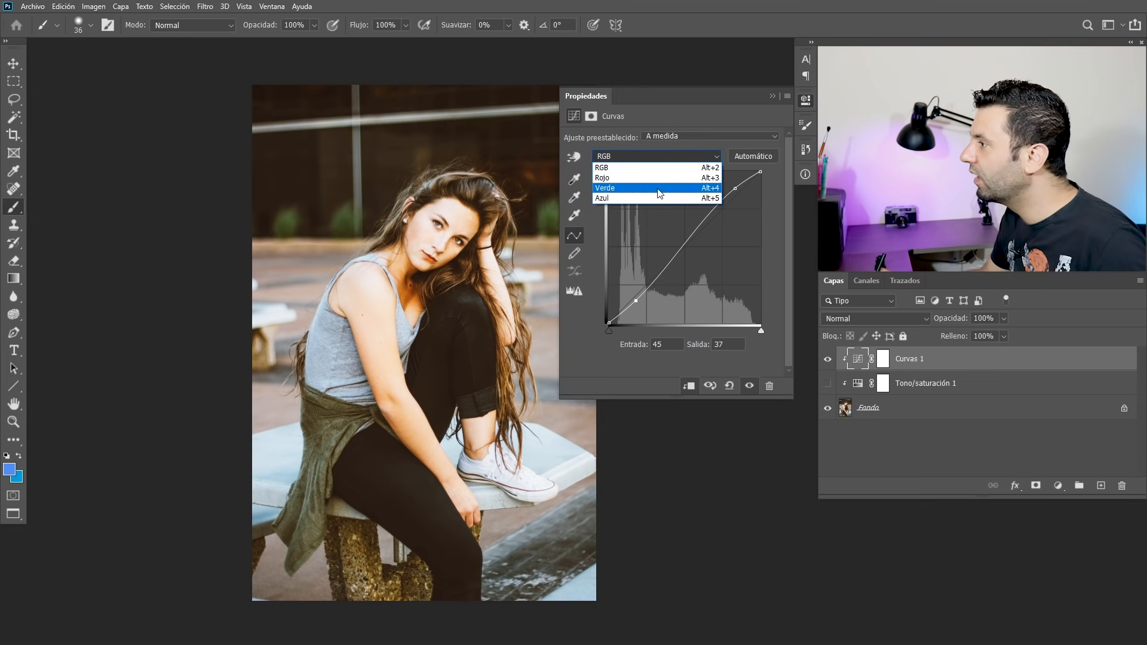
{"action": "left_click", "coordinate": [625, 180]}
{"action": "left_click", "coordinate": [641, 156]}
{"action": "left_click", "coordinate": [626, 189]}
{"action": "left_click", "coordinate": [636, 156]}
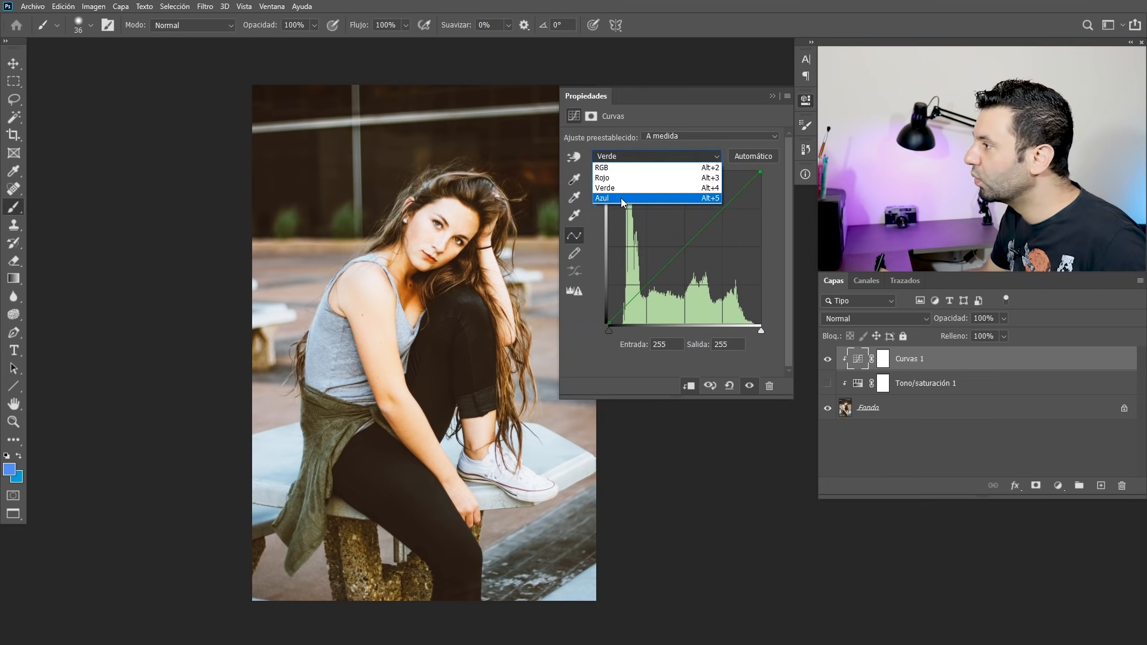
{"action": "left_click", "coordinate": [618, 198]}
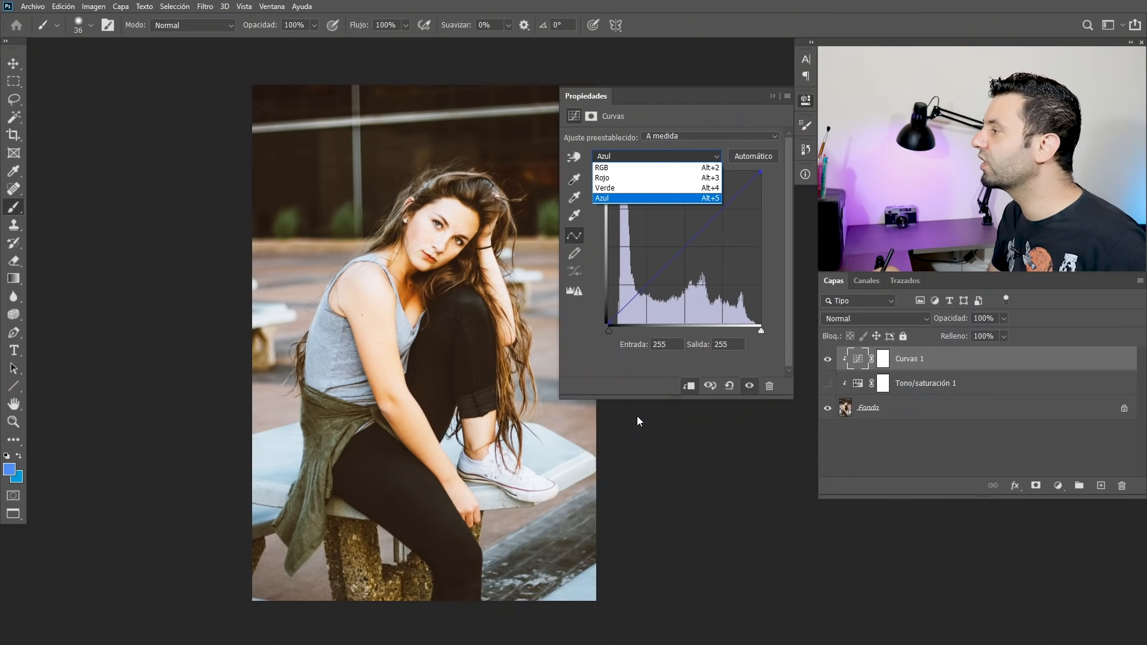
Try raising the Red channel's midtones to output 162, lower them to input 124, output 49, and reset the Curves adjustment
{"action": "left_click", "coordinate": [716, 158]}
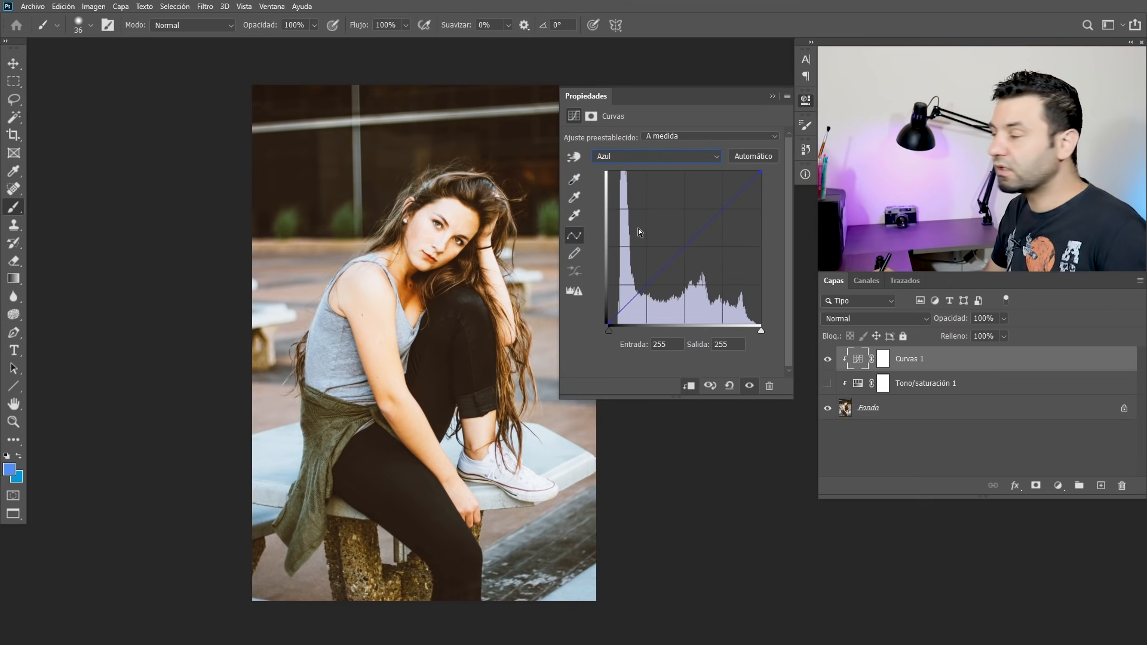
{"action": "left_click", "coordinate": [656, 157]}
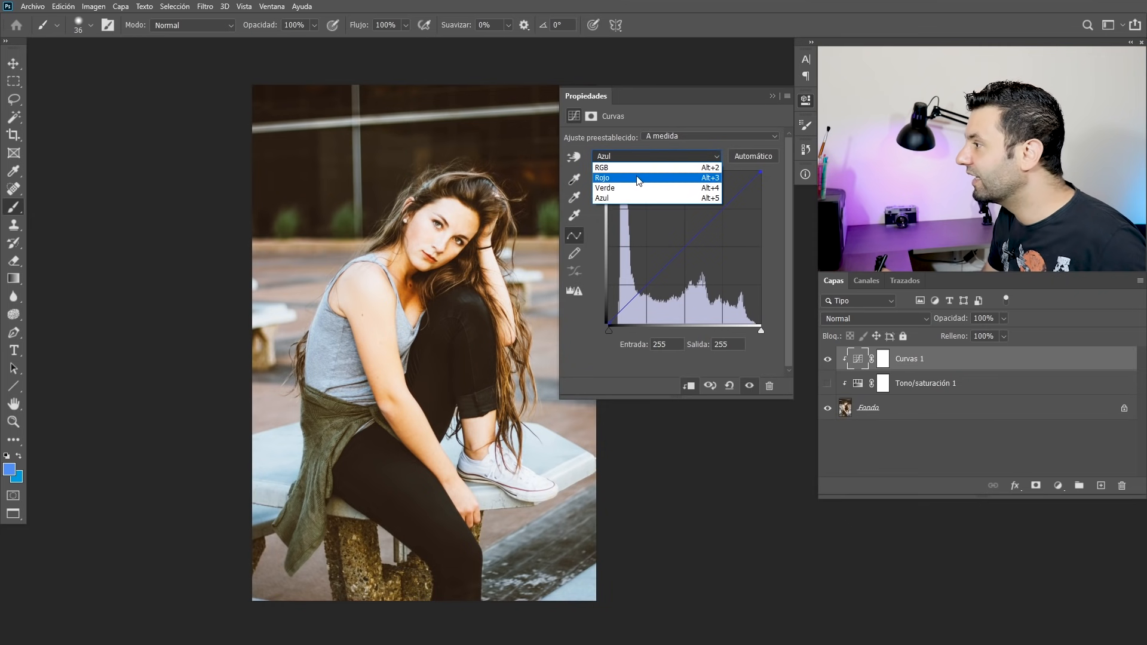
{"action": "left_click", "coordinate": [638, 180]}
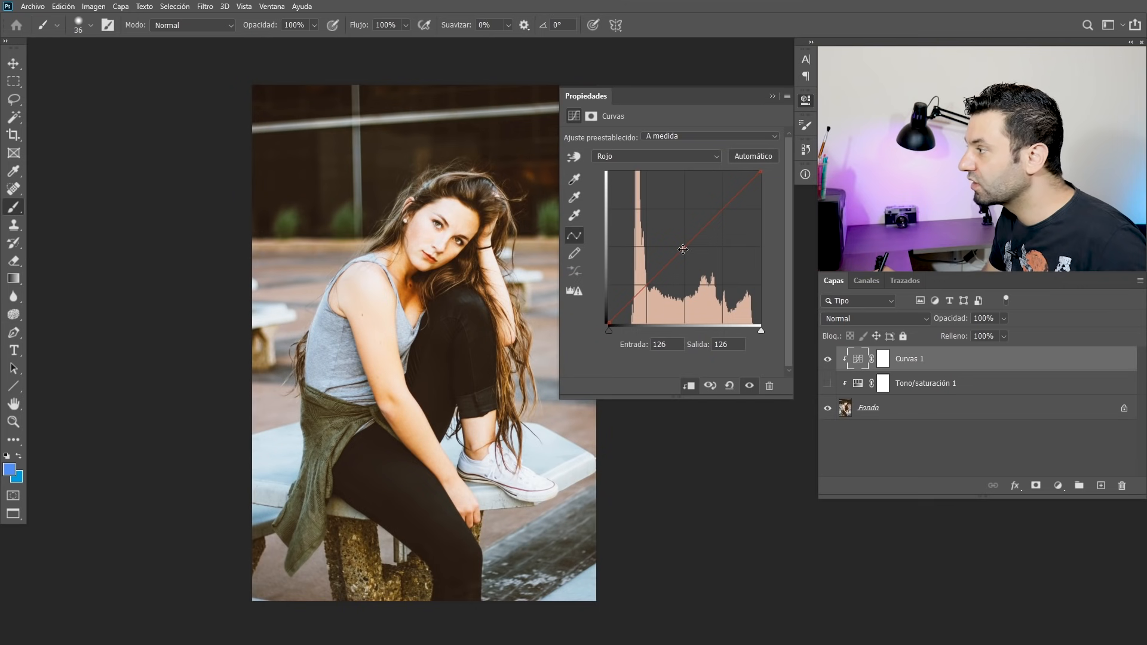
{"action": "left_click_drag", "start_coordinate": [683, 247], "coordinate": [682, 227]}
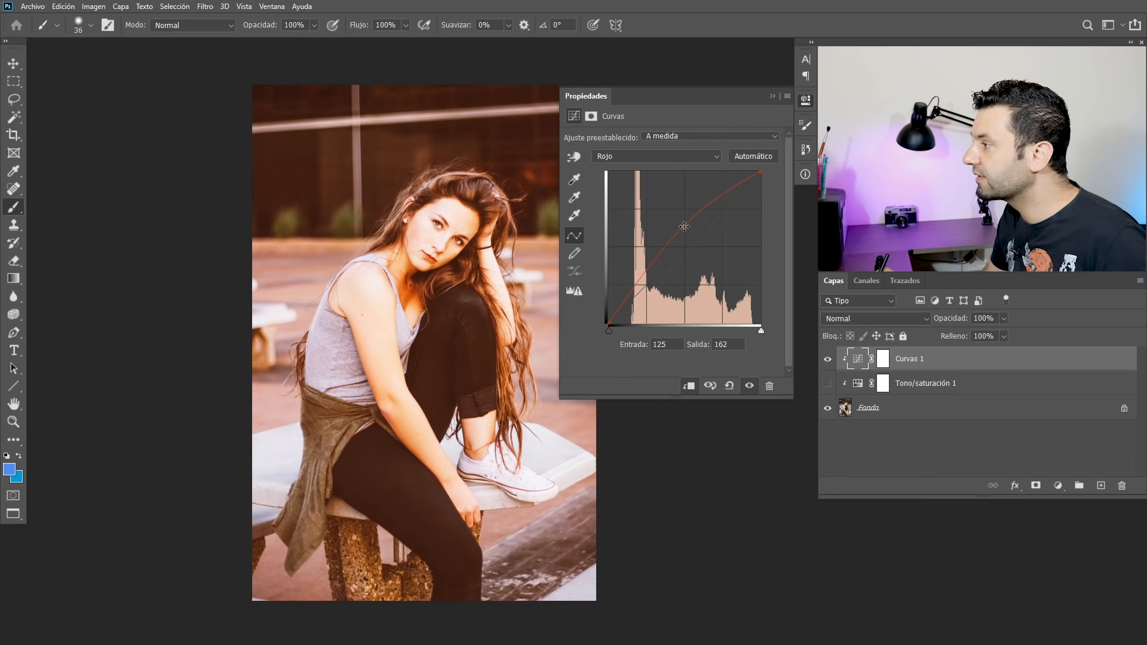
{"action": "left_click_drag", "start_coordinate": [682, 225], "coordinate": [682, 293]}
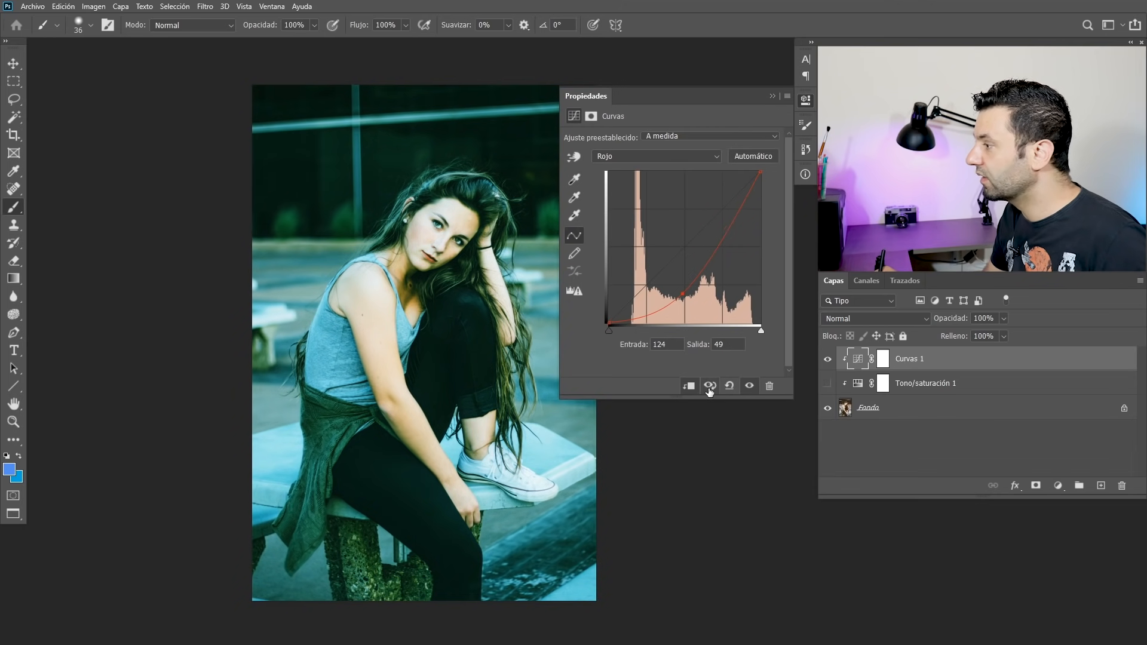
{"action": "left_click", "coordinate": [729, 386]}
Try lowering the Green channel's midtones to input 126, output 52, and reset the Curves adjustment
{"action": "left_click", "coordinate": [634, 156]}
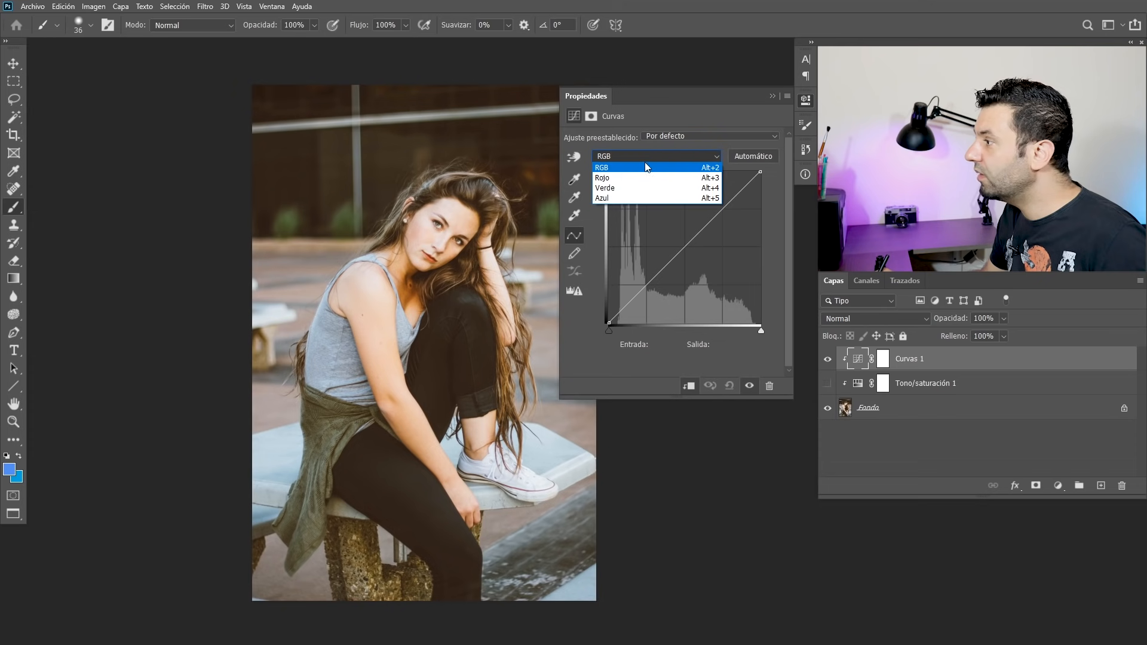
{"action": "left_click", "coordinate": [627, 192]}
{"action": "mouse_move", "coordinate": [683, 246]}
{"action": "left_mouse_down"}
{"action": "mouse_move", "coordinate": [685, 220]}
{"action": "mouse_move", "coordinate": [682, 249]}
{"action": "left_mouse_up"}
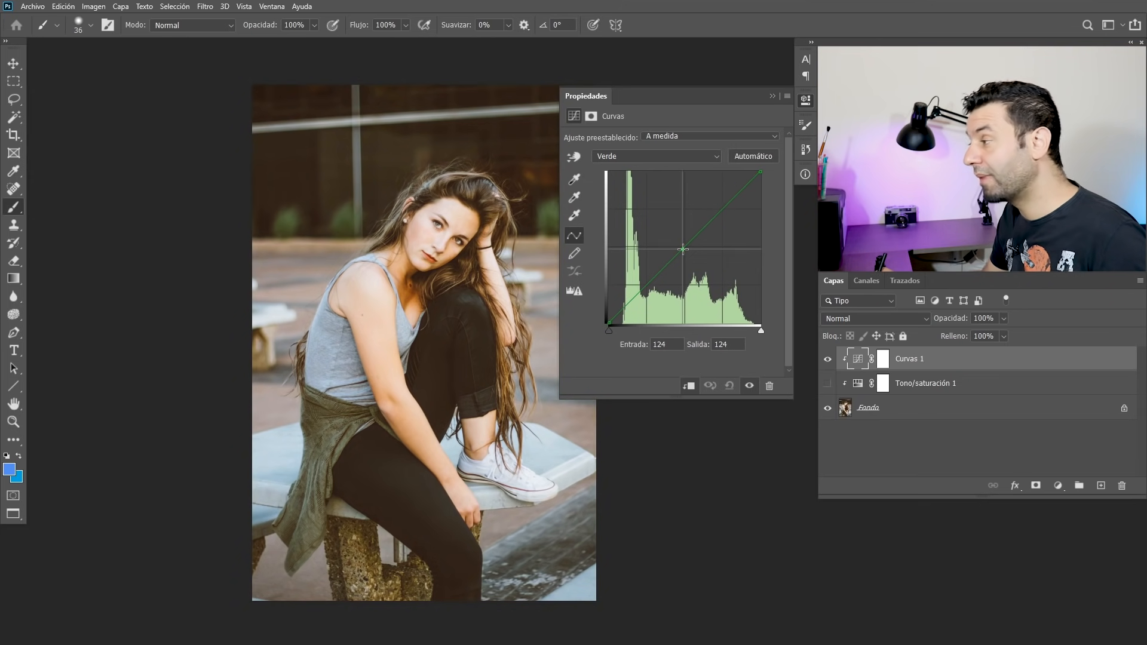
{"action": "left_click_drag", "start_coordinate": [683, 249], "coordinate": [684, 293]}
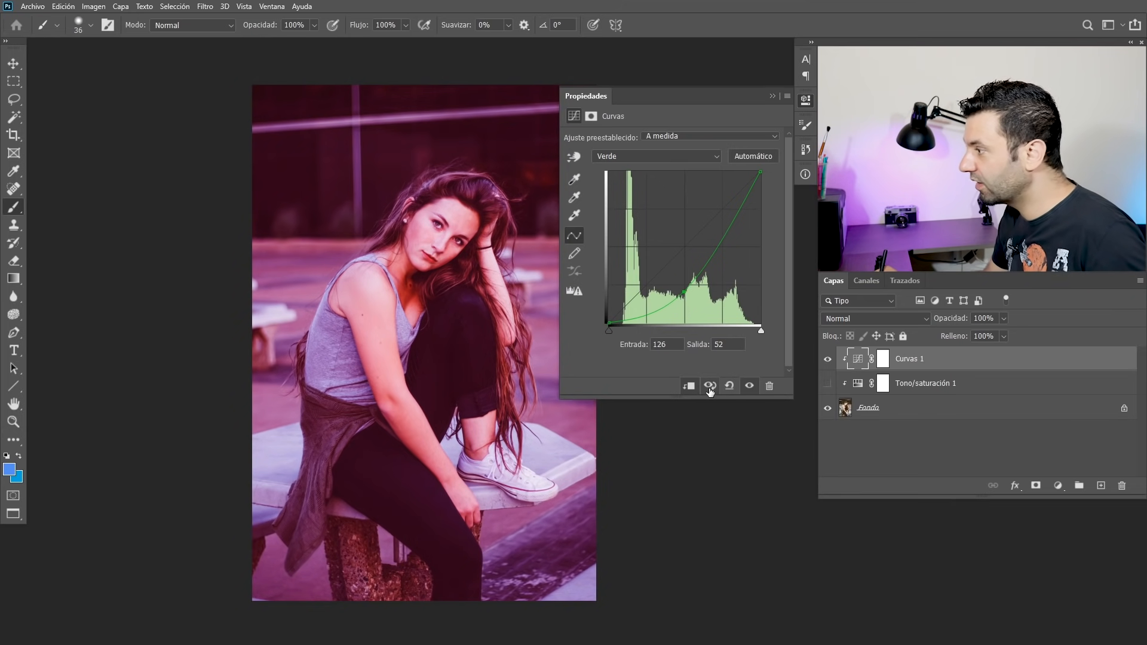
{"action": "left_click", "coordinate": [728, 385]}
Select the Blue channel, try lowering its midtones to input 125, output 54, and bring the point back and remove it
{"action": "left_click", "coordinate": [646, 155]}
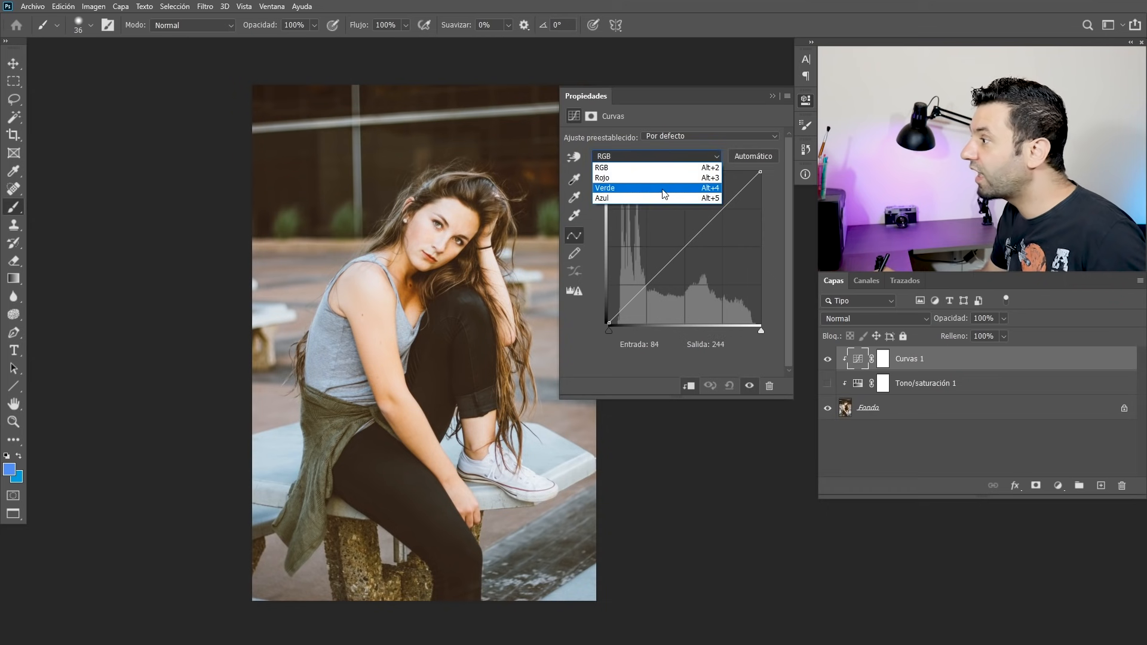
{"action": "left_click", "coordinate": [643, 195]}
{"action": "left_click_drag", "start_coordinate": [683, 249], "coordinate": [683, 290]}
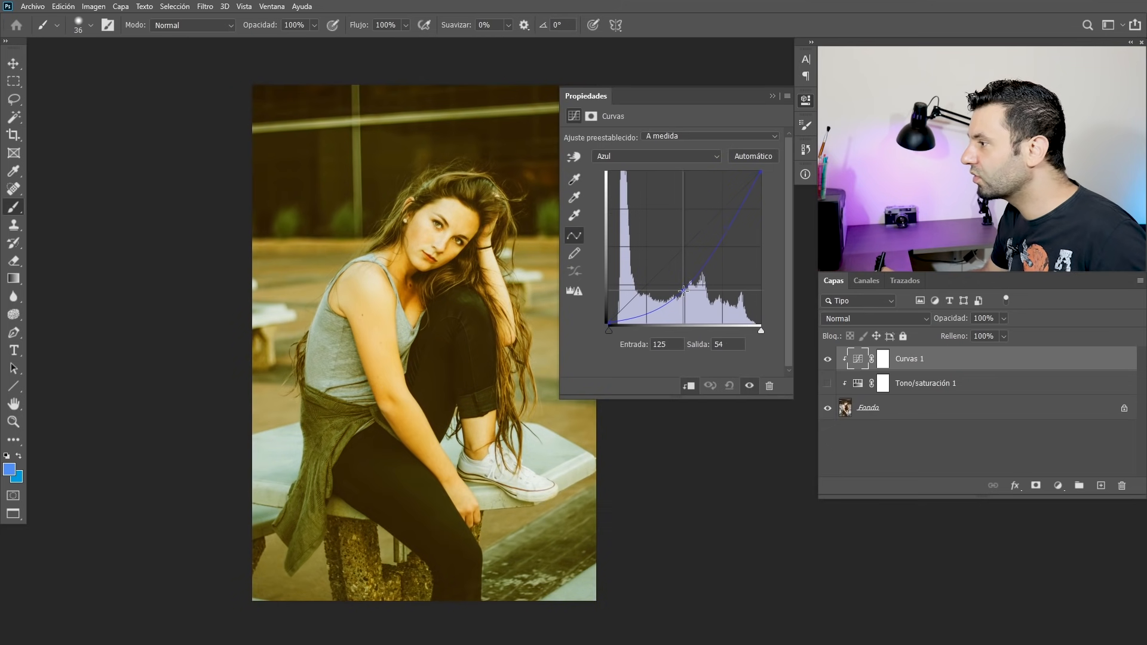
{"action": "left_click_drag", "start_coordinate": [683, 290], "coordinate": [682, 251]}
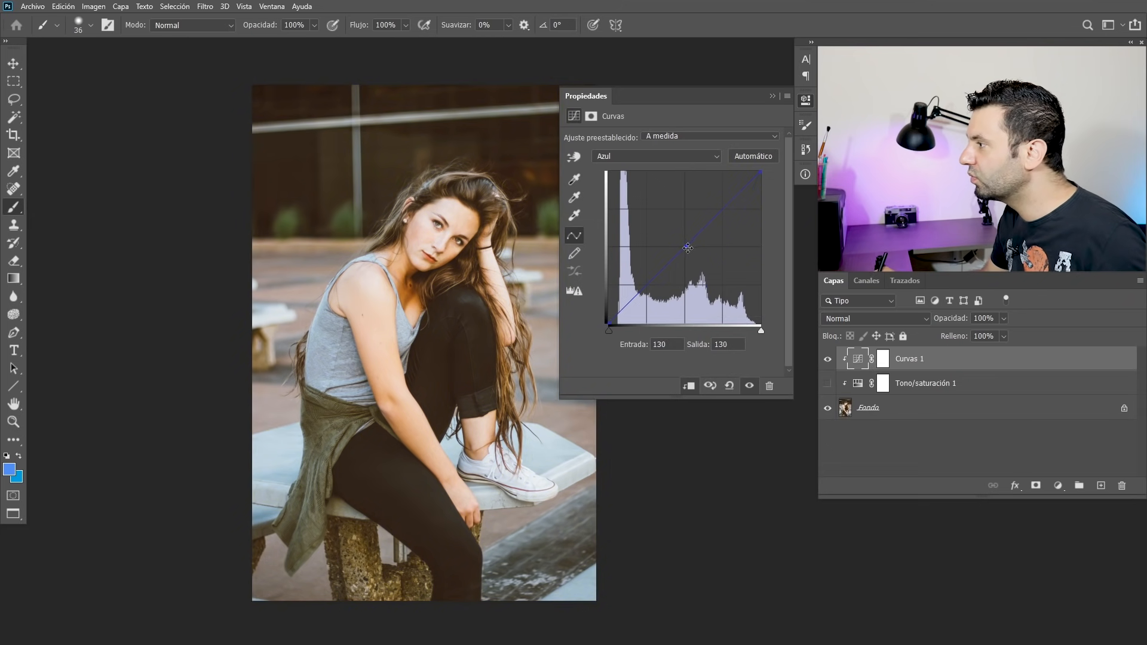
{"action": "left_click_drag", "start_coordinate": [686, 245], "coordinate": [634, 340]}
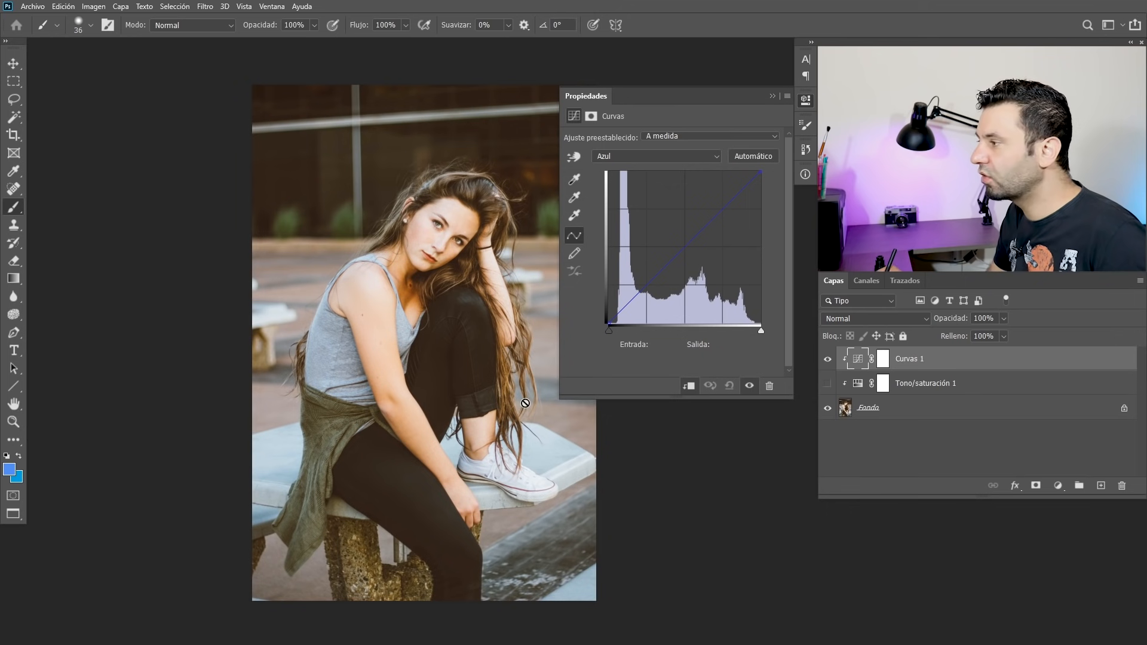
Anchor the Blue curve with a point in the lower midtones and raise its black endpoint to input 23, output 61
{"action": "left_click", "coordinate": [662, 270]}
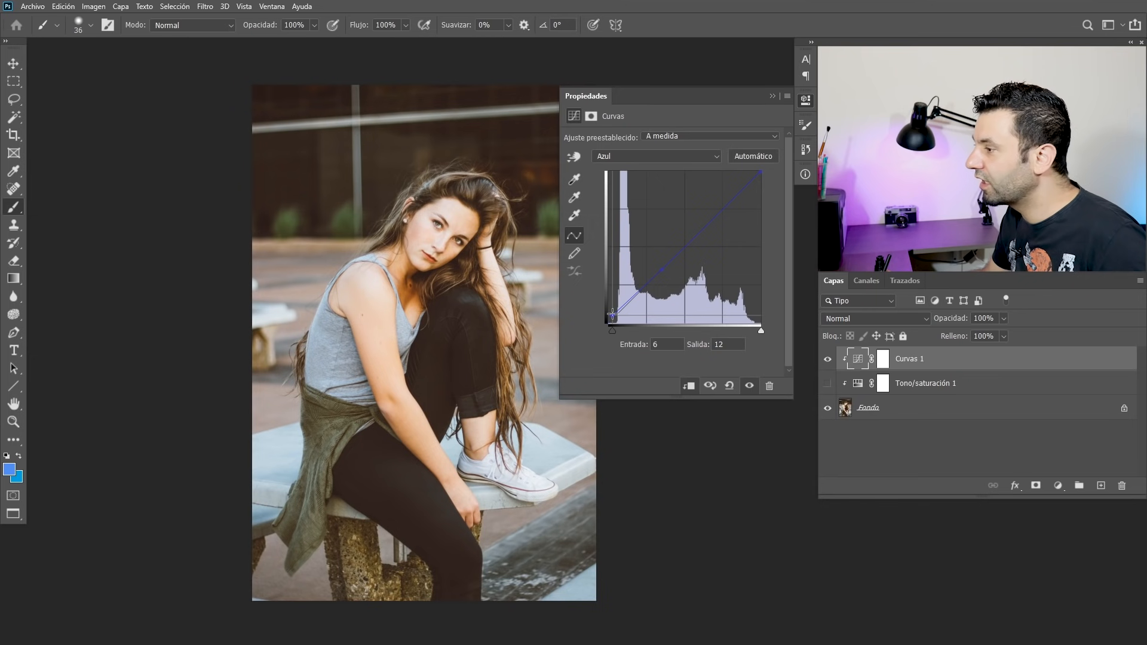
{"action": "left_click_drag", "start_coordinate": [613, 314], "coordinate": [622, 285]}
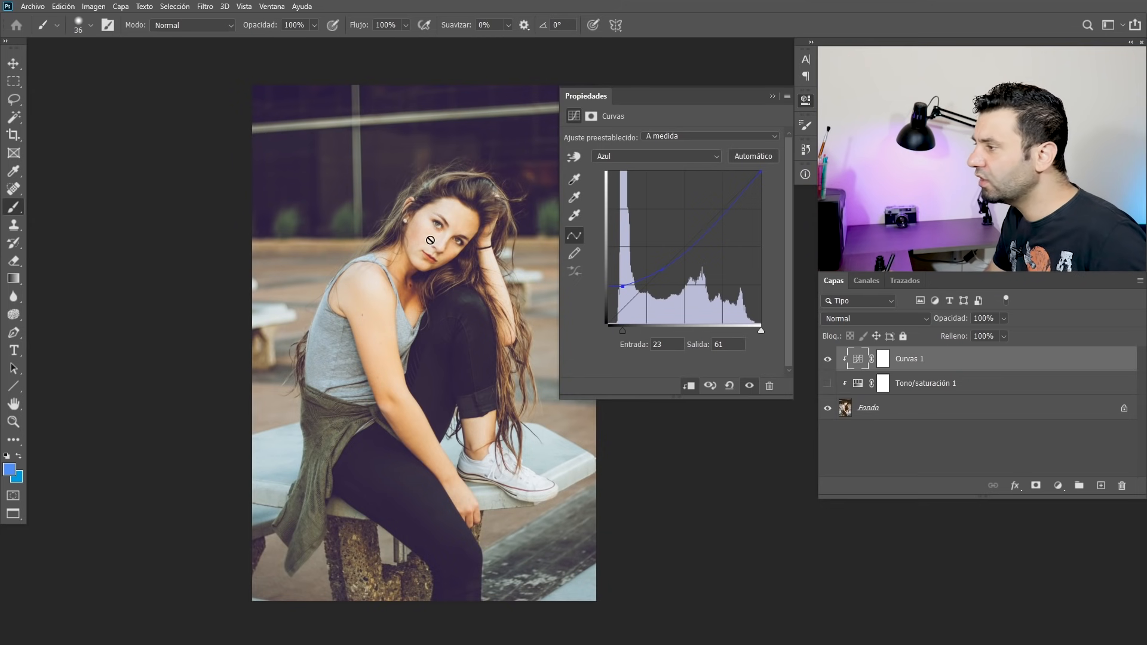
Anchor the Red channel's curve at input 151, output 151, and raise its highlights to input 215, output 226
{"action": "left_click", "coordinate": [668, 156]}
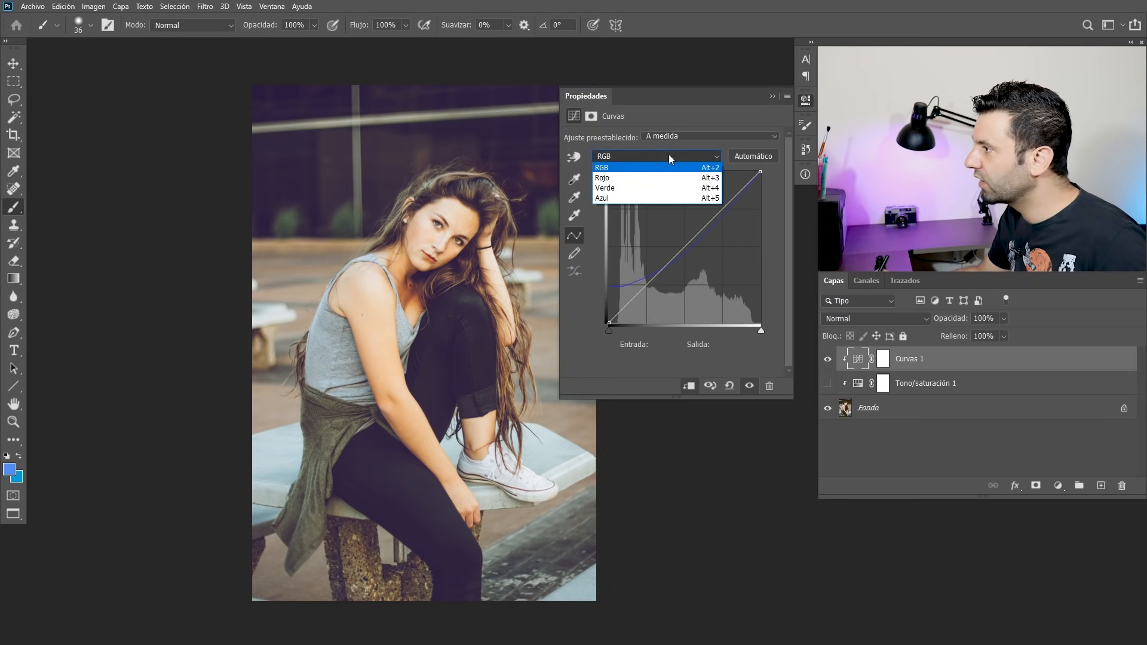
{"action": "left_click", "coordinate": [624, 173]}
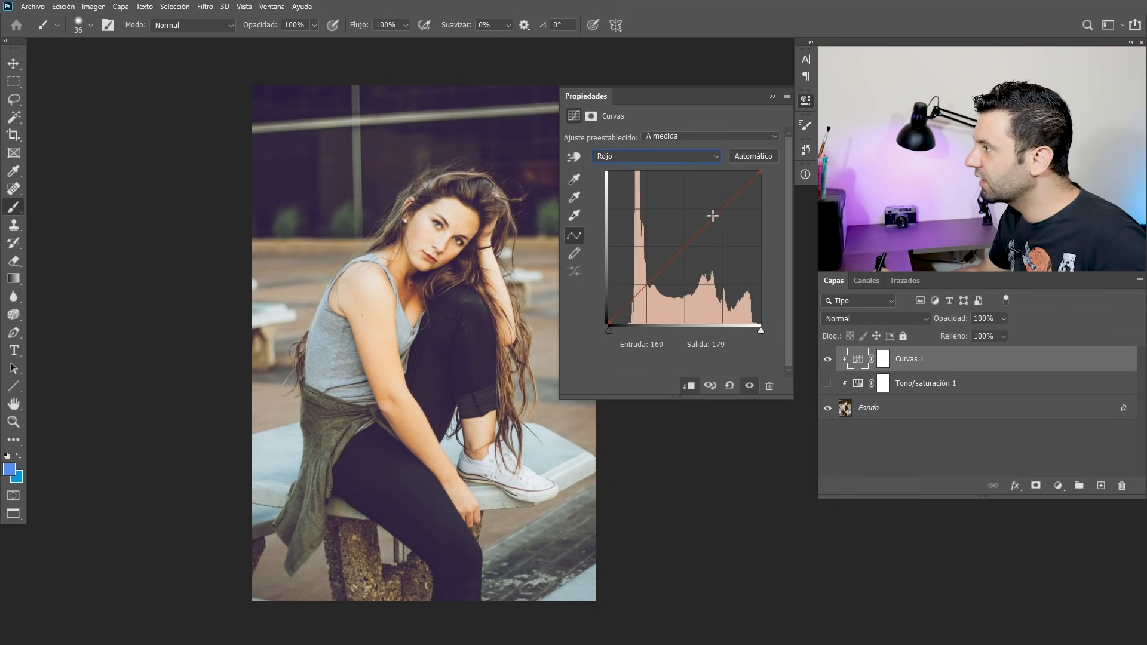
{"action": "left_click", "coordinate": [698, 233]}
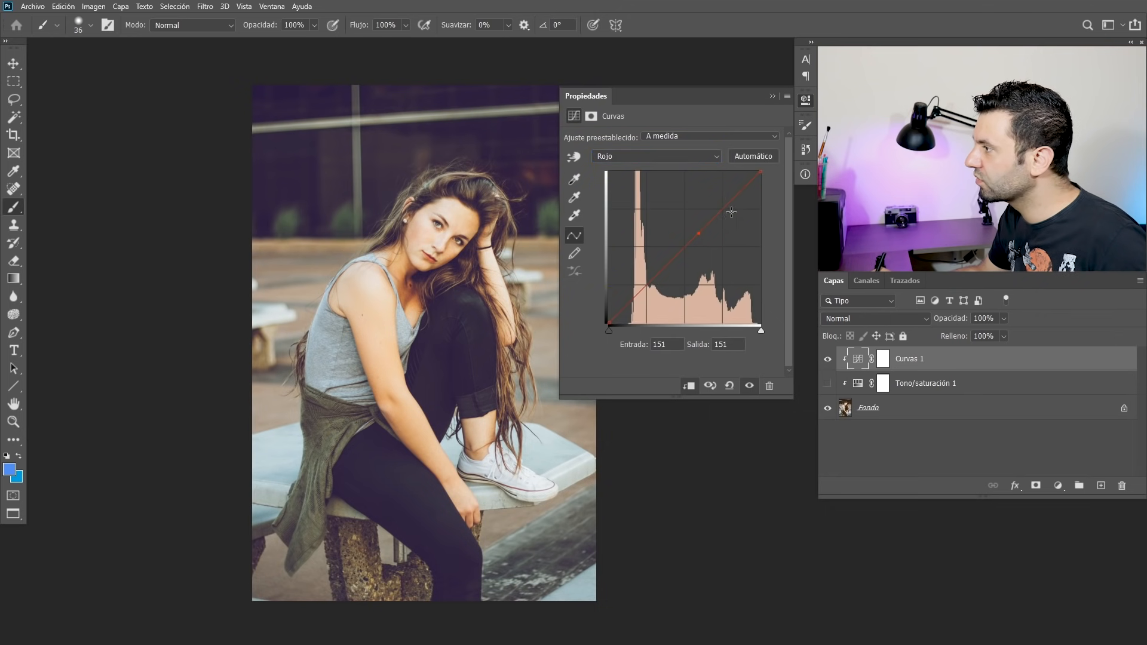
{"action": "left_click_drag", "start_coordinate": [740, 192], "coordinate": [736, 190]}
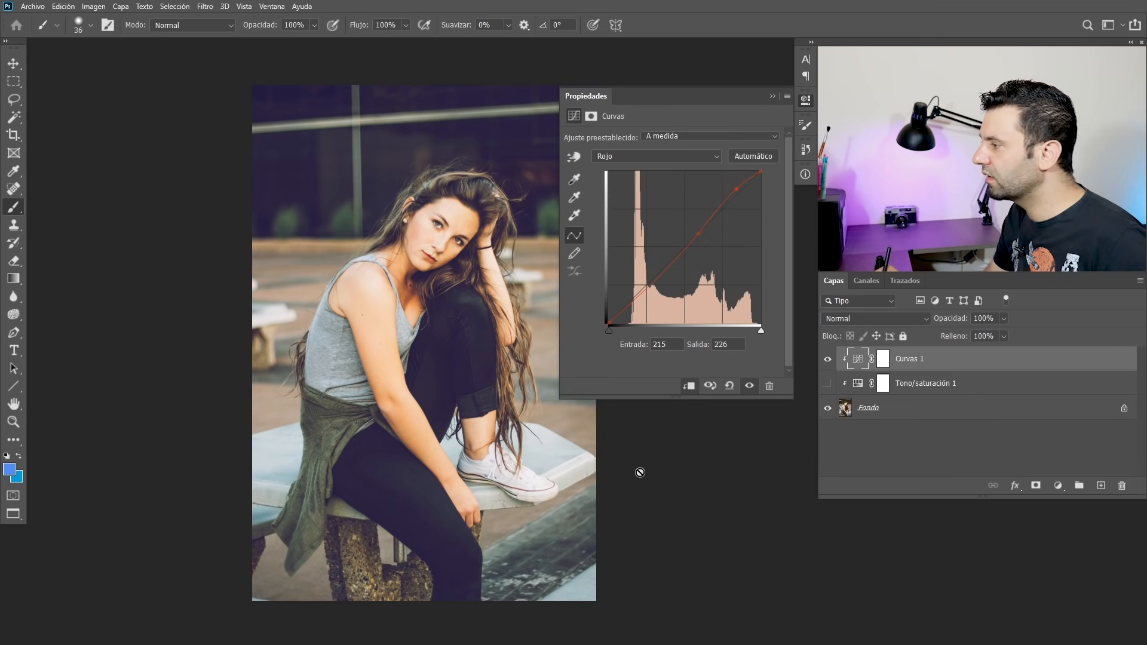
Hide and show the Curves adjustment repeatedly to compare the portrait before and after the colour changes
{"action": "left_click", "coordinate": [750, 388]}
{"action": "left_click", "coordinate": [749, 387]}
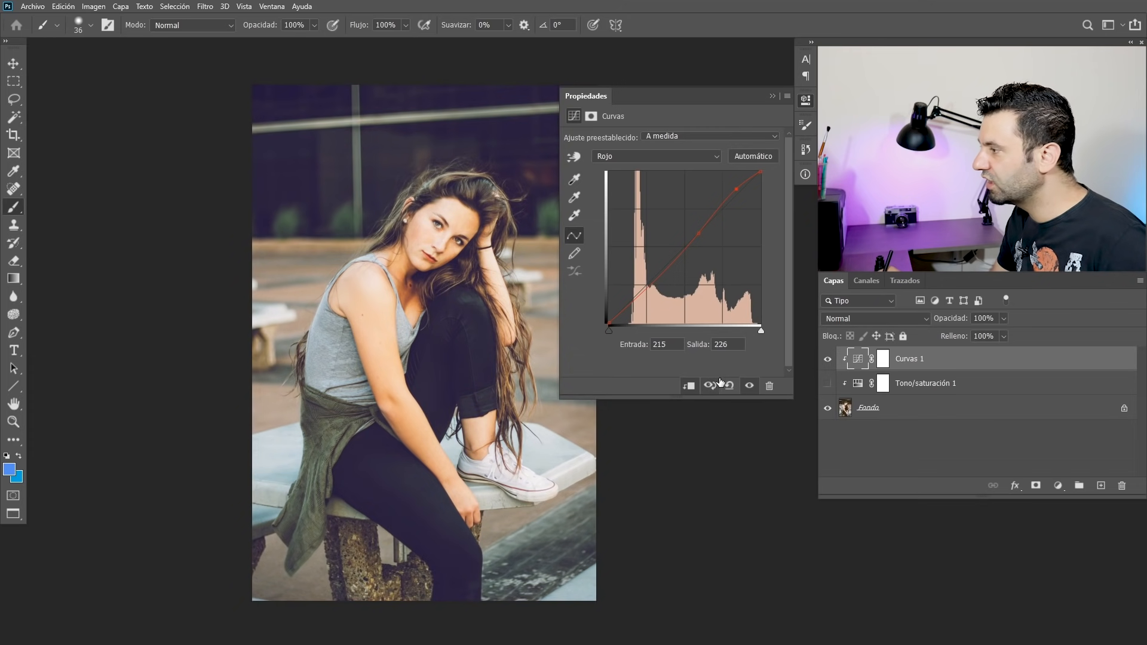
{"action": "left_click", "coordinate": [750, 389]}
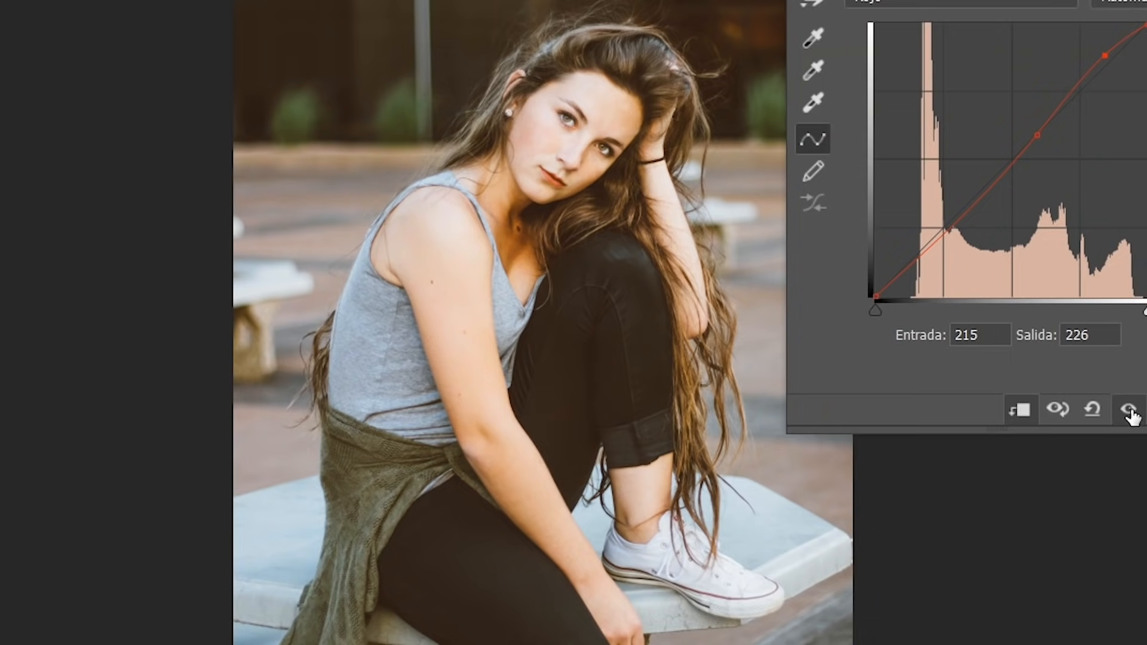
{"action": "left_click", "coordinate": [749, 387]}
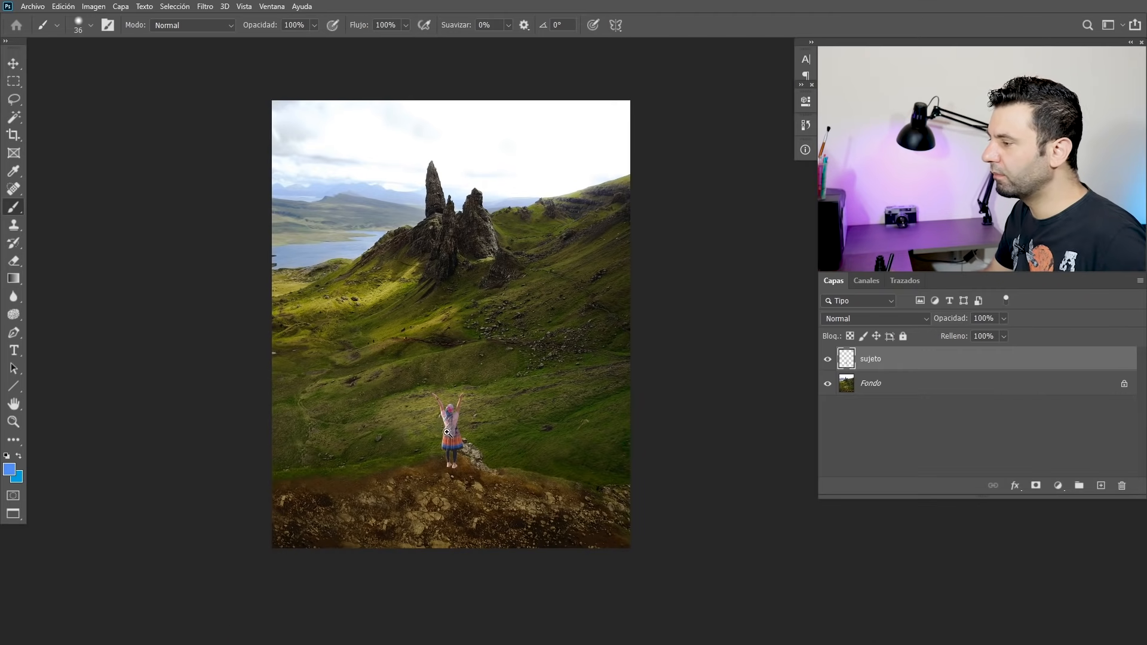
Inspect the cut-out woman against the landscape and add a Curves adjustment layer above the sujeto layer
{"action": "mouse_move", "coordinate": [447, 431]}
{"action": "left_mouse_down"}
{"action": "mouse_move", "coordinate": [529, 439]}
{"action": "mouse_move", "coordinate": [480, 443]}
{"action": "left_mouse_up"}
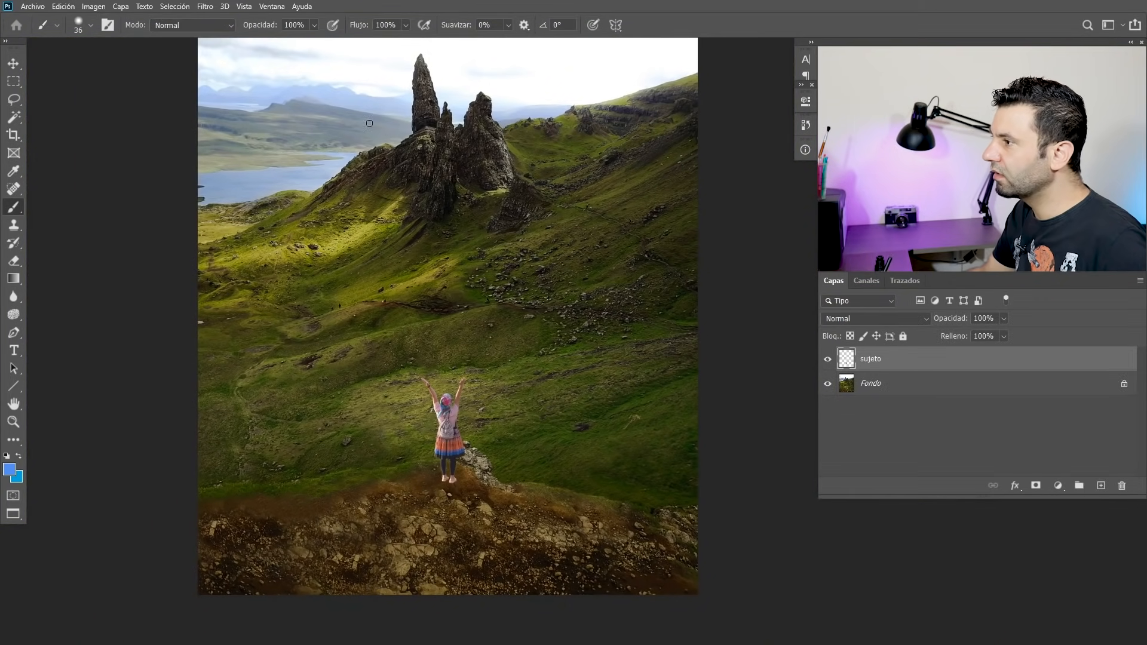
{"action": "left_click_drag", "start_coordinate": [439, 449], "coordinate": [495, 464]}
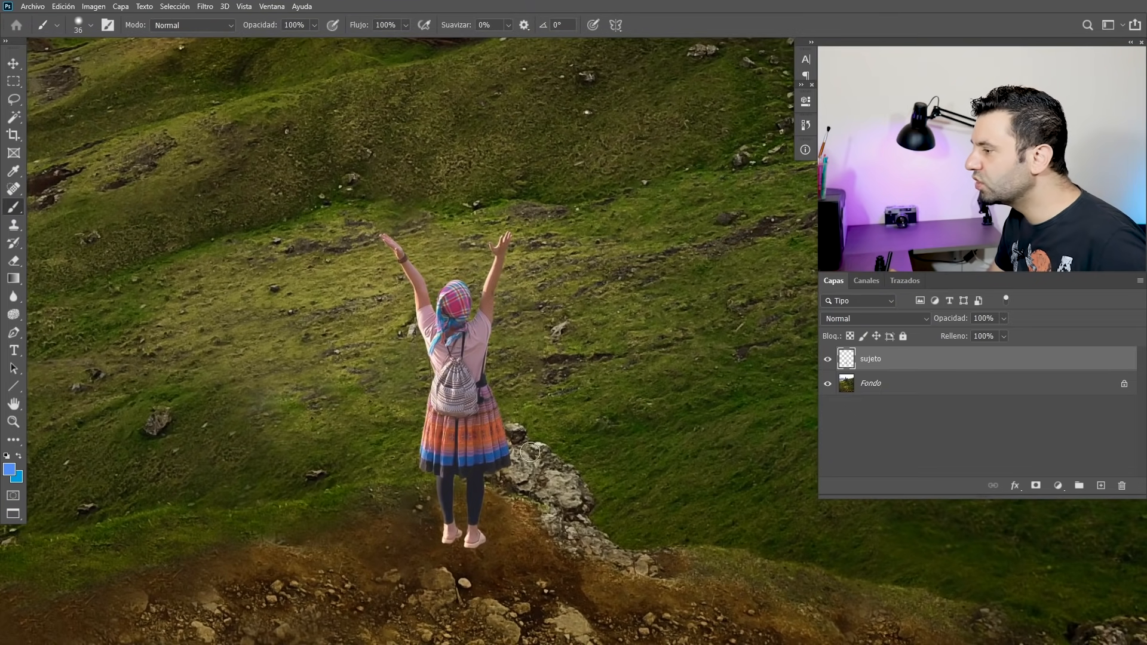
{"action": "left_click_drag", "start_coordinate": [500, 457], "coordinate": [486, 433]}
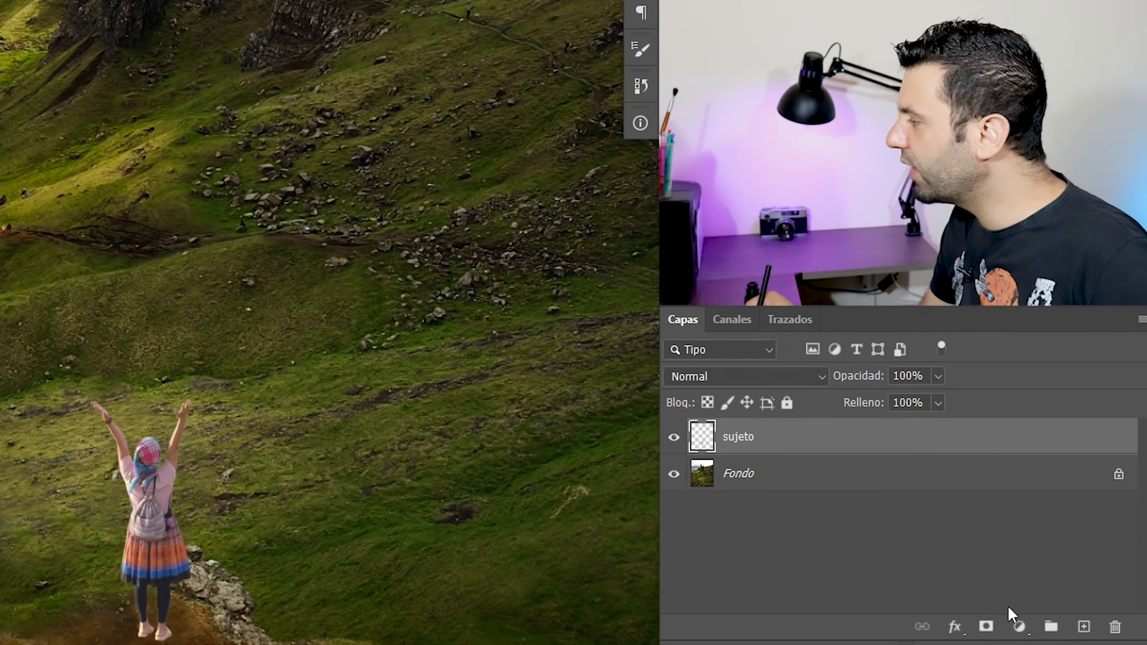
{"action": "left_click", "coordinate": [1019, 627]}
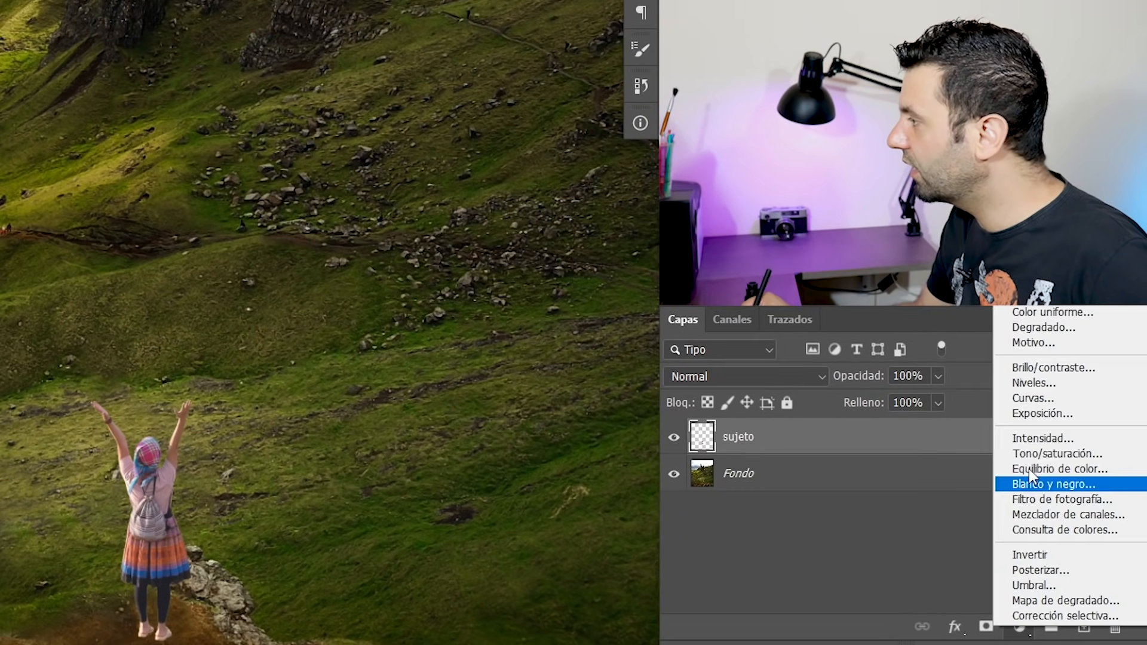
{"action": "left_click", "coordinate": [1032, 398]}
Try lowering the RGB midtones to input 147, output 84, clip the Curves layer to sujeto, and remove the curve point
{"action": "left_click_drag", "start_coordinate": [446, 272], "coordinate": [476, 309]}
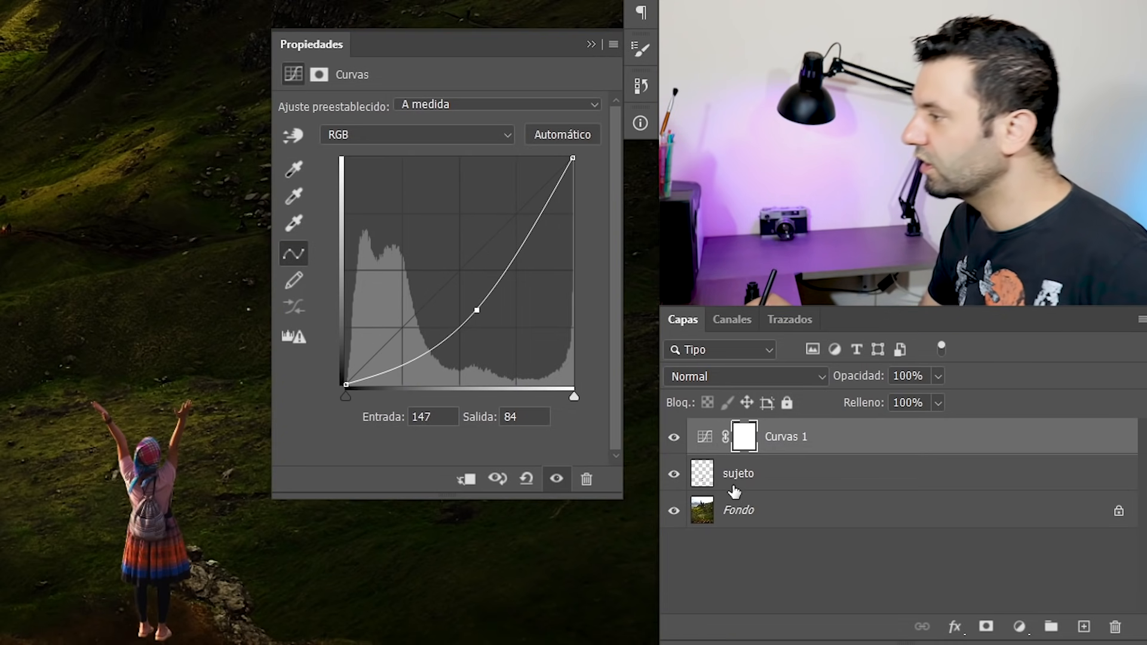
{"action": "left_click", "coordinate": [467, 481]}
{"action": "left_click_drag", "start_coordinate": [477, 313], "coordinate": [459, 281]}
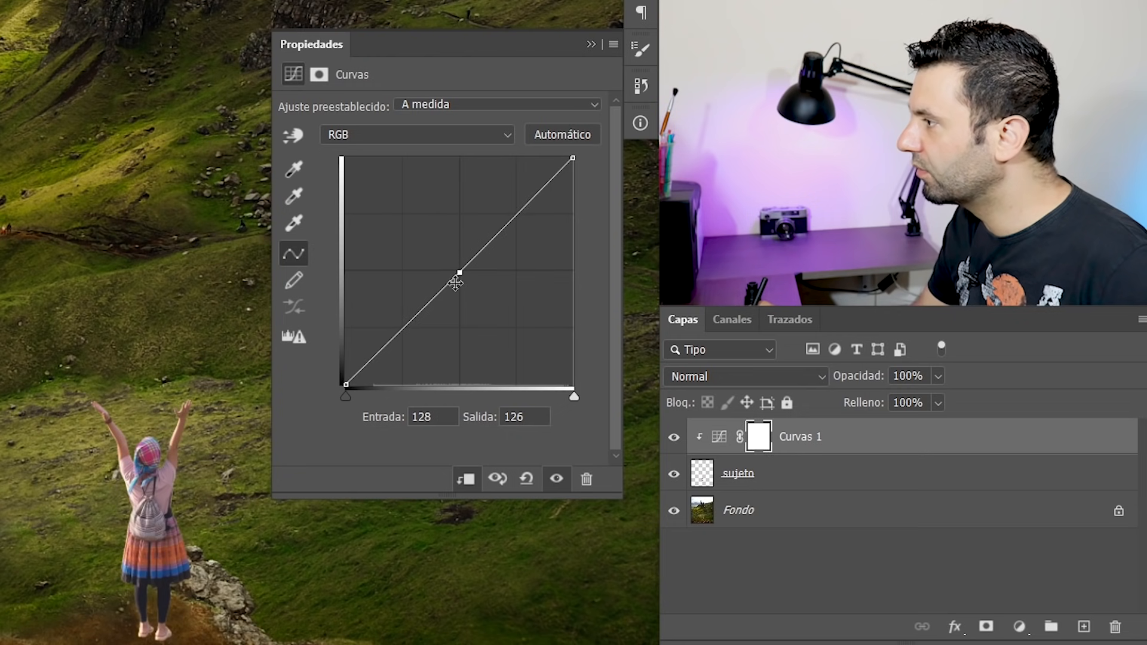
{"action": "left_click_drag", "start_coordinate": [460, 272], "coordinate": [466, 120]}
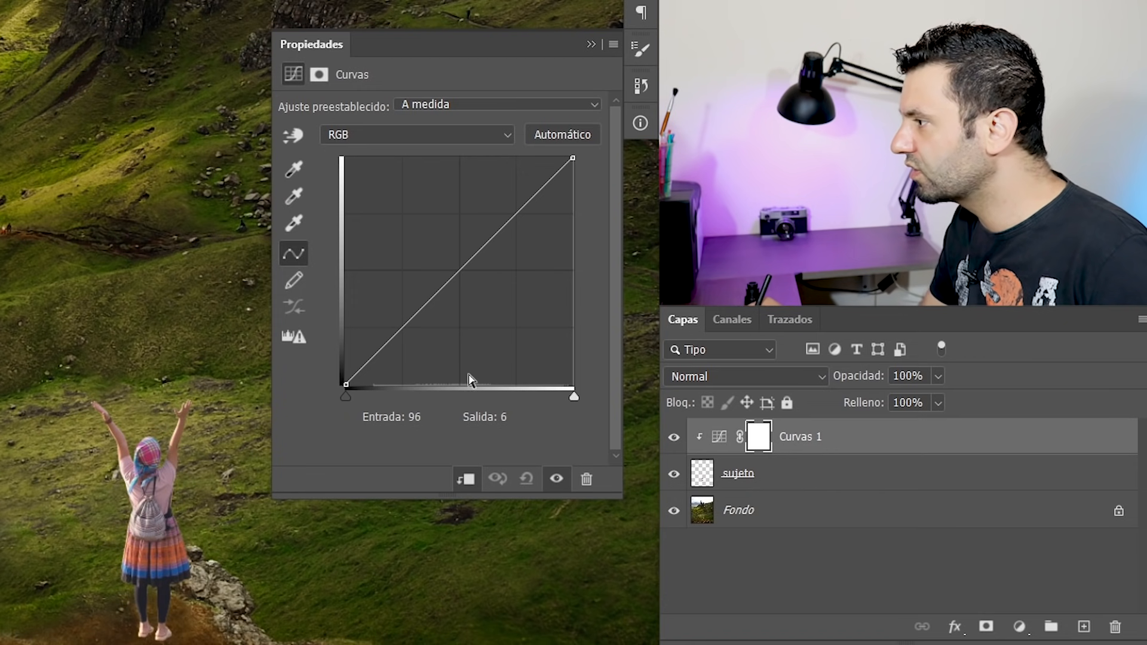
Refresh the histogram, darken the woman's shadows slightly on the RGB curve, and anchor the highlights at input 183, output 181
{"action": "left_click", "coordinate": [291, 337]}
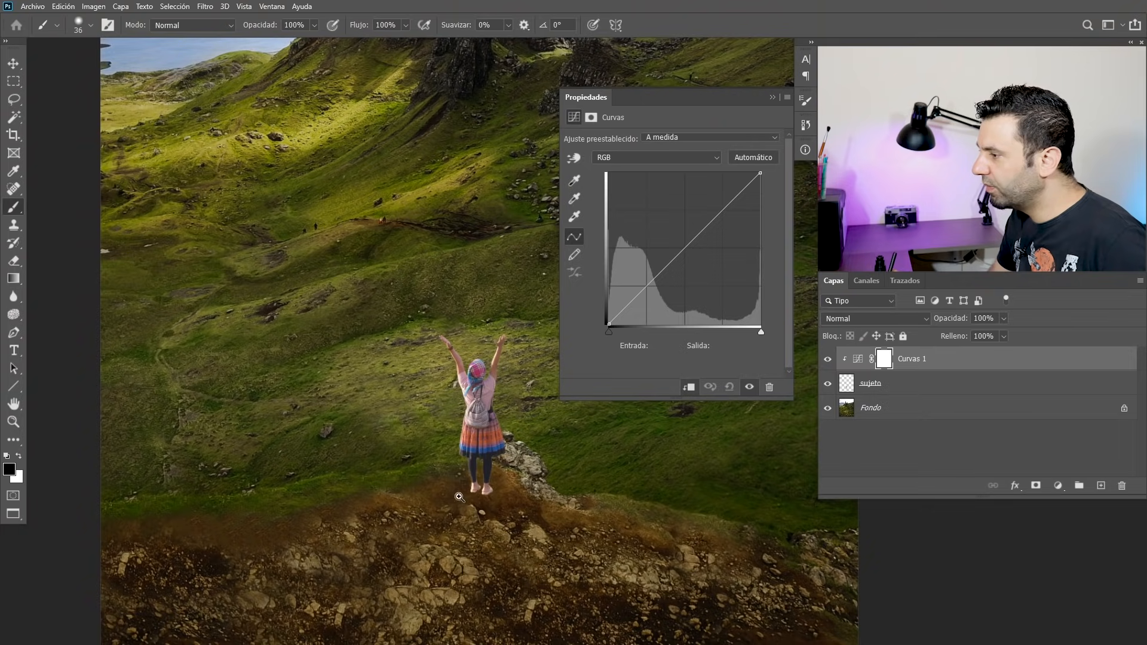
{"action": "left_click", "coordinate": [459, 497]}
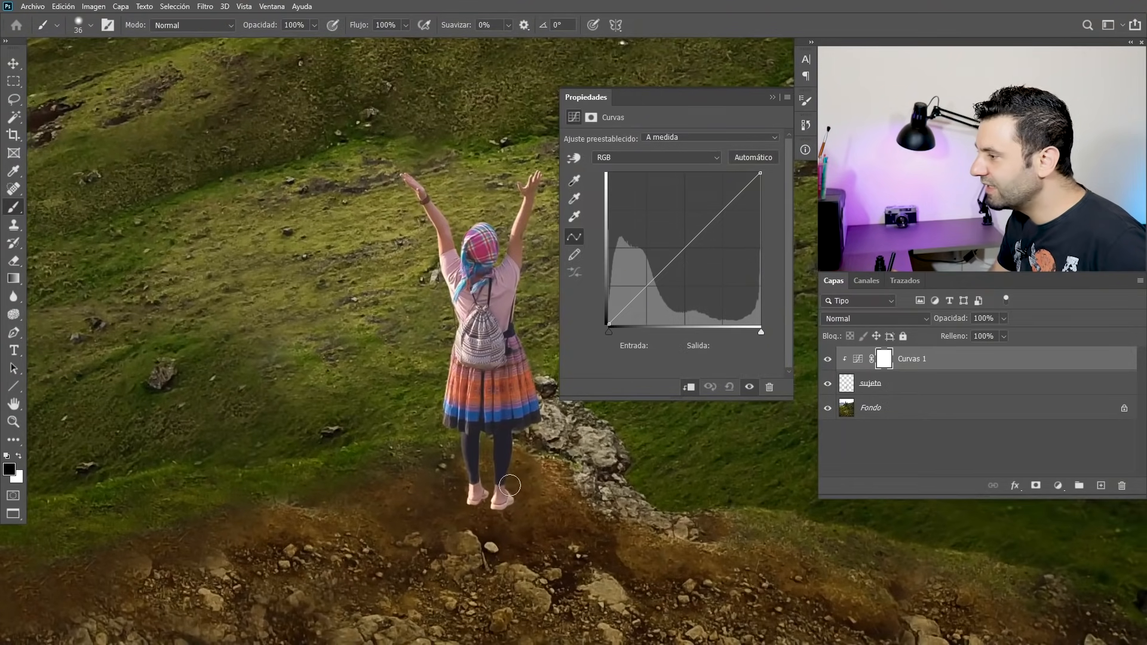
{"action": "left_click_drag", "start_coordinate": [521, 462], "coordinate": [466, 476]}
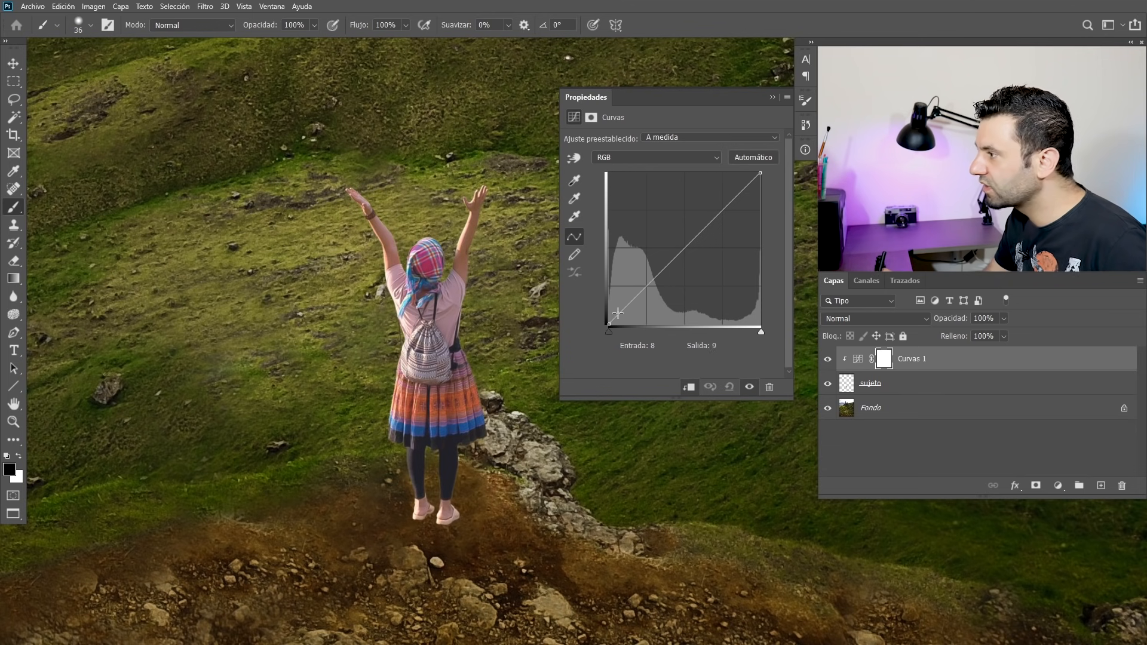
{"action": "left_click_drag", "start_coordinate": [628, 303], "coordinate": [630, 311]}
{"action": "left_click_drag", "start_coordinate": [721, 221], "coordinate": [718, 223]}
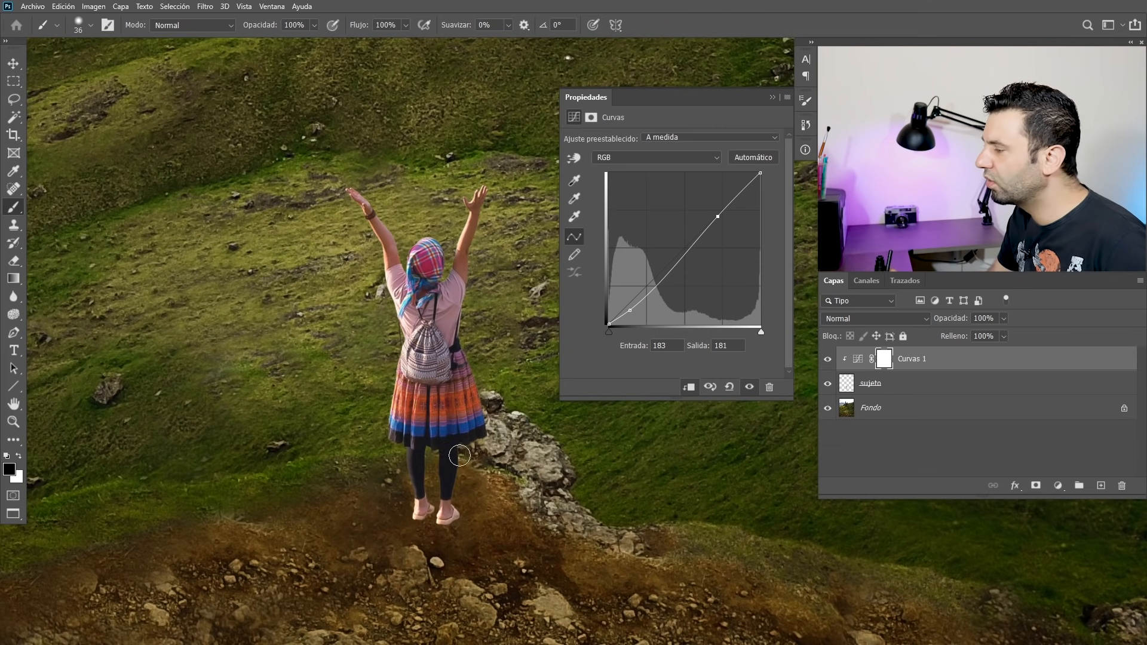
Select the Fondo layer, sample the landscape's dark shadow tones in the foreground colour picker, and cancel without changing the colour
{"action": "scroll", "coordinate": [459, 469], "scroll_direction": "down", "scroll_amount": 2}
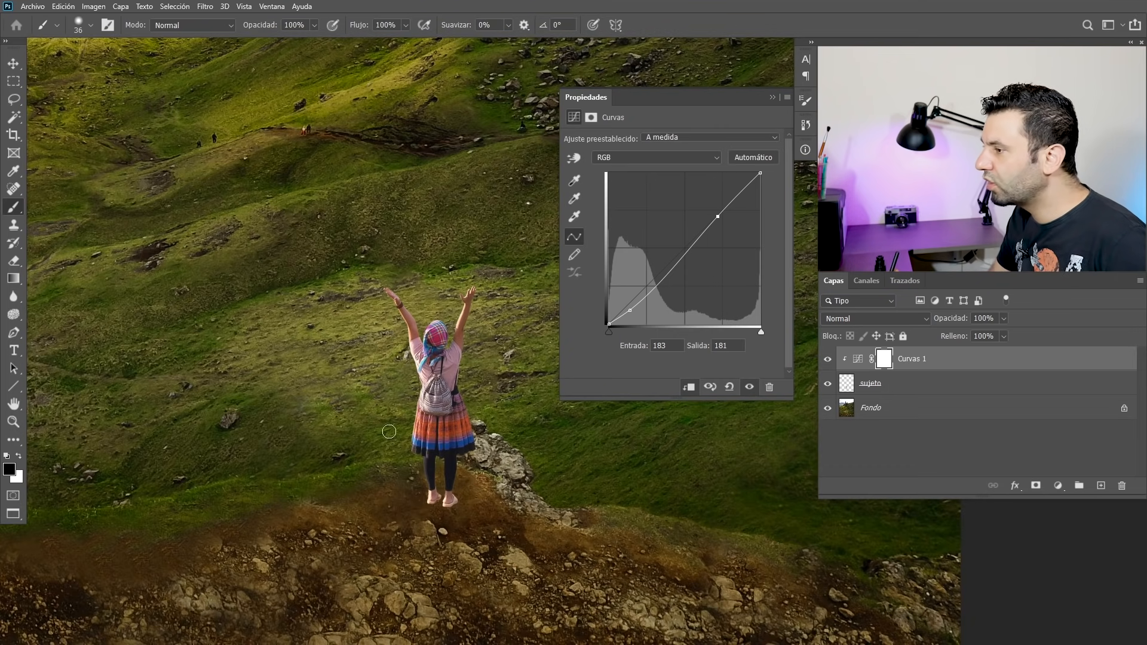
{"action": "scroll", "coordinate": [520, 469], "scroll_direction": "down", "scroll_amount": 5}
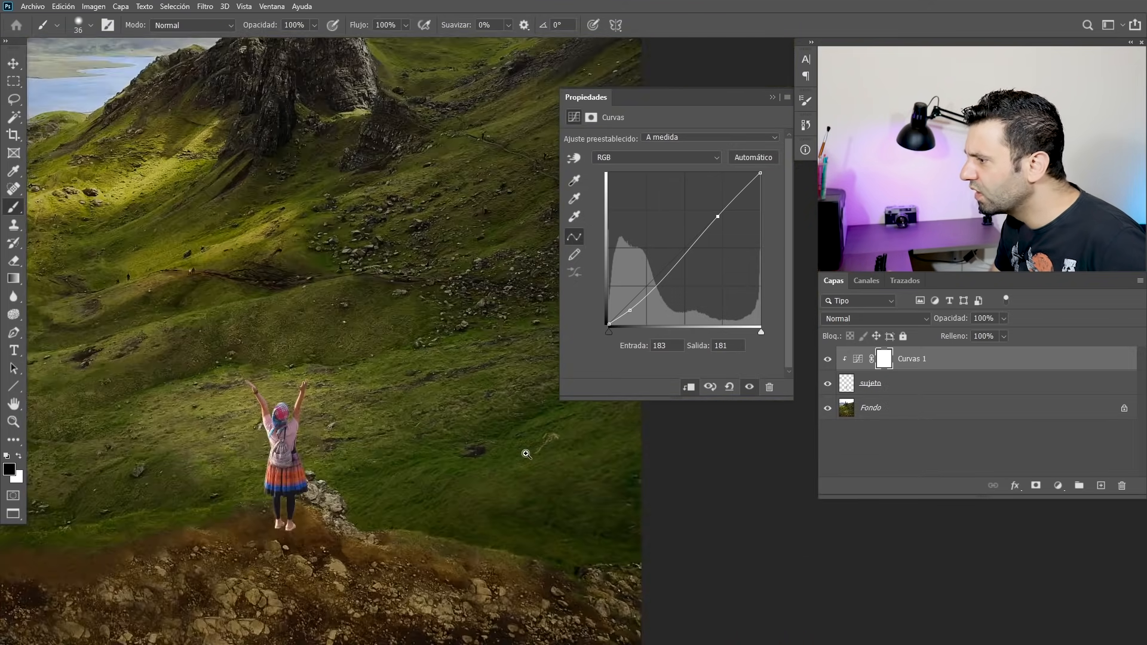
{"action": "scroll", "coordinate": [524, 456], "scroll_direction": "up", "scroll_amount": 5}
{"action": "scroll", "coordinate": [550, 458], "scroll_direction": "down", "scroll_amount": 4}
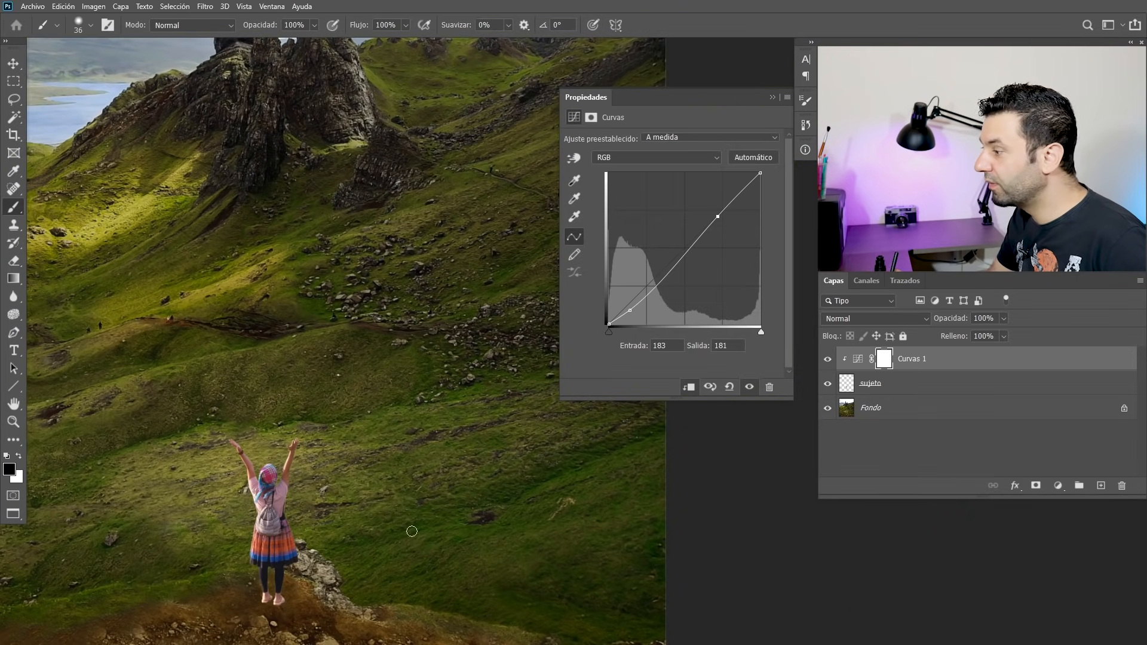
{"action": "left_click", "coordinate": [880, 411]}
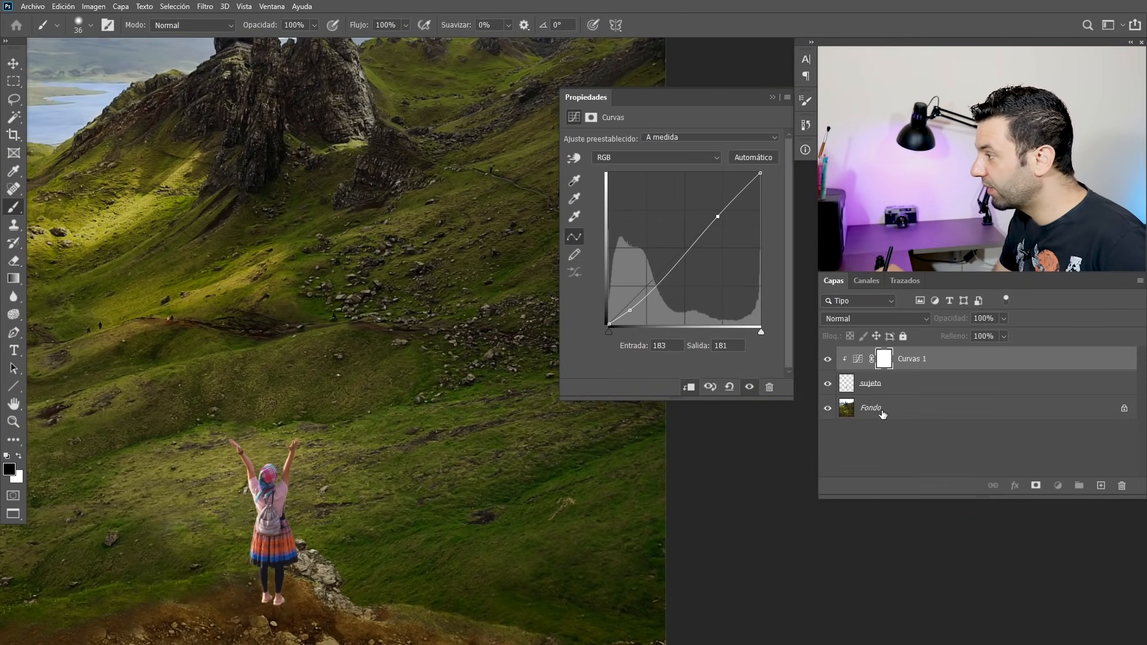
{"action": "left_click", "coordinate": [10, 470]}
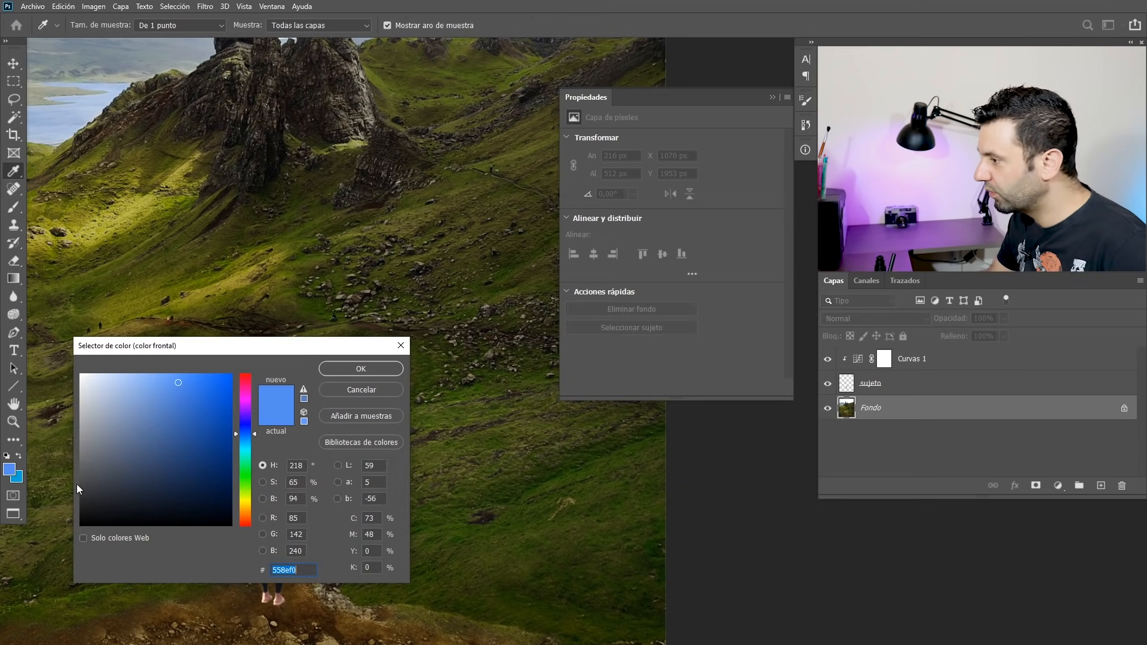
{"action": "left_click", "coordinate": [490, 513]}
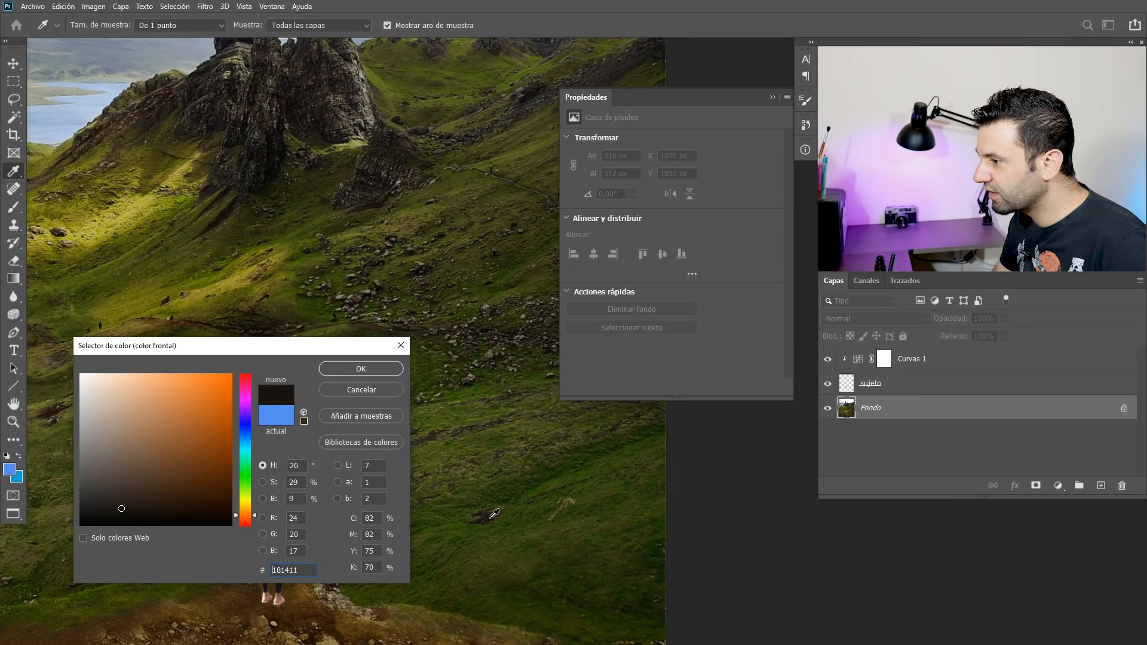
{"action": "left_click", "coordinate": [501, 513]}
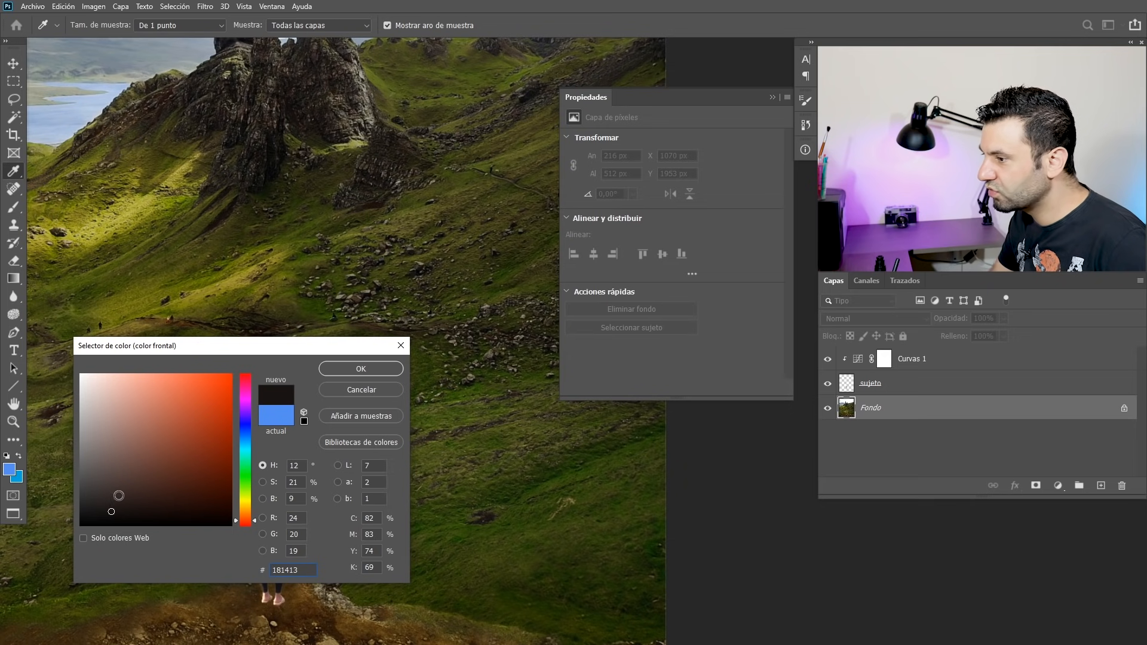
{"action": "key", "text": "Escape"}
{"action": "key", "text": "b"}
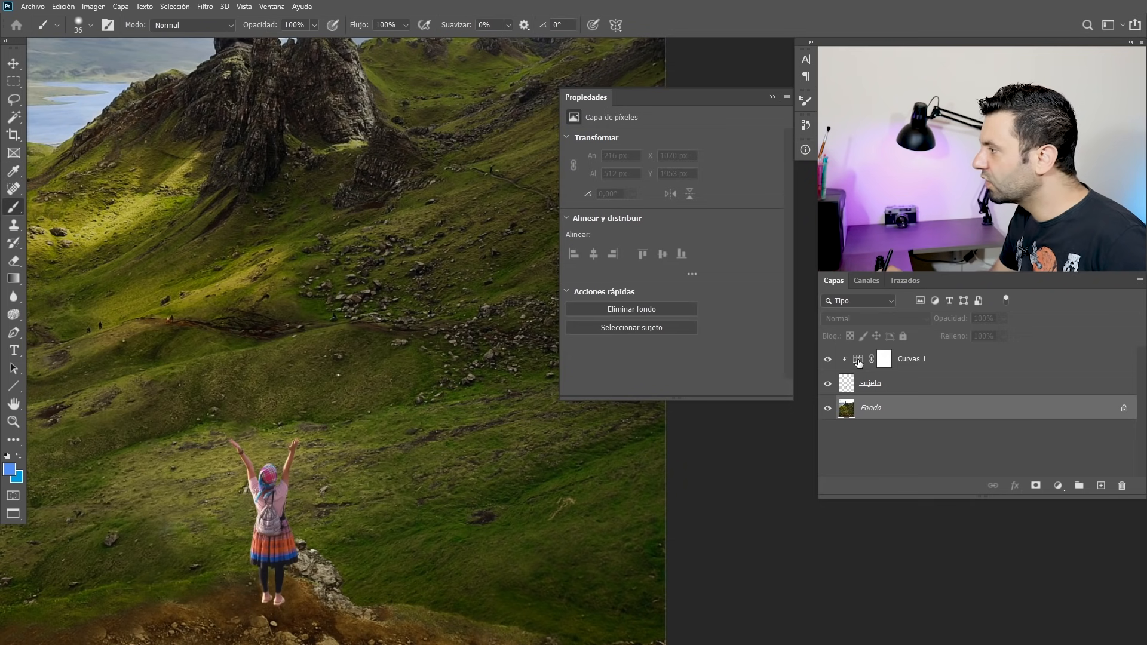
On the woman's Curves adjustment, anchor the Red curve at input 87, output 84, and raise its black endpoint to output 23
{"action": "left_click", "coordinate": [860, 359]}
{"action": "left_click_drag", "start_coordinate": [256, 603], "coordinate": [317, 486]}
{"action": "left_click_drag", "start_coordinate": [488, 477], "coordinate": [364, 488]}
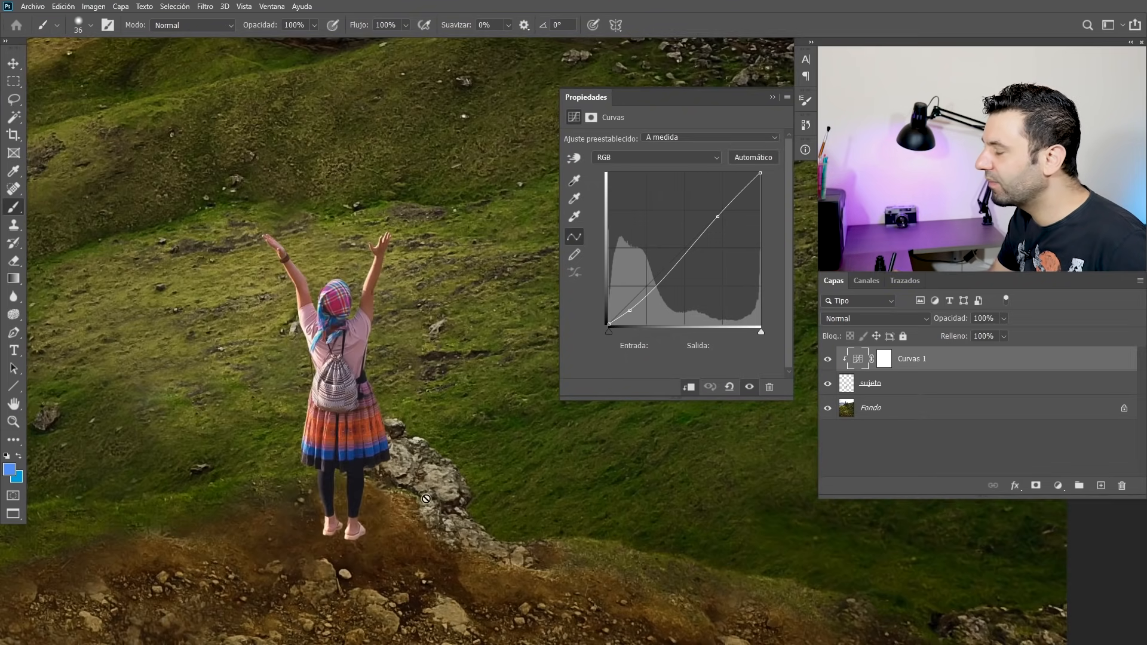
{"action": "left_click", "coordinate": [643, 155]}
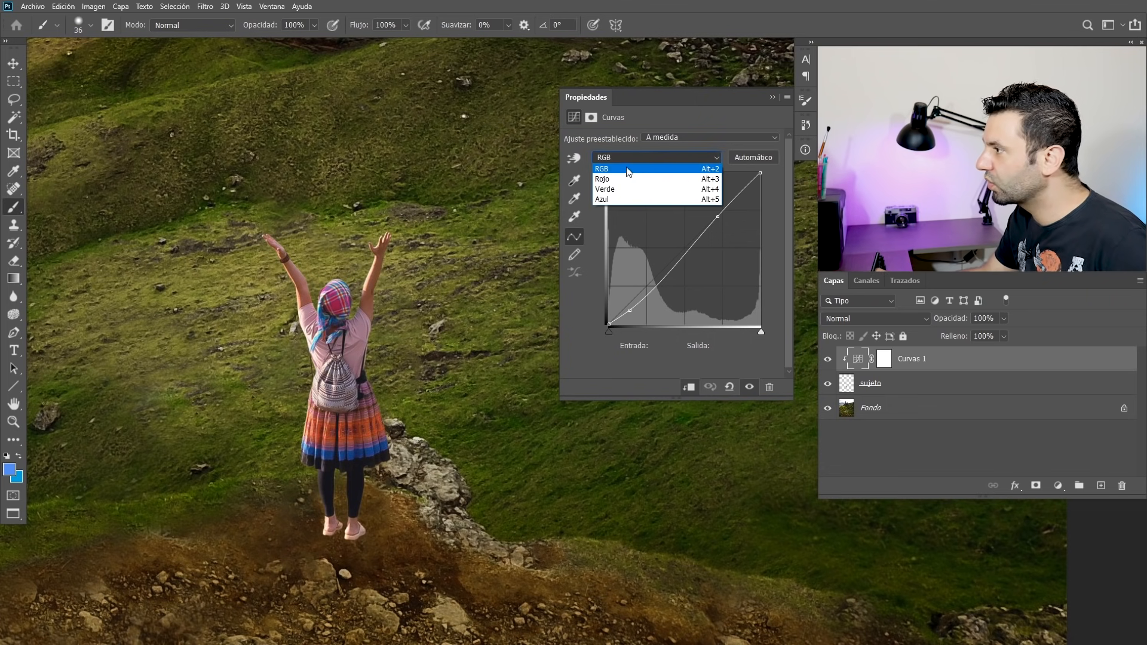
{"action": "left_click", "coordinate": [620, 179]}
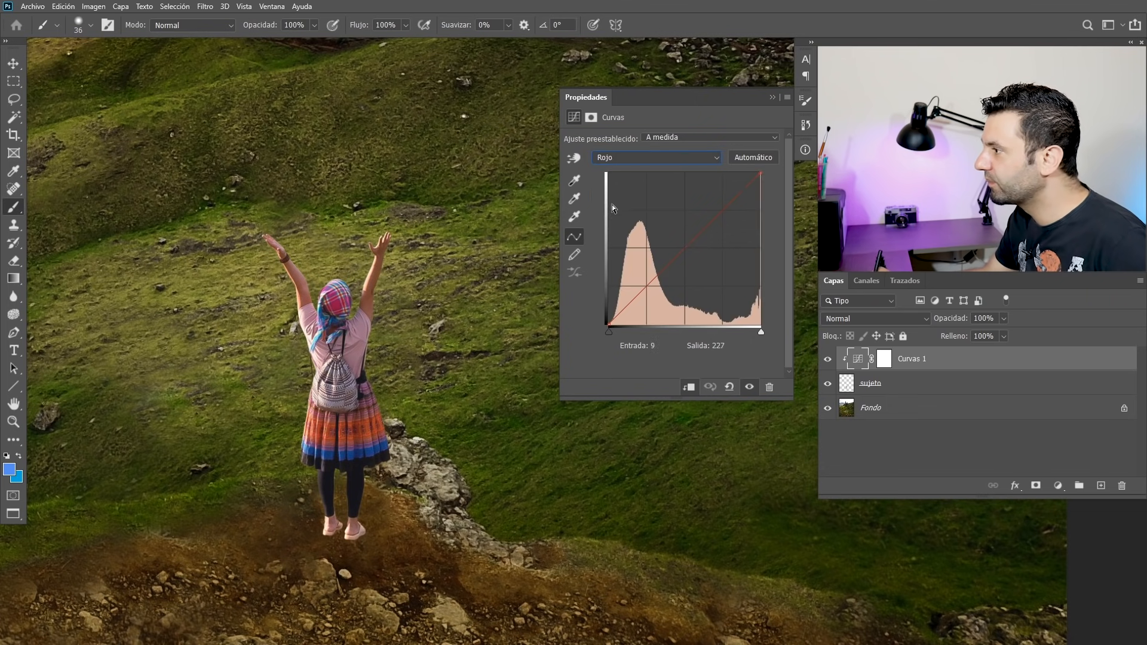
{"action": "left_click", "coordinate": [660, 271]}
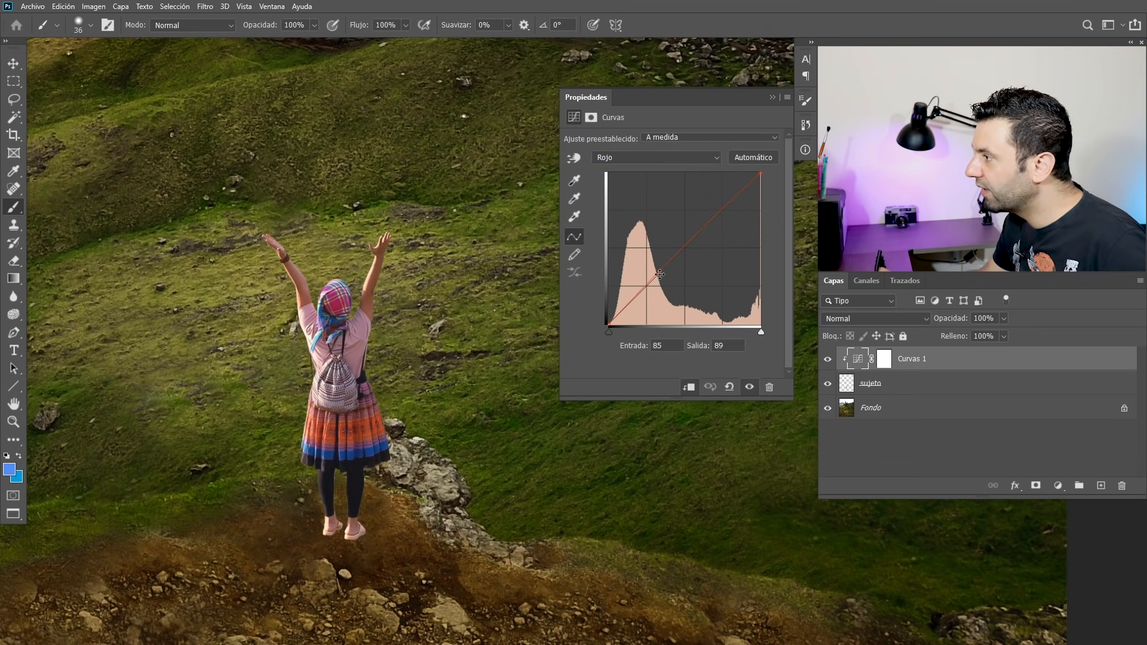
{"action": "left_click_drag", "start_coordinate": [659, 272], "coordinate": [660, 275]}
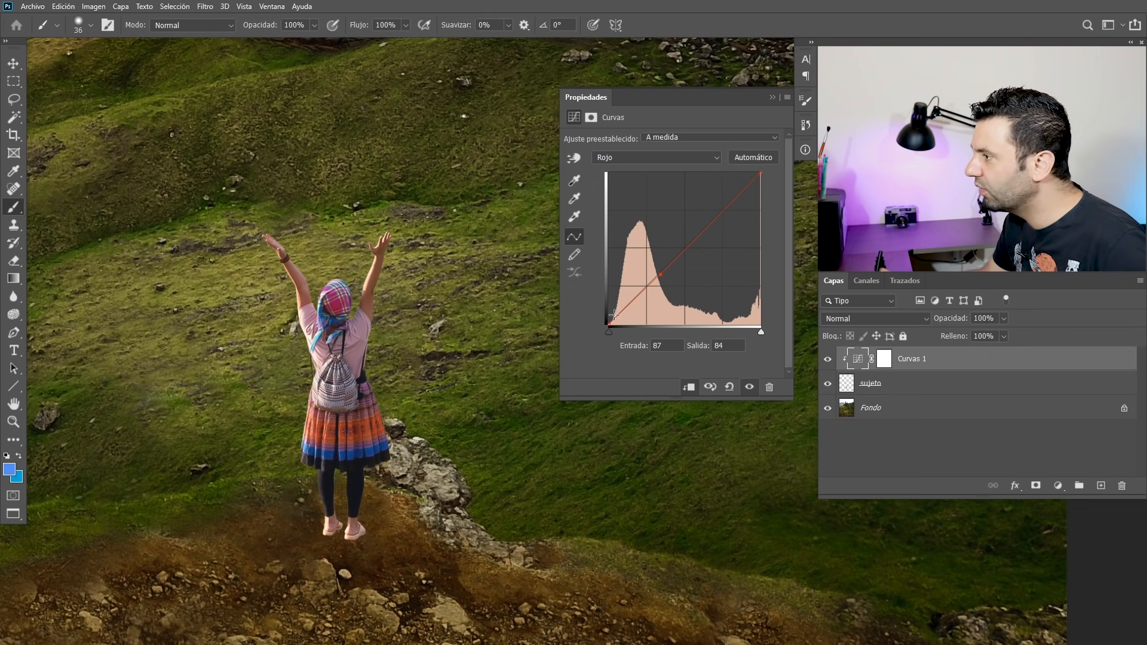
{"action": "left_click_drag", "start_coordinate": [608, 323], "coordinate": [605, 309]}
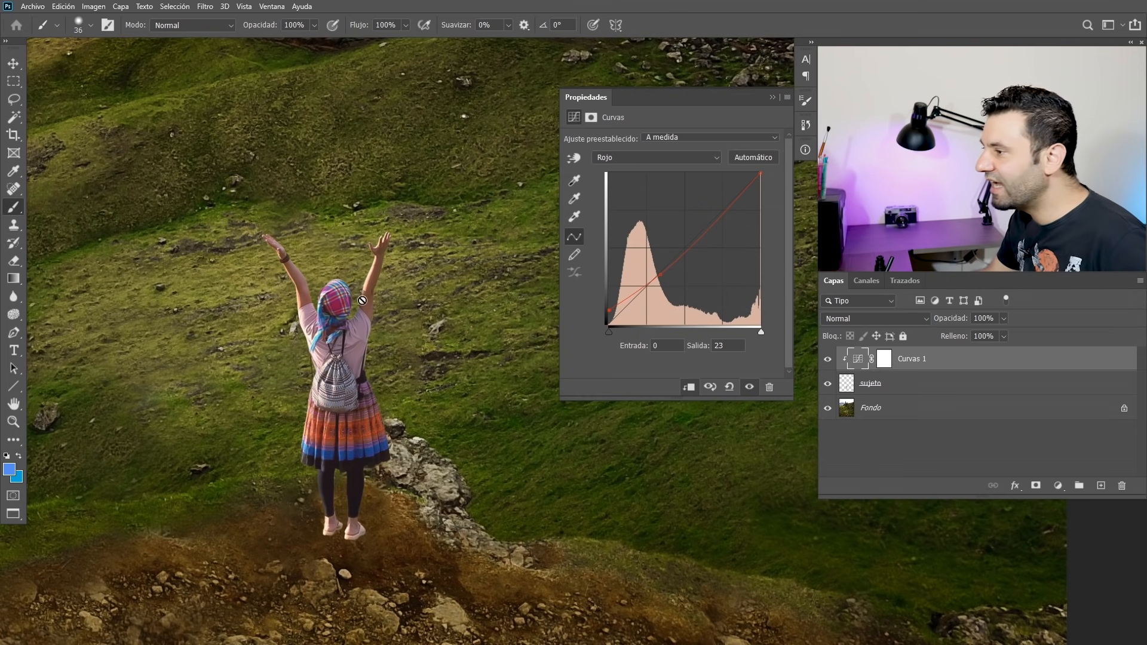
On the woman's Curves adjustment, pull down the Blue midtones around input 102, output 89, and fine-tune the point
{"action": "left_click_drag", "start_coordinate": [392, 422], "coordinate": [362, 393]}
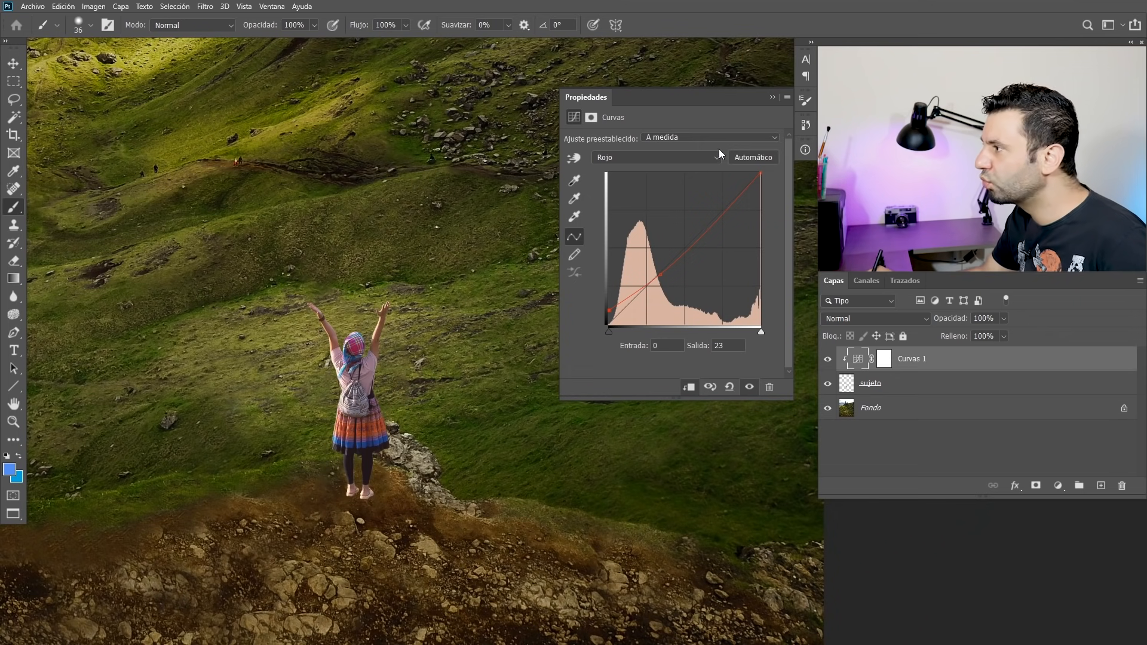
{"action": "left_click", "coordinate": [639, 158]}
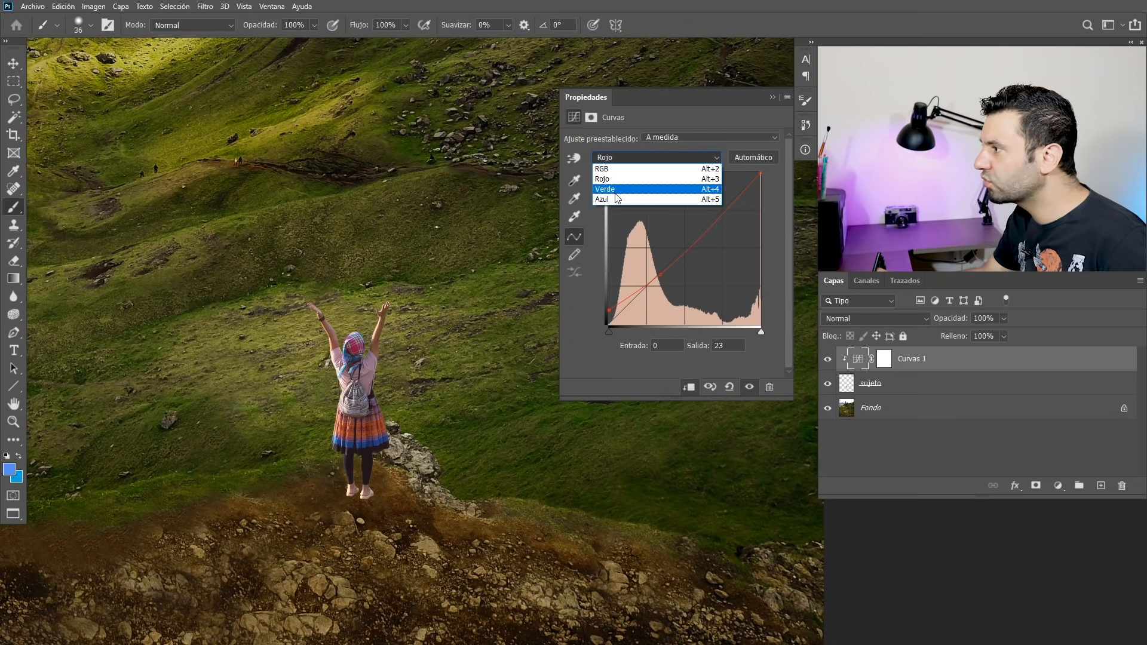
{"action": "left_click", "coordinate": [618, 198]}
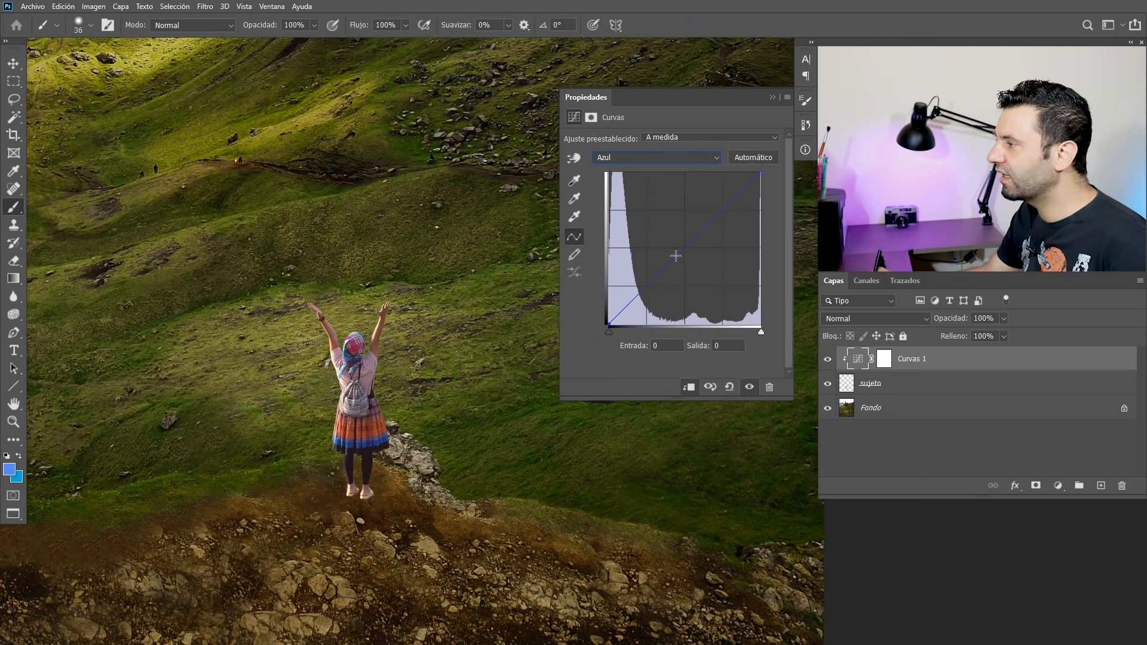
{"action": "left_click_drag", "start_coordinate": [679, 254], "coordinate": [670, 273]}
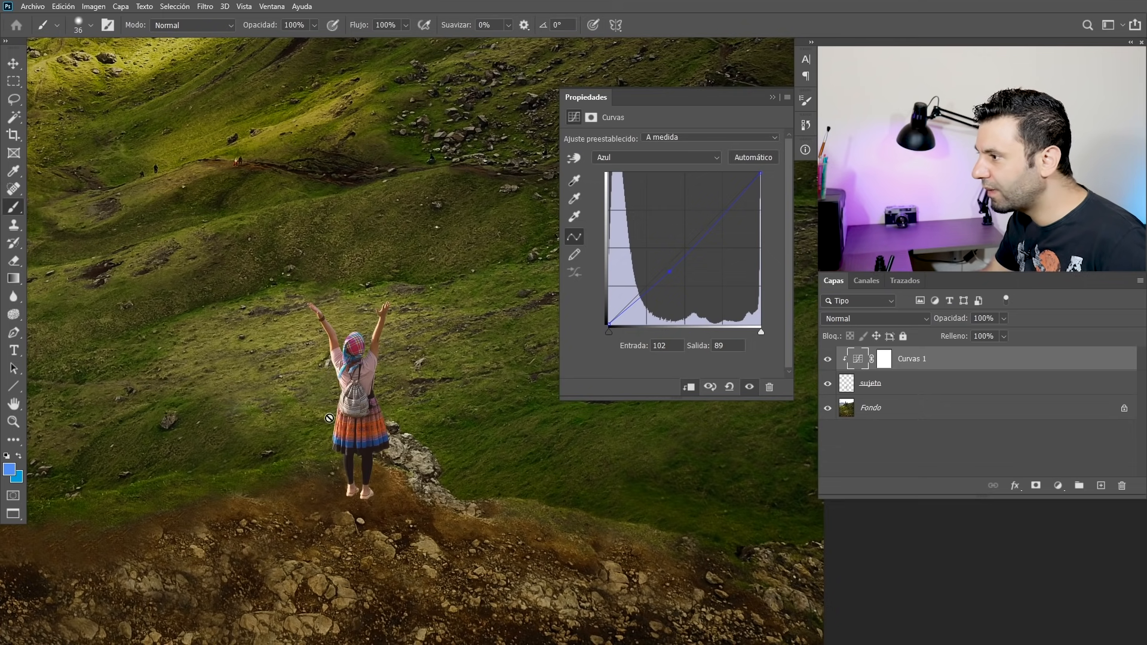
{"action": "left_click_drag", "start_coordinate": [669, 269], "coordinate": [685, 263]}
Add a new layer directly above Fondo and brush a shadow beneath the woman's feet in a dark brown sampled from the ground
{"action": "left_click", "coordinate": [906, 407]}
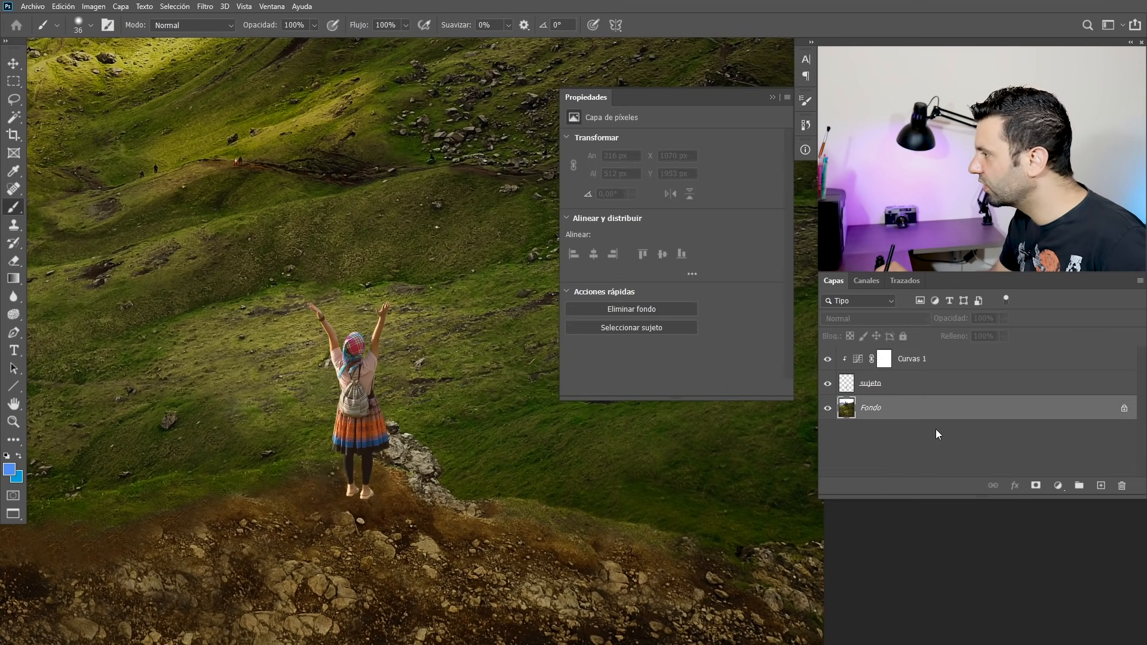
{"action": "left_click", "coordinate": [1101, 485]}
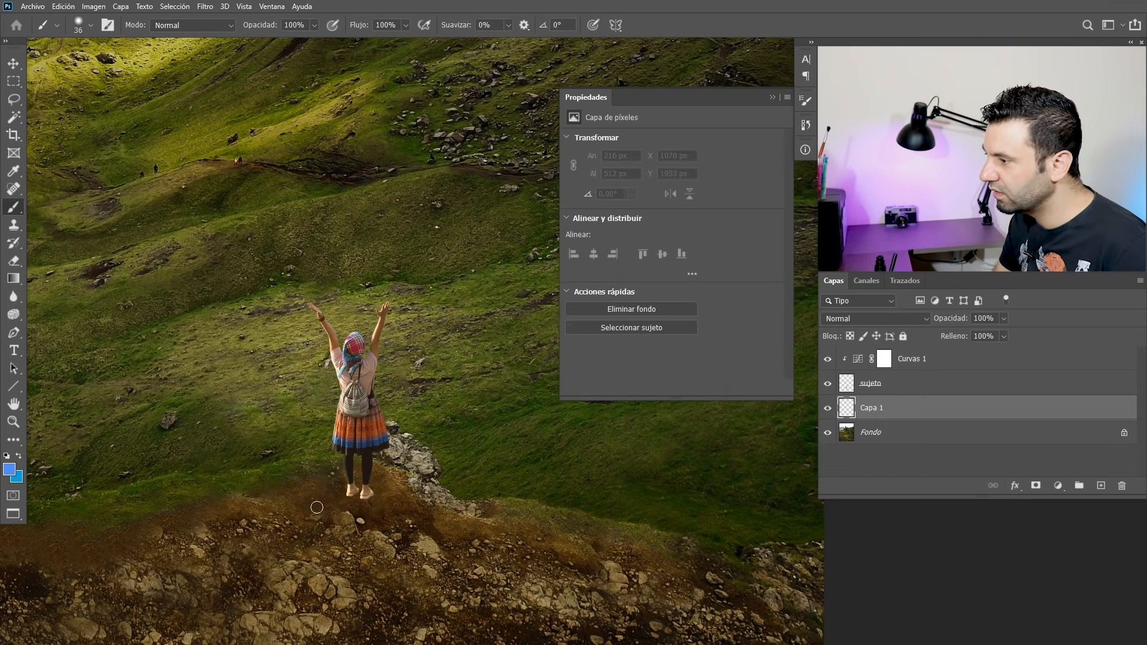
{"action": "left_click", "coordinate": [351, 499]}
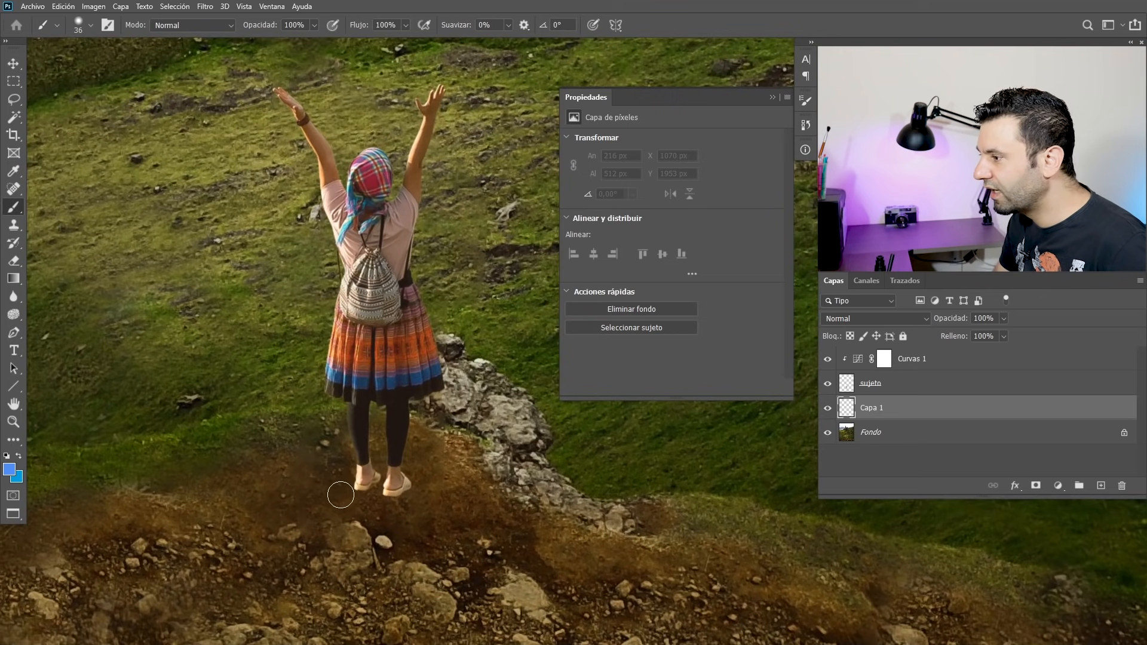
{"action": "left_click", "coordinate": [6, 457]}
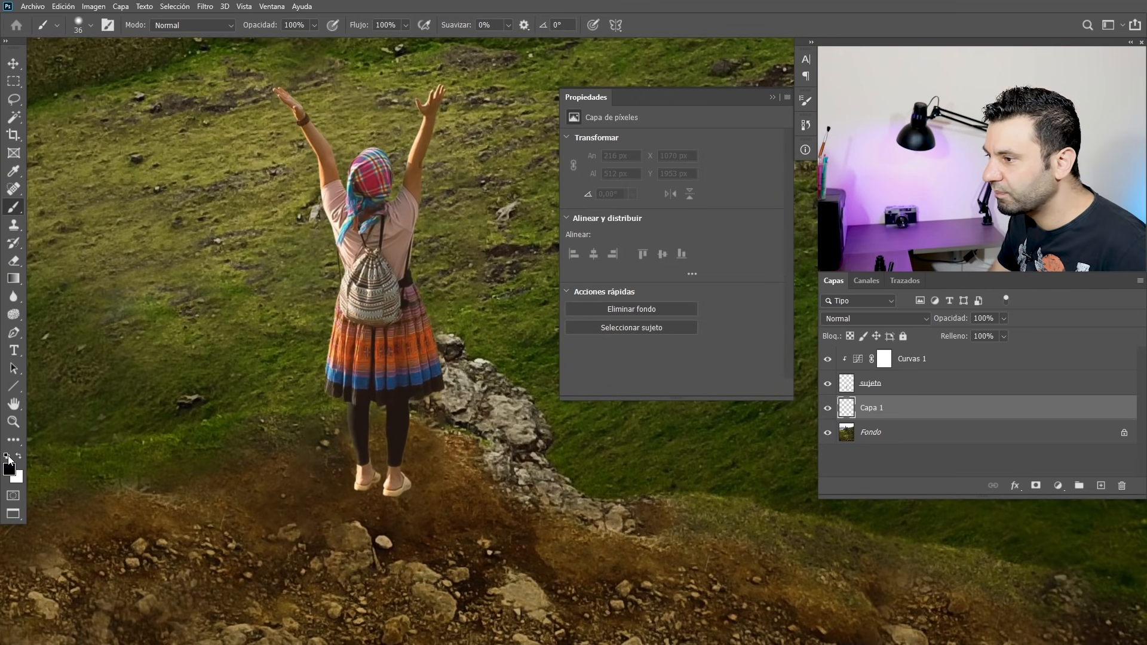
{"action": "mouse_move", "coordinate": [522, 550]}
{"action": "left_mouse_down"}
{"action": "mouse_move", "coordinate": [530, 559]}
{"action": "mouse_move", "coordinate": [483, 565]}
{"action": "mouse_move", "coordinate": [489, 547]}
{"action": "left_mouse_up"}
{"action": "mouse_move", "coordinate": [335, 485]}
{"action": "left_mouse_down"}
{"action": "mouse_move", "coordinate": [427, 494]}
{"action": "mouse_move", "coordinate": [349, 489]}
{"action": "mouse_move", "coordinate": [400, 496]}
{"action": "mouse_move", "coordinate": [364, 506]}
{"action": "left_mouse_up"}
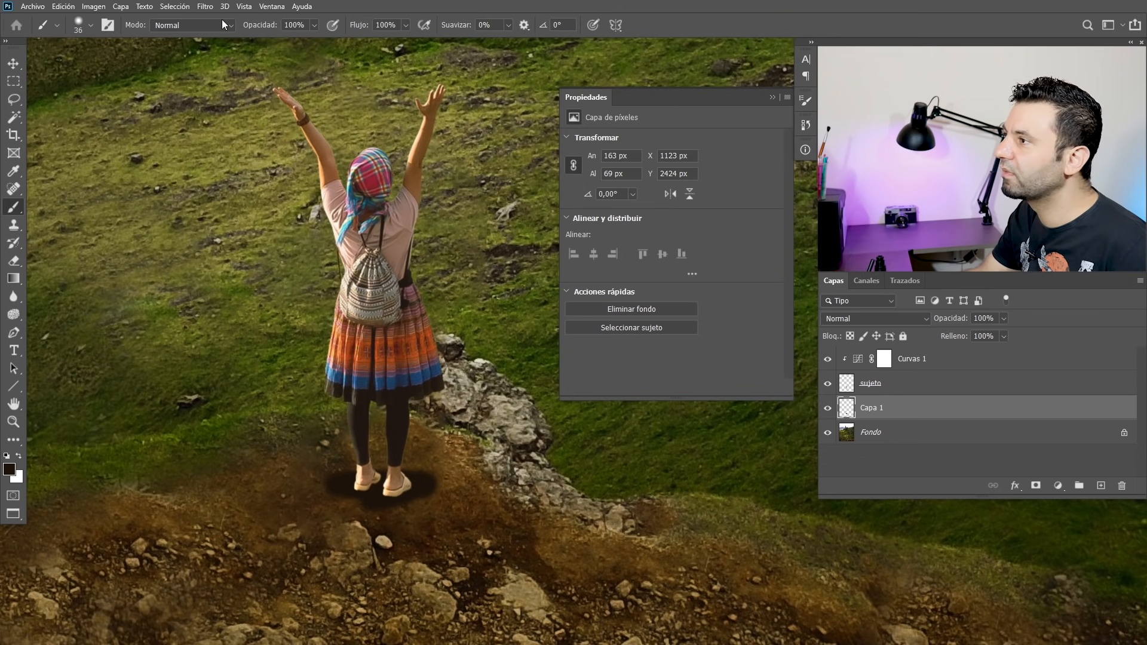
Apply a Motion Blur with angle 0° and distance 50 pixels to the foot shadow layer, and reduce the layer's opacity
{"action": "left_click", "coordinate": [201, 8]}
{"action": "mouse_move", "coordinate": [246, 144]}
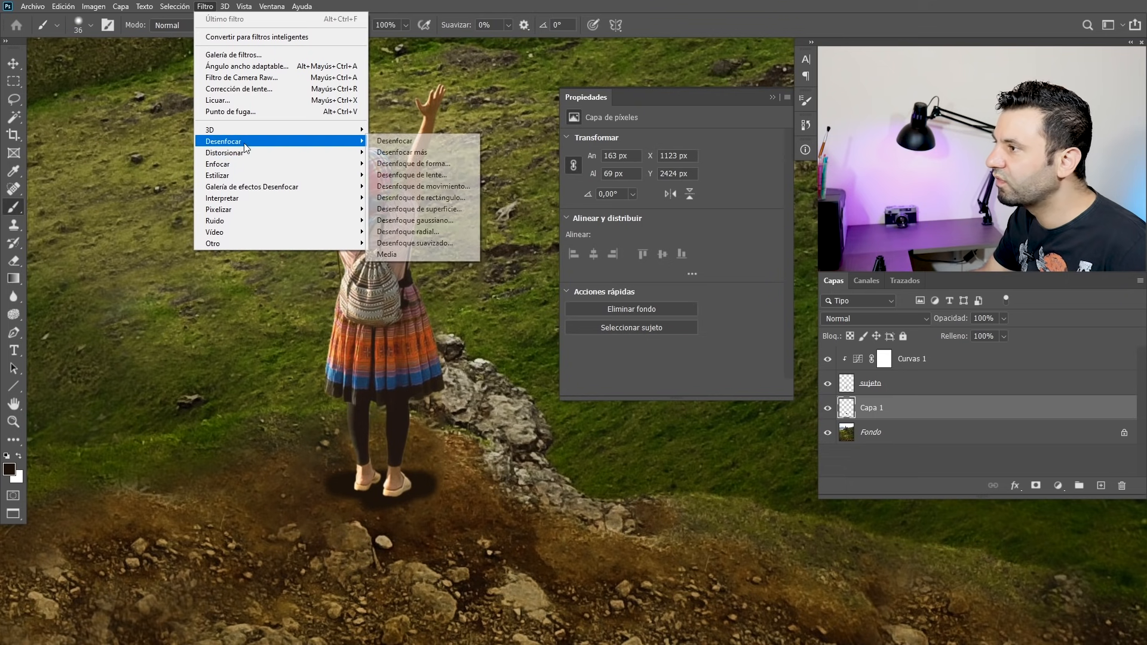
{"action": "left_click", "coordinate": [435, 189]}
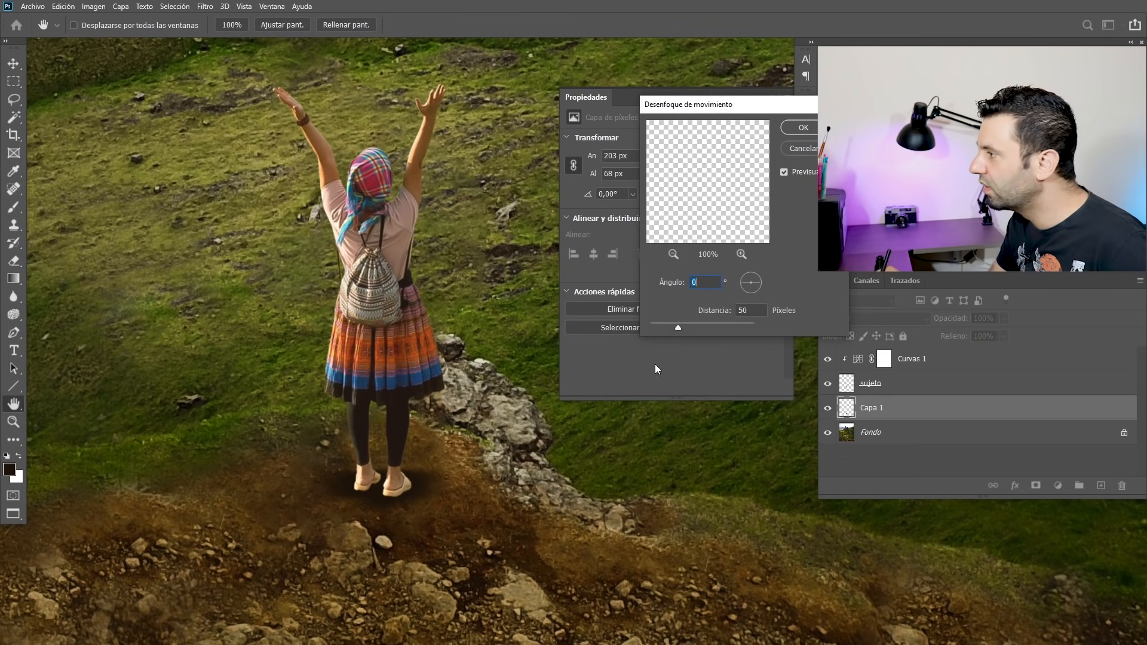
{"action": "left_click", "coordinate": [803, 128]}
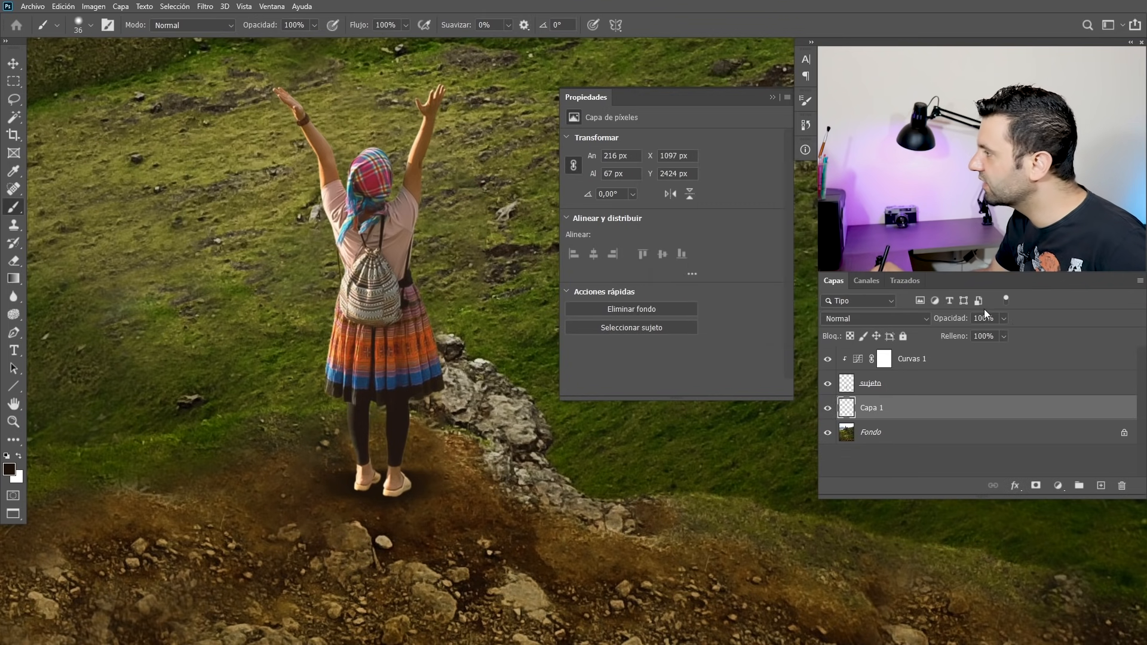
{"action": "left_click_drag", "start_coordinate": [958, 321], "coordinate": [939, 321]}
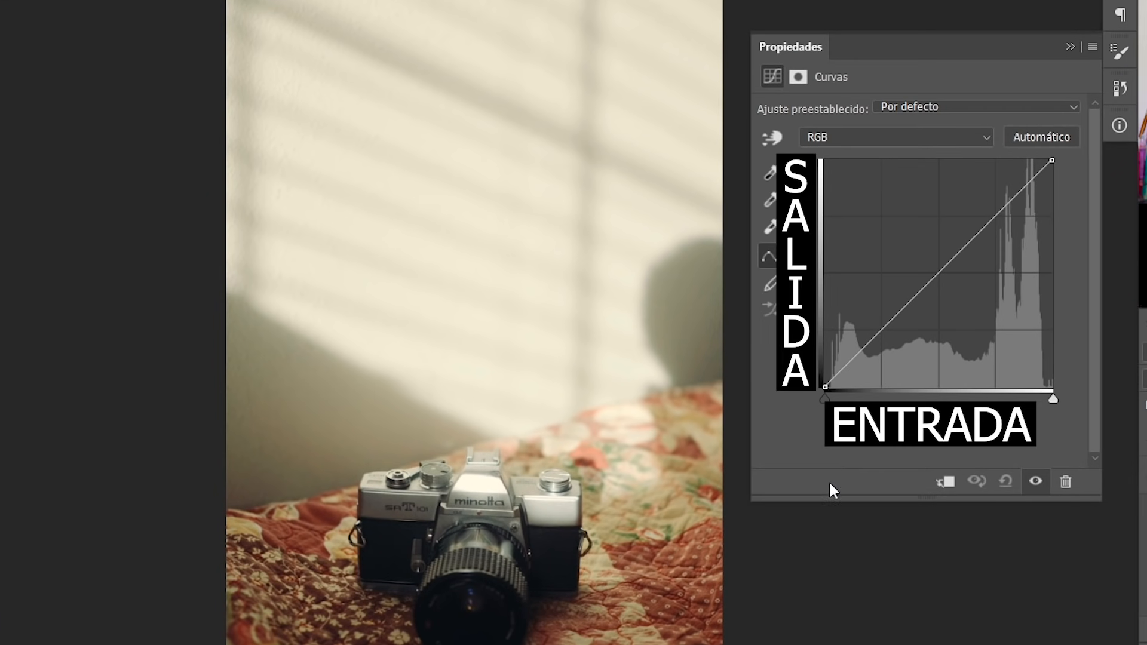
Add a midpoint at input 128, output 128 on the camera photo's RGB curve, and check the input values of both endpoints
{"action": "left_click", "coordinate": [939, 271]}
{"action": "left_click_drag", "start_coordinate": [939, 271], "coordinate": [939, 273]}
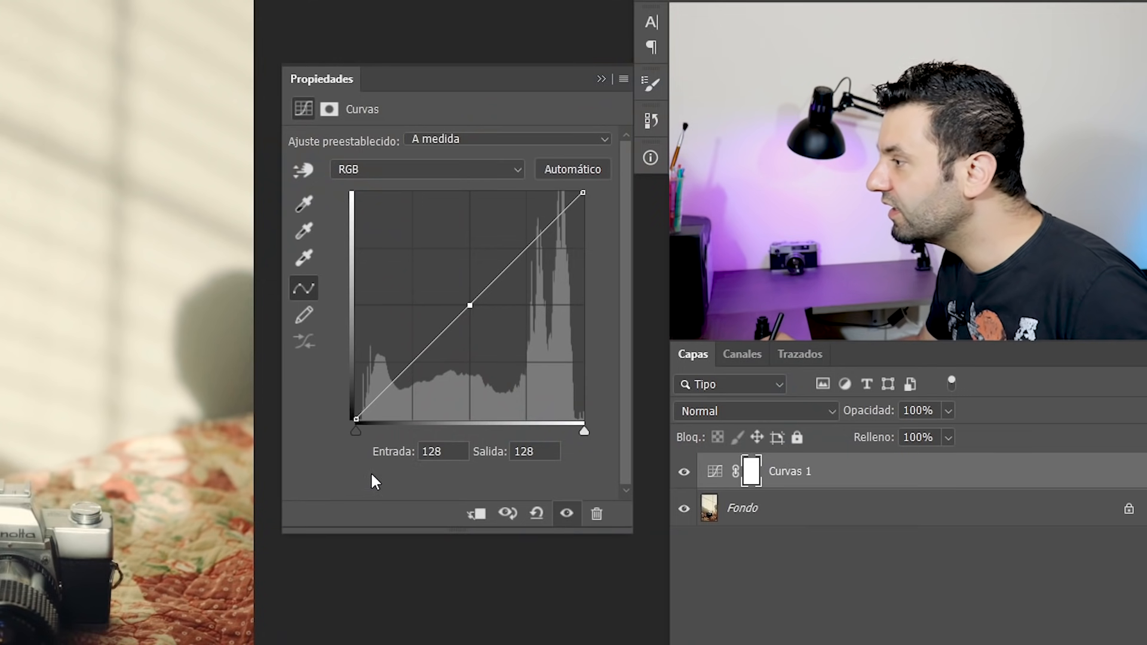
{"action": "left_click", "coordinate": [355, 414]}
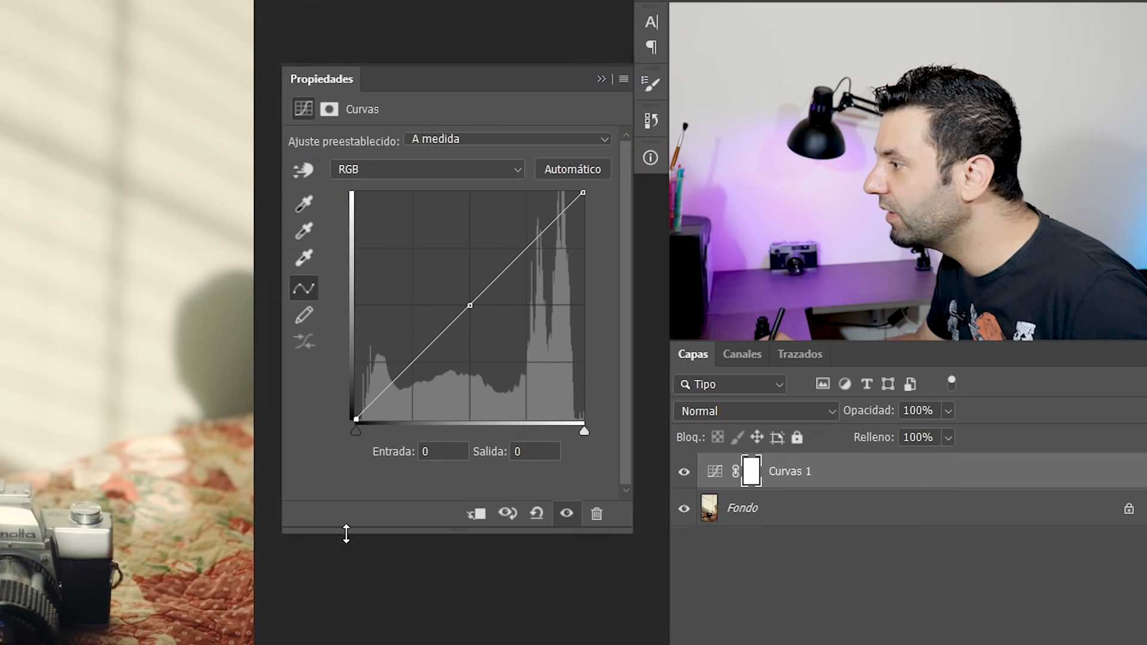
{"action": "left_click", "coordinate": [415, 451]}
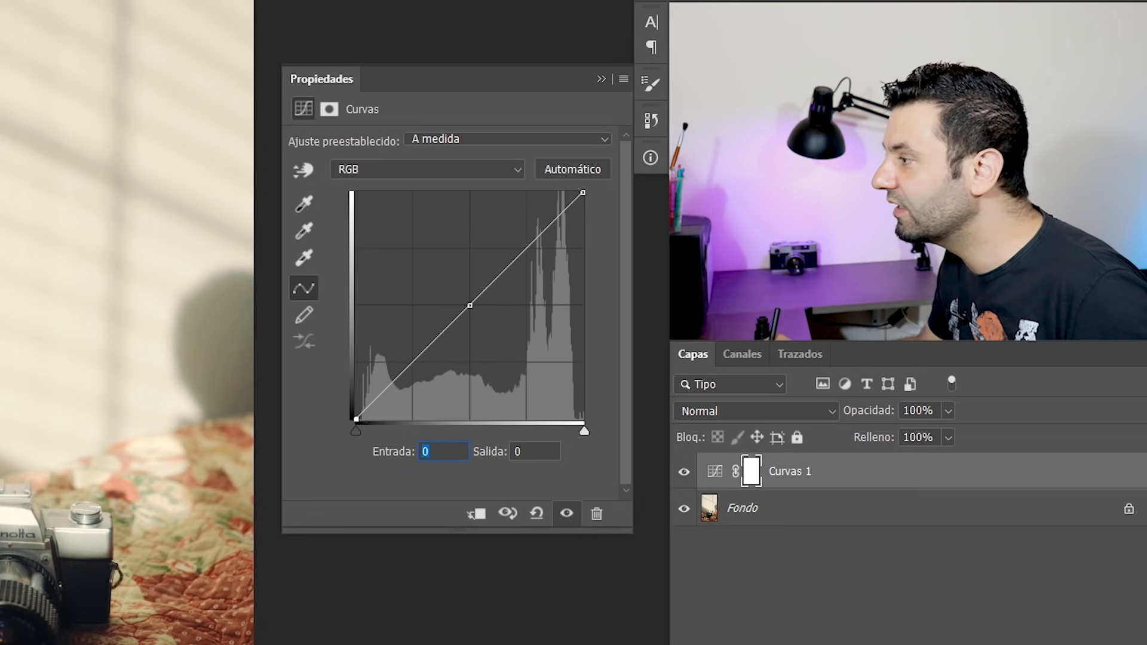
{"action": "left_click", "coordinate": [582, 192]}
{"action": "left_click", "coordinate": [444, 449]}
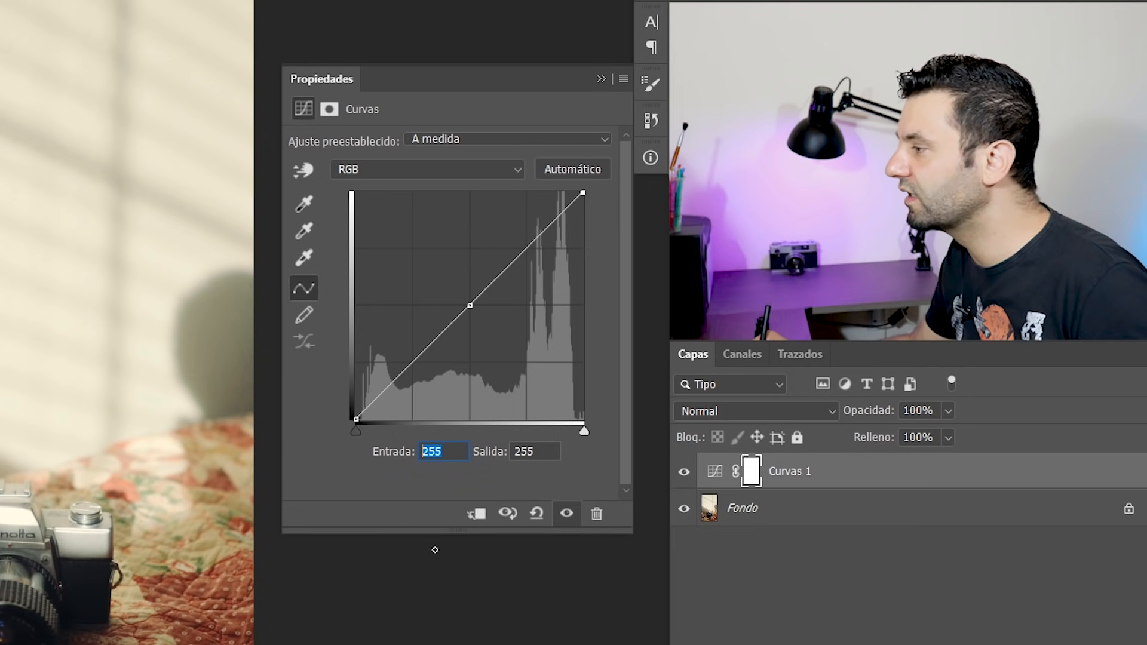
Select the RGB curve's midpoint and raise it to input 130, output 169 to brighten the camera photo's midtones
{"action": "left_click", "coordinate": [471, 304]}
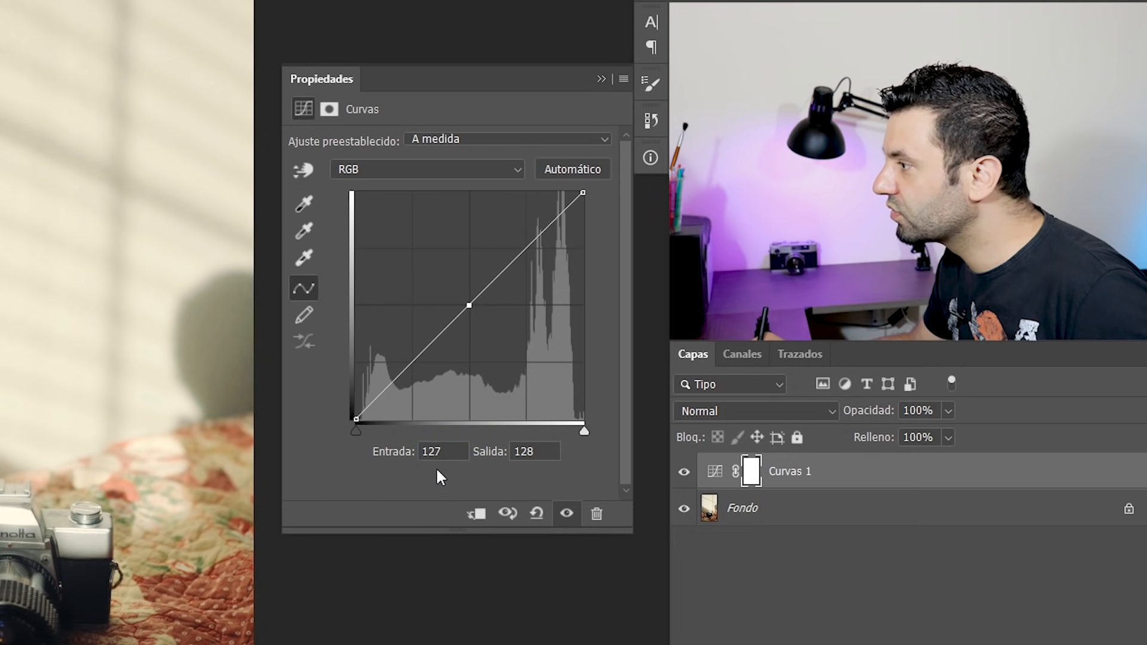
{"action": "key", "text": "Right"}
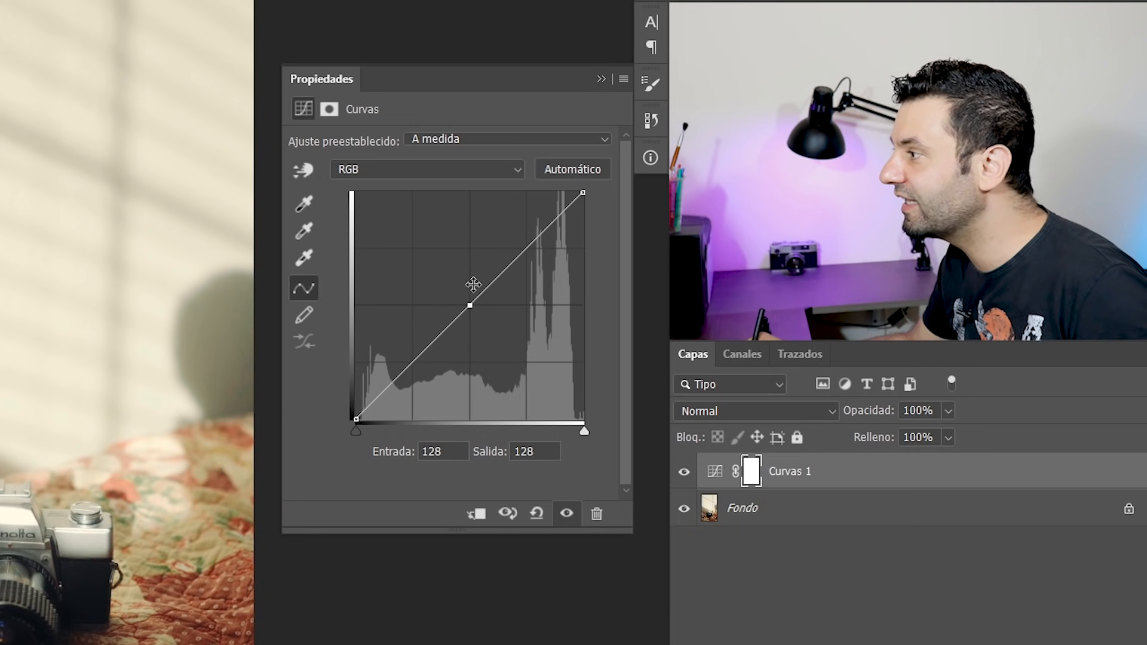
{"action": "left_click_drag", "start_coordinate": [466, 306], "coordinate": [468, 273]}
{"action": "double_click", "coordinate": [432, 451]}
{"action": "type", "text": "128"}
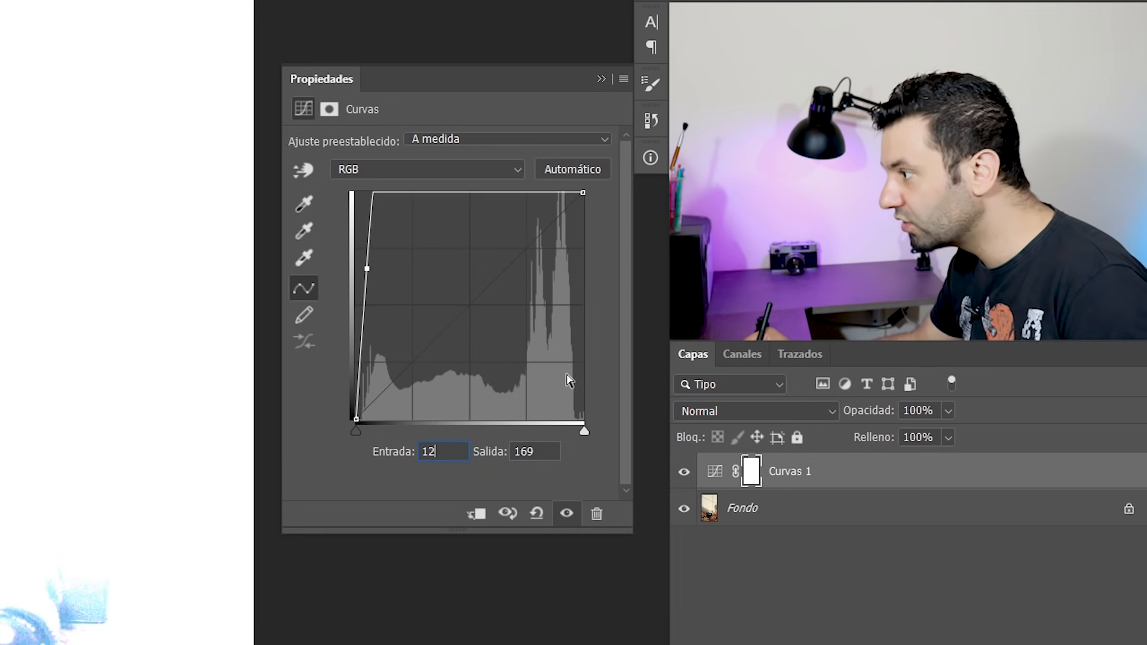
{"action": "double_click", "coordinate": [526, 452]}
{"action": "type", "text": "180"}
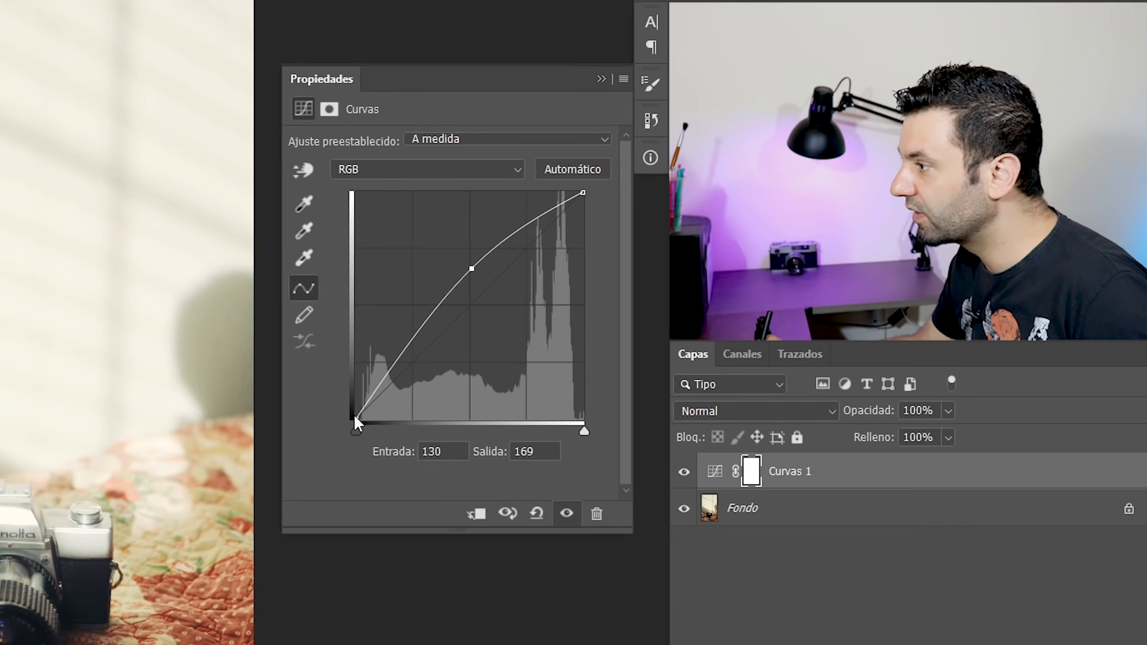
Try a black endpoint output of 50 and a white endpoint output of 100 on the RGB curve, and reset the adjustment
{"action": "left_click", "coordinate": [607, 322]}
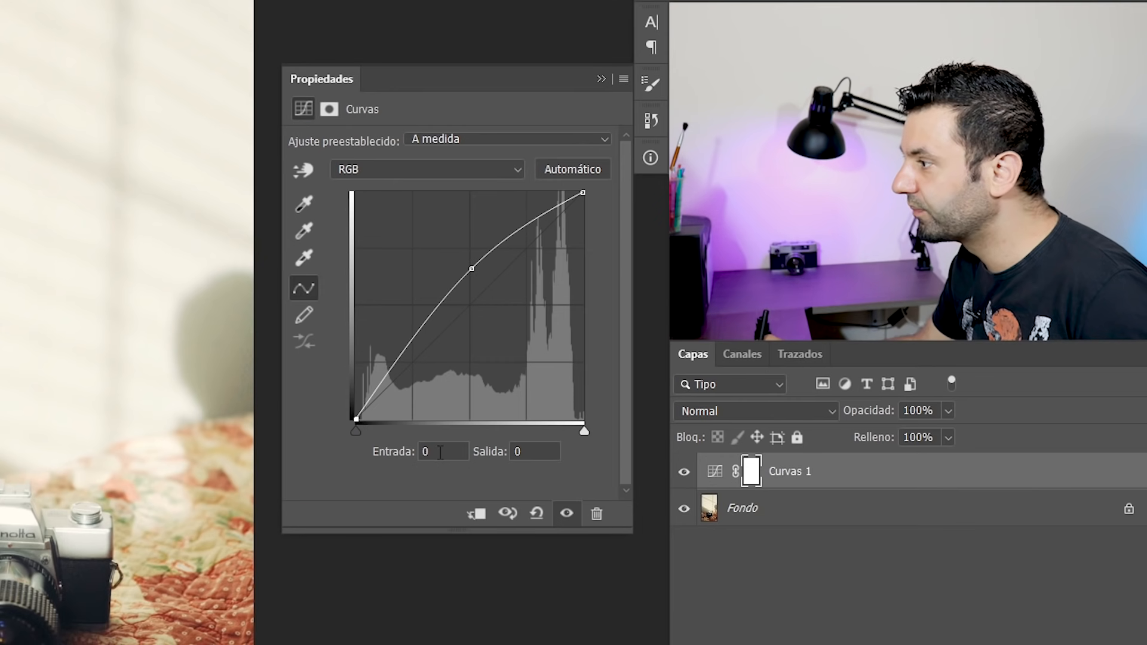
{"action": "left_click", "coordinate": [440, 452]}
{"action": "left_click", "coordinate": [532, 446]}
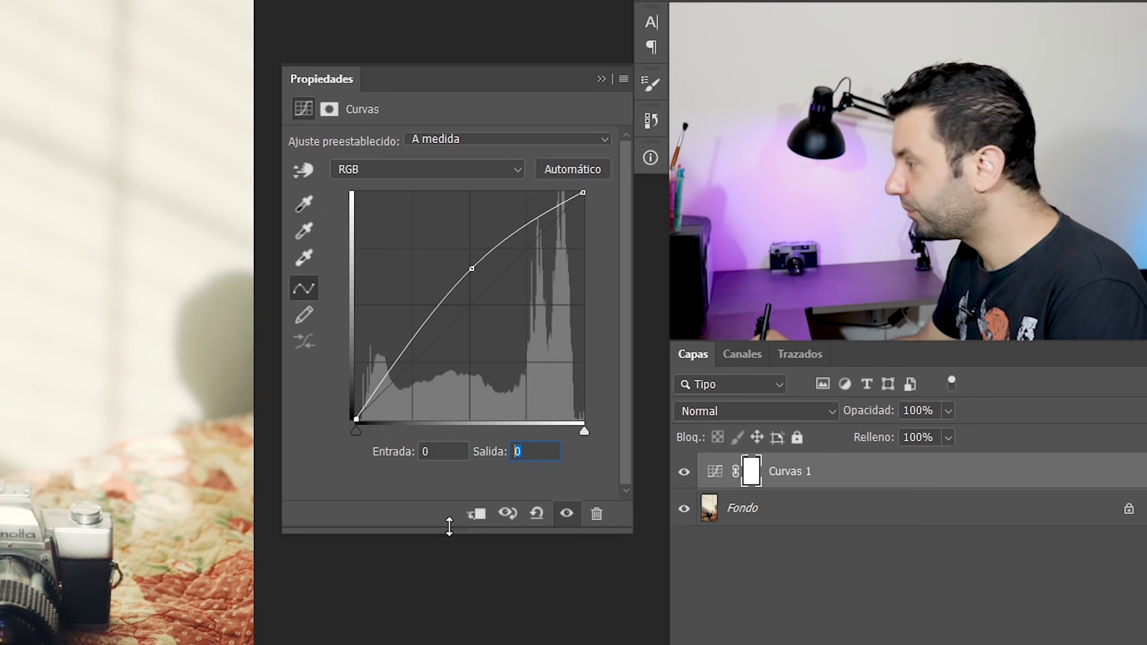
{"action": "type", "text": "50"}
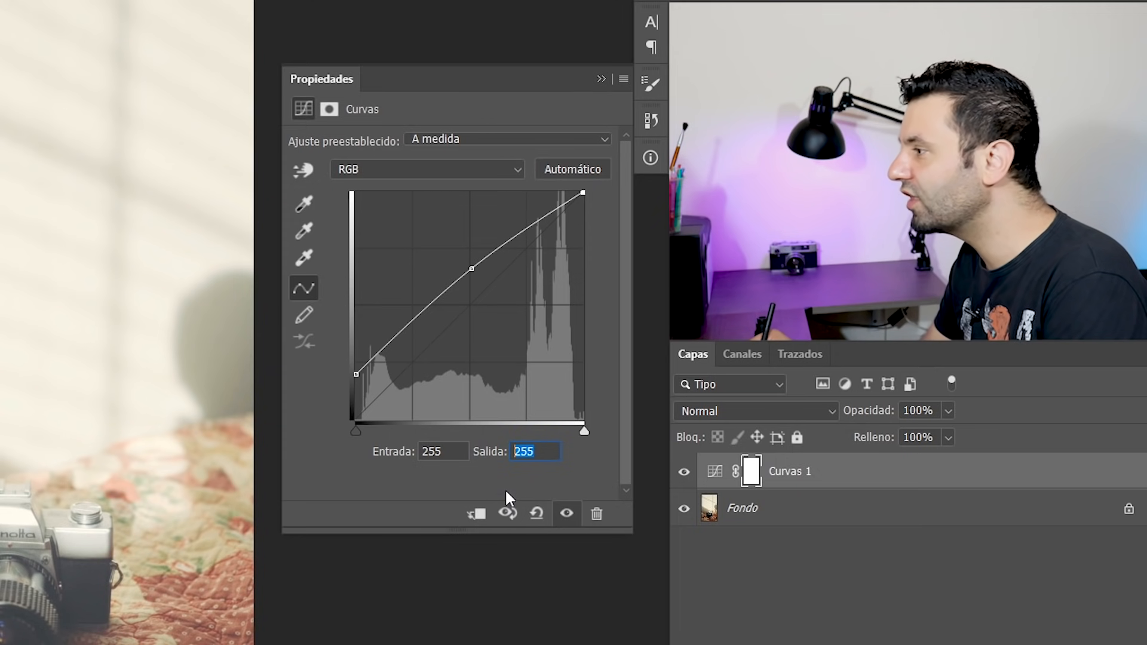
{"action": "type", "text": "100"}
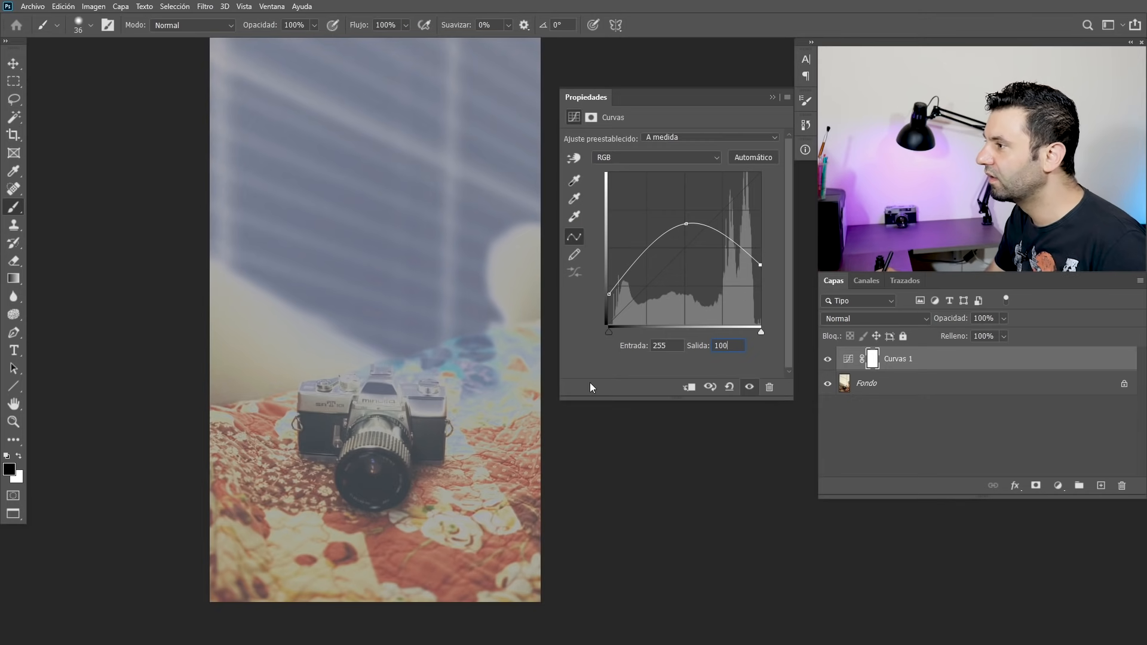
{"action": "left_click", "coordinate": [729, 387]}
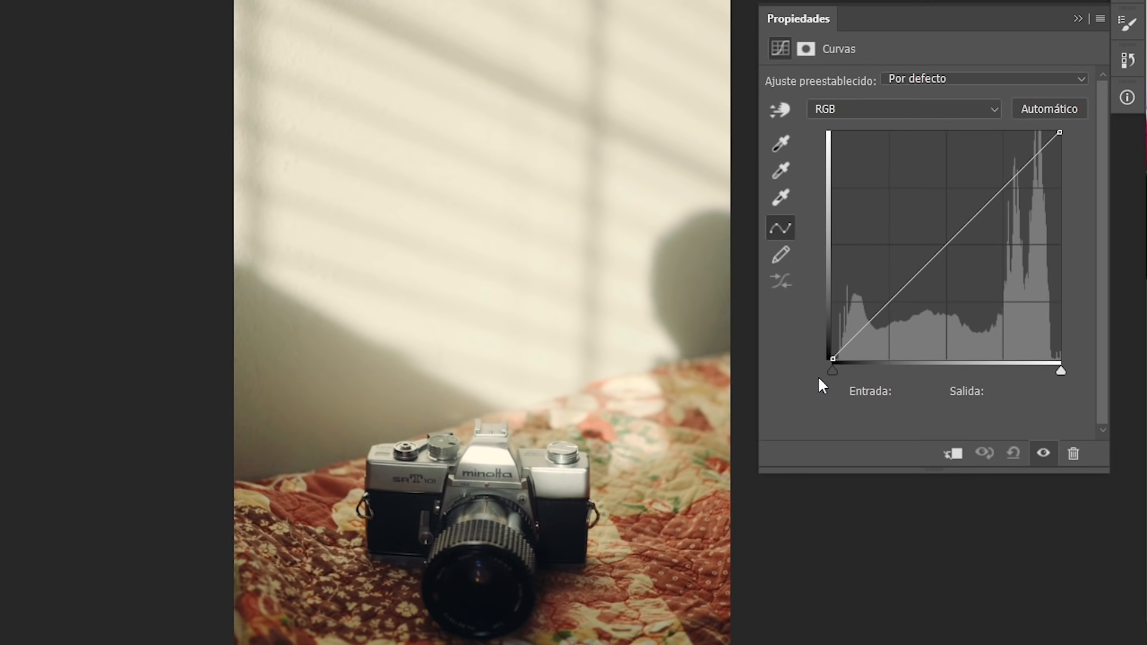
Set the camera photo's RGB black point to input 8 and its white point to input 242, at the histogram's edges
{"action": "left_click_drag", "start_coordinate": [832, 371], "coordinate": [838, 375]}
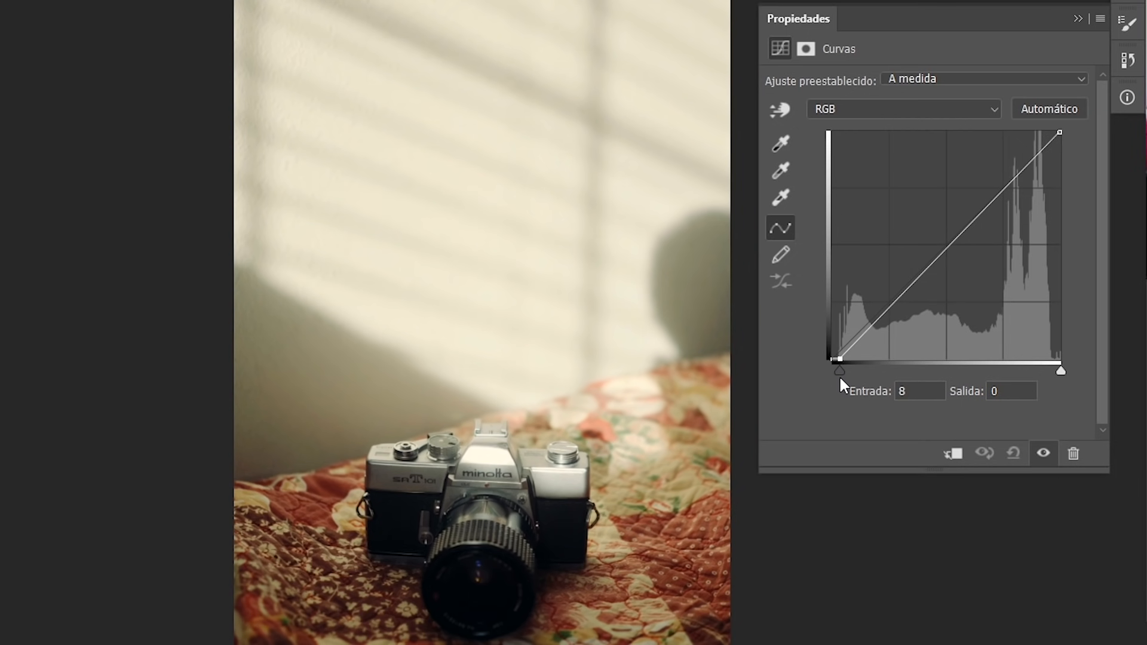
{"action": "left_click", "coordinate": [1061, 373]}
{"action": "left_click_drag", "start_coordinate": [1056, 372], "coordinate": [1049, 372]}
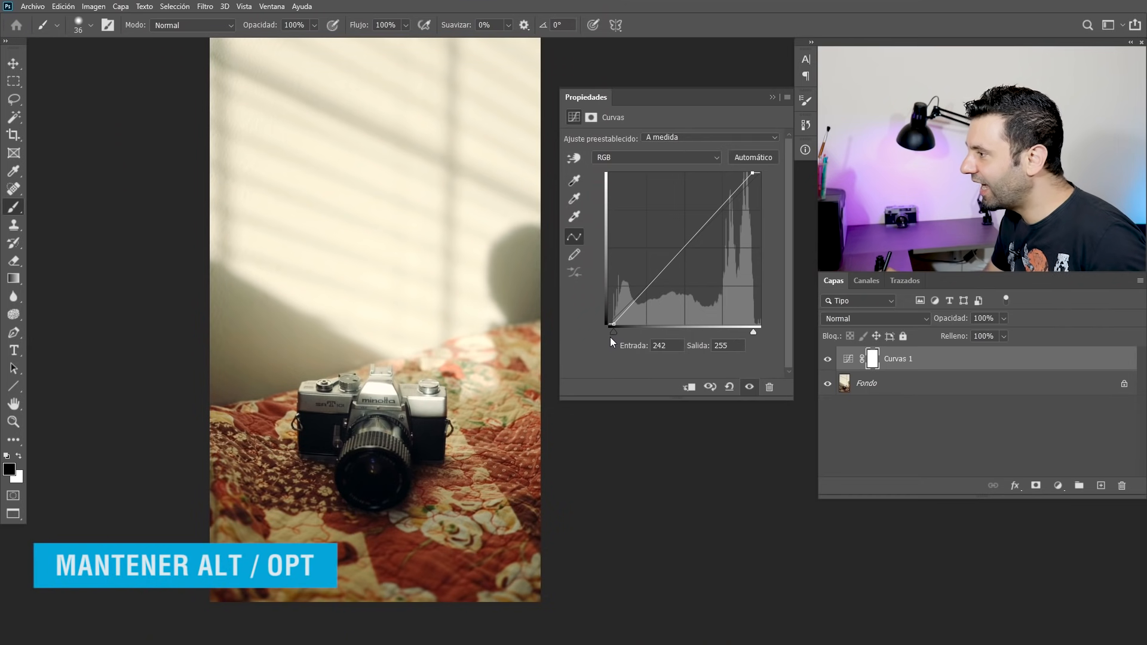
Preview the shadow clipping while moving the RGB black point to input 13, and push it further to input 31
{"action": "left_click_drag", "start_coordinate": [611, 332], "coordinate": [616, 332]}
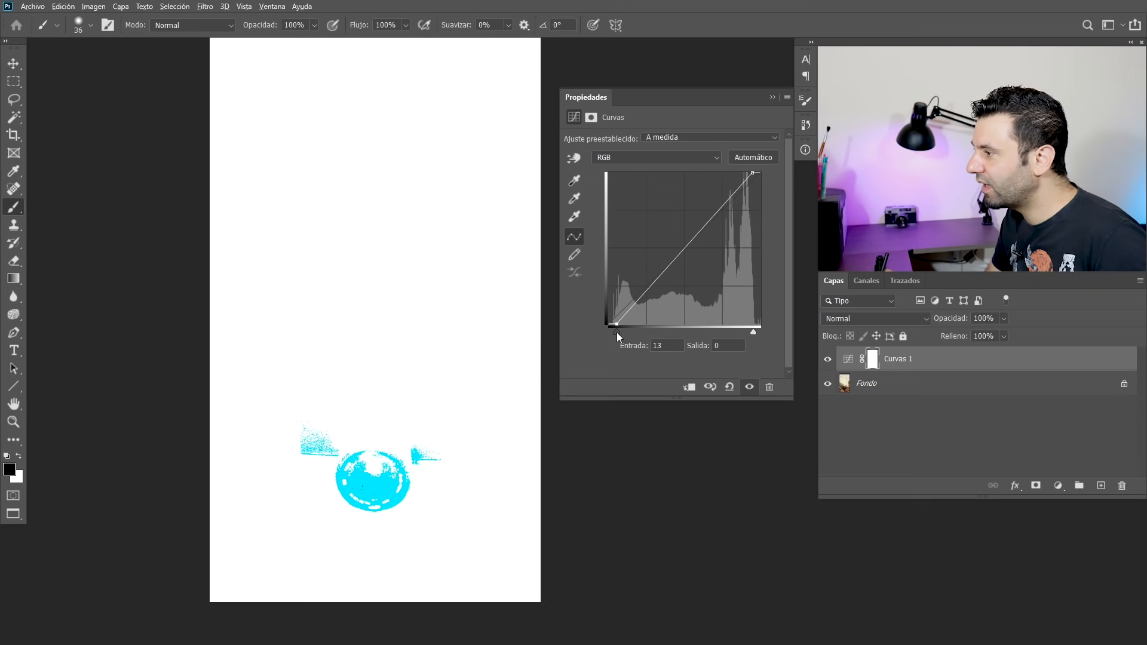
{"action": "left_click_drag", "start_coordinate": [616, 332], "coordinate": [627, 332]}
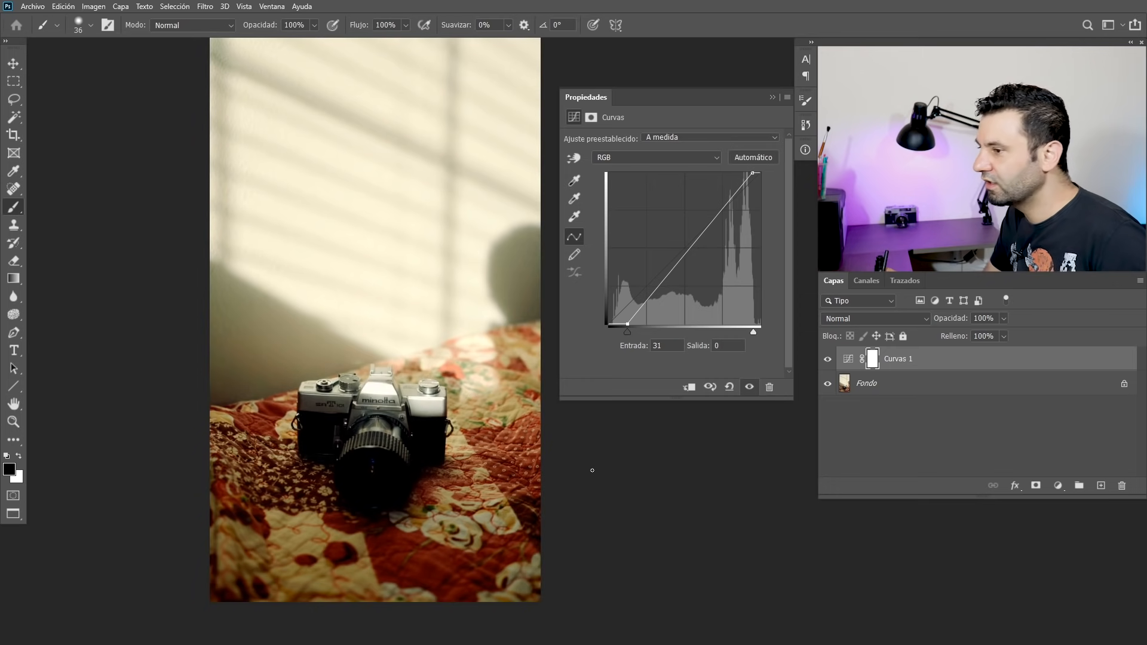
Select the Fondo layer, sample the dark camera lens in the foreground colour picker to examine its shadow values, and close the picker
{"action": "left_click", "coordinate": [866, 382]}
{"action": "left_click", "coordinate": [9, 469]}
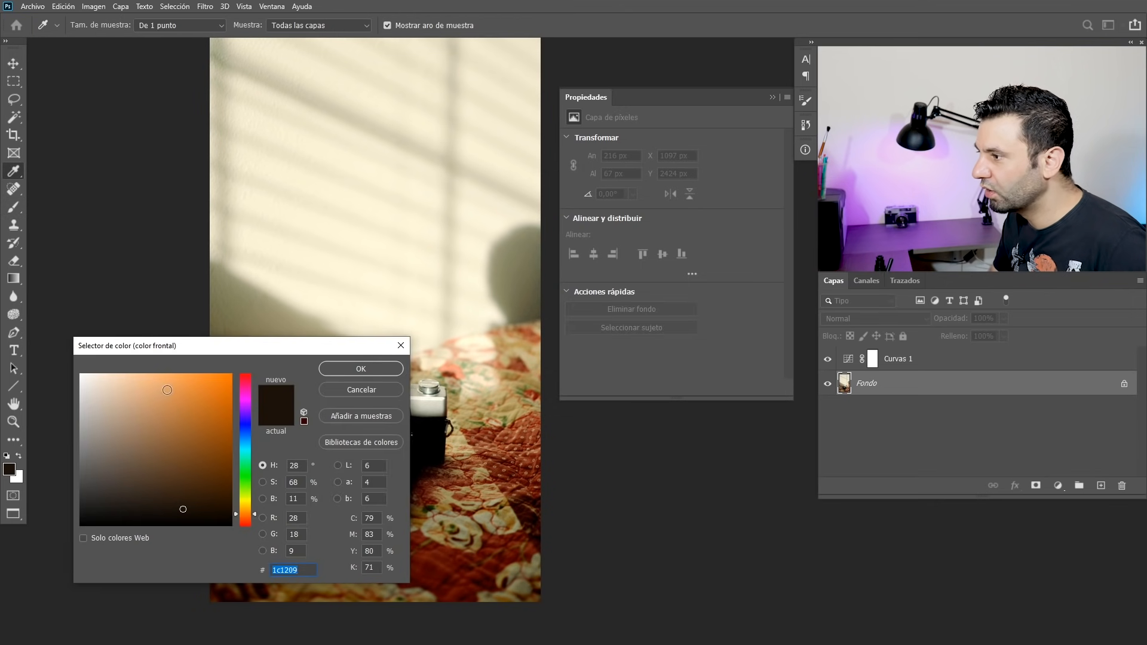
{"action": "left_click_drag", "start_coordinate": [219, 346], "coordinate": [711, 446]}
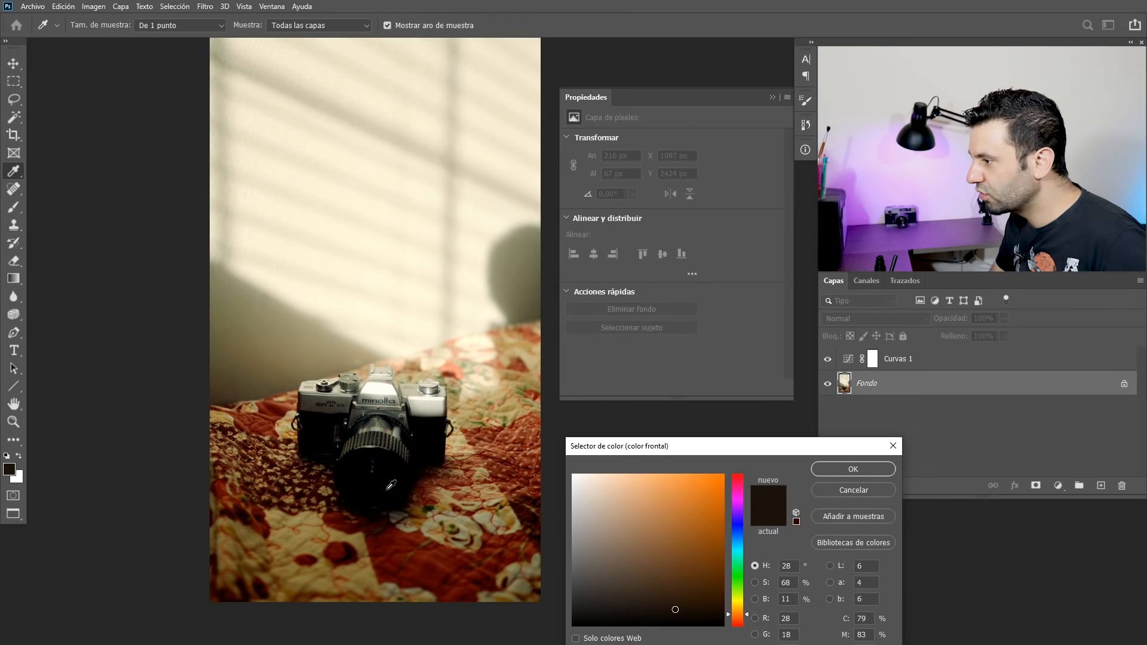
{"action": "left_click", "coordinate": [392, 482]}
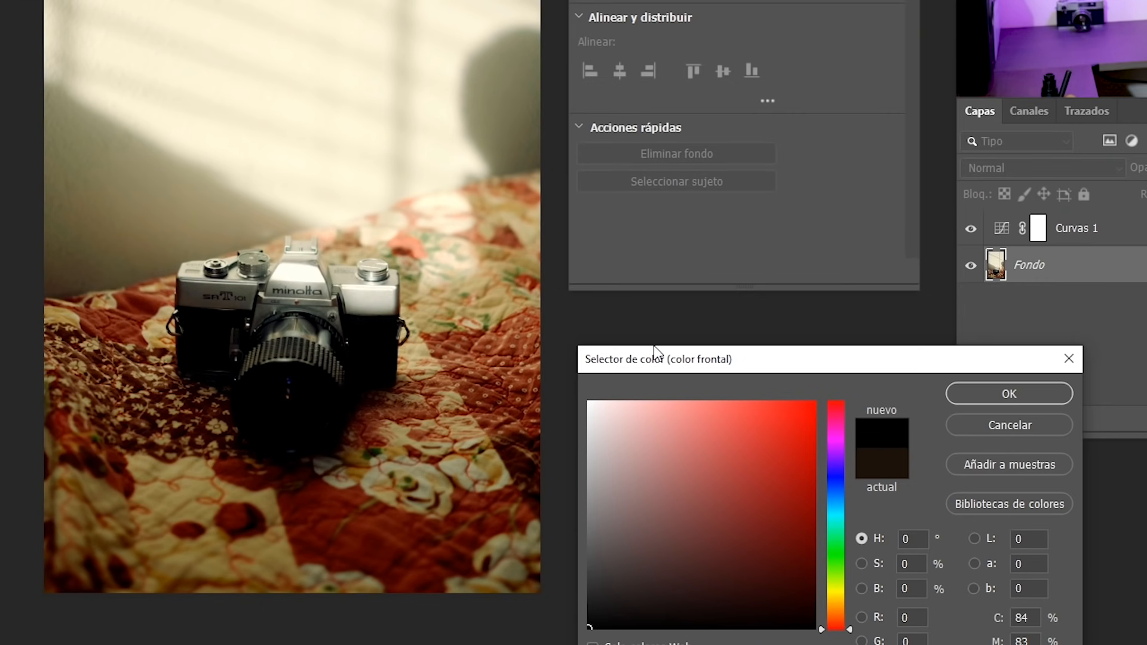
{"action": "left_click_drag", "start_coordinate": [655, 352], "coordinate": [661, 278]}
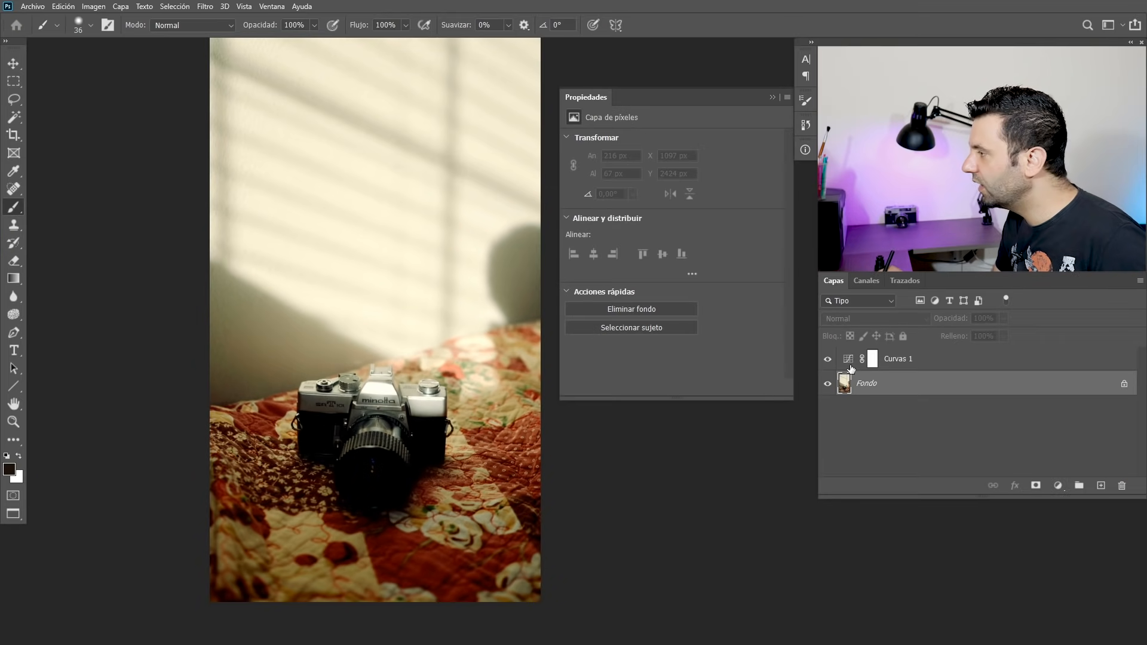
Reopen the Curves 1 adjustment and bring the RGB black point back to input 8 to recover the shadow detail
{"action": "left_click", "coordinate": [851, 365]}
{"action": "left_click_drag", "start_coordinate": [626, 331], "coordinate": [613, 332]}
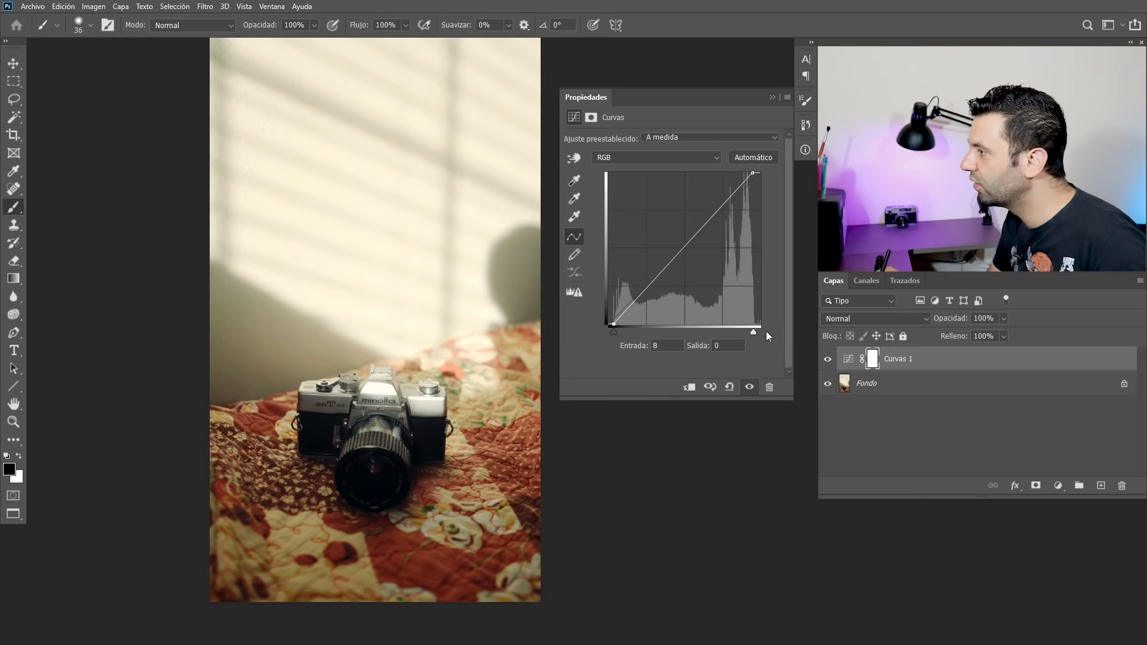
Move the RGB white point to input 217 to preview highlight clipping, and reset the Curvas 1 adjustment to its defaults
{"action": "left_click_drag", "start_coordinate": [754, 333], "coordinate": [738, 326]}
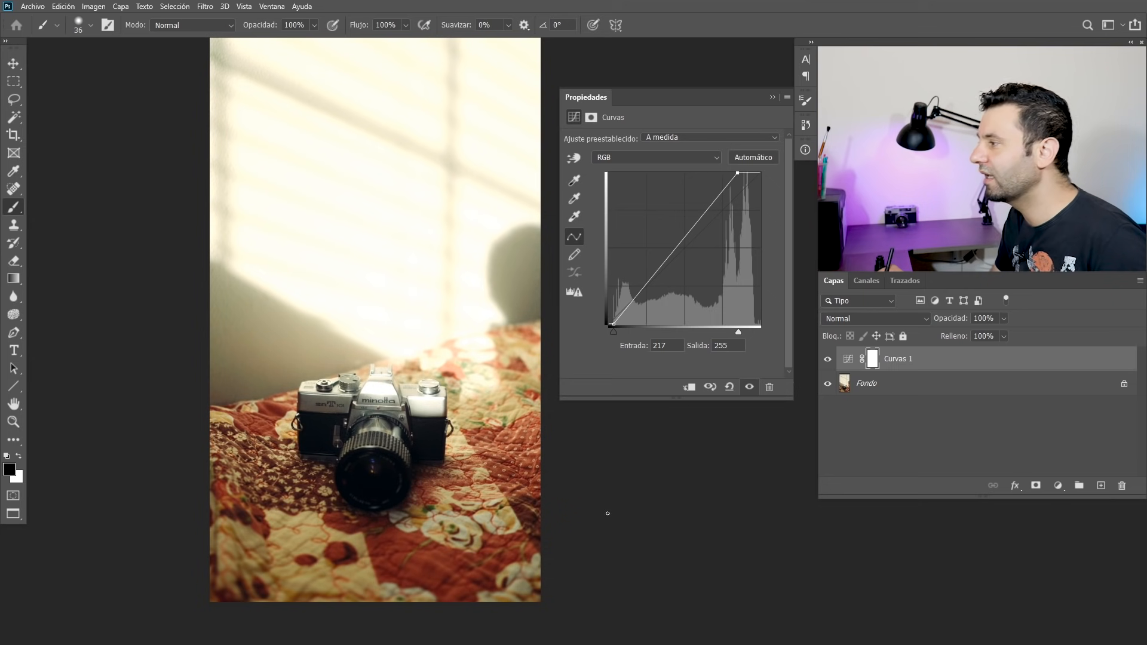
{"action": "left_click", "coordinate": [728, 387]}
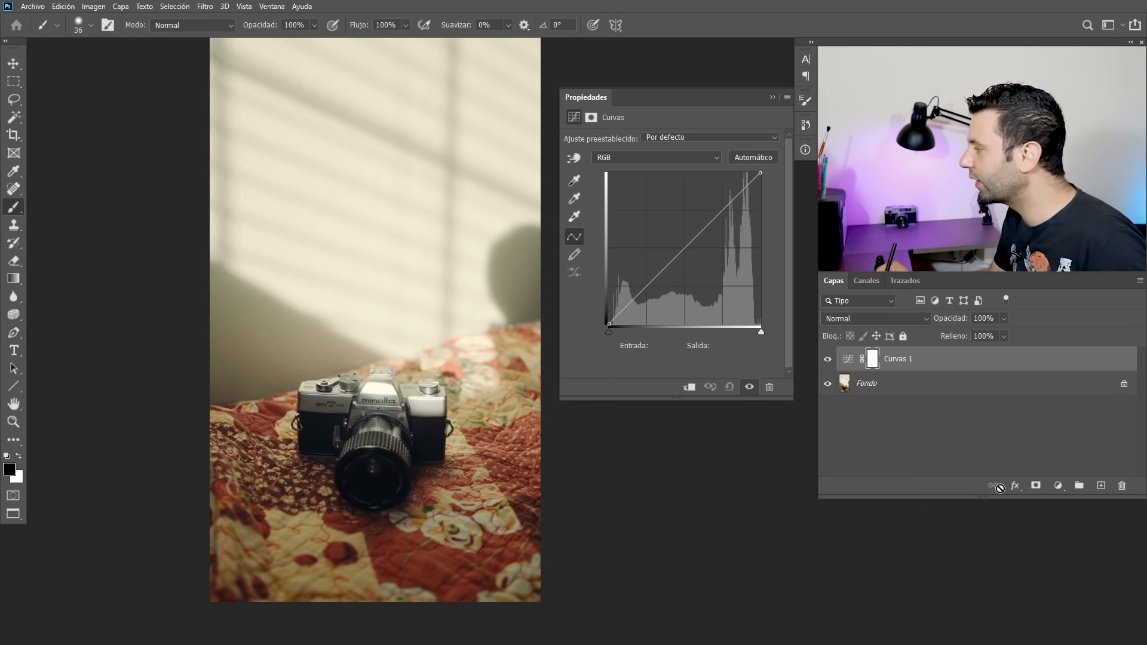
Add a Hue/Saturation adjustment layer directly above Fondo and set its saturation to -100
{"action": "left_click", "coordinate": [885, 387]}
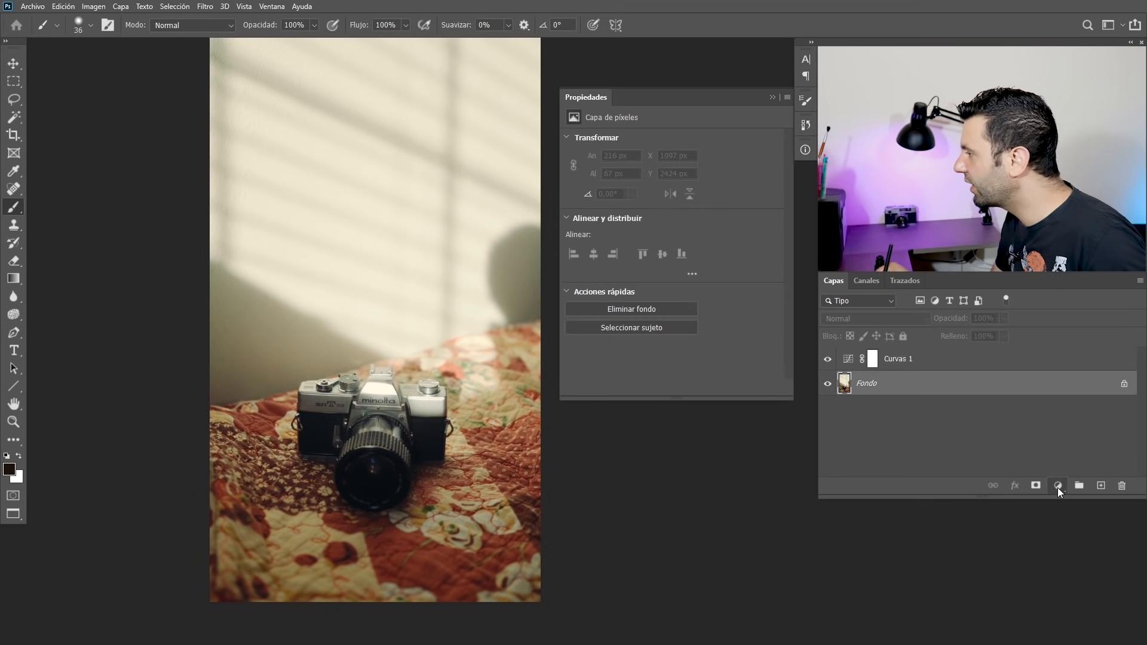
{"action": "left_click", "coordinate": [1057, 486]}
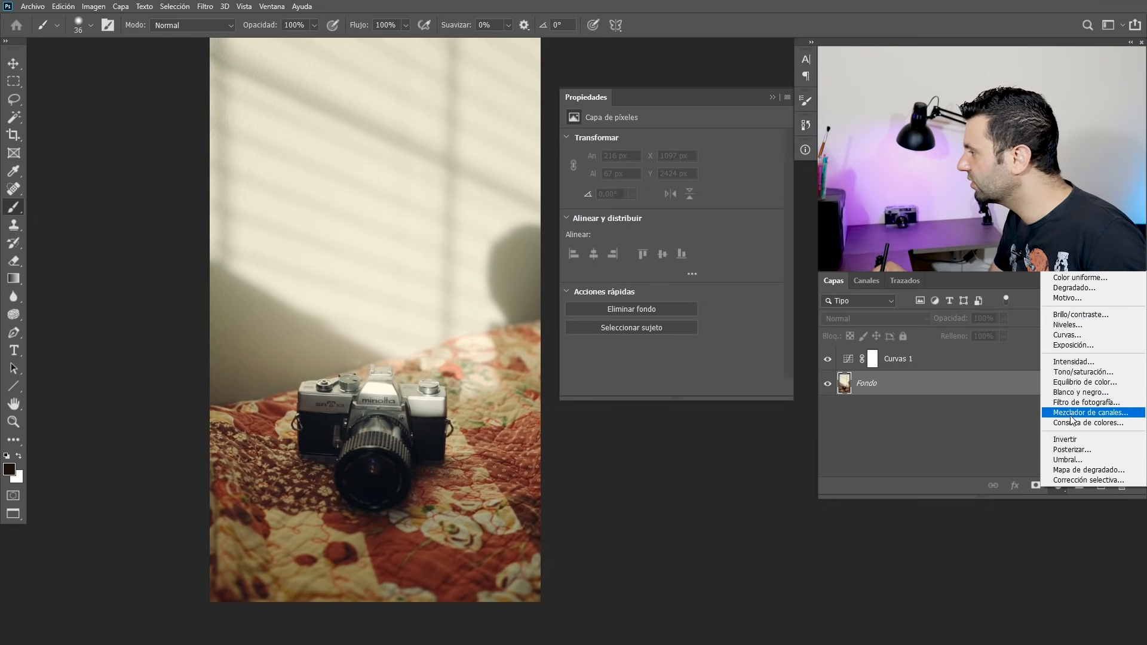
{"action": "left_click", "coordinate": [1074, 371]}
{"action": "left_click_drag", "start_coordinate": [656, 219], "coordinate": [578, 214]}
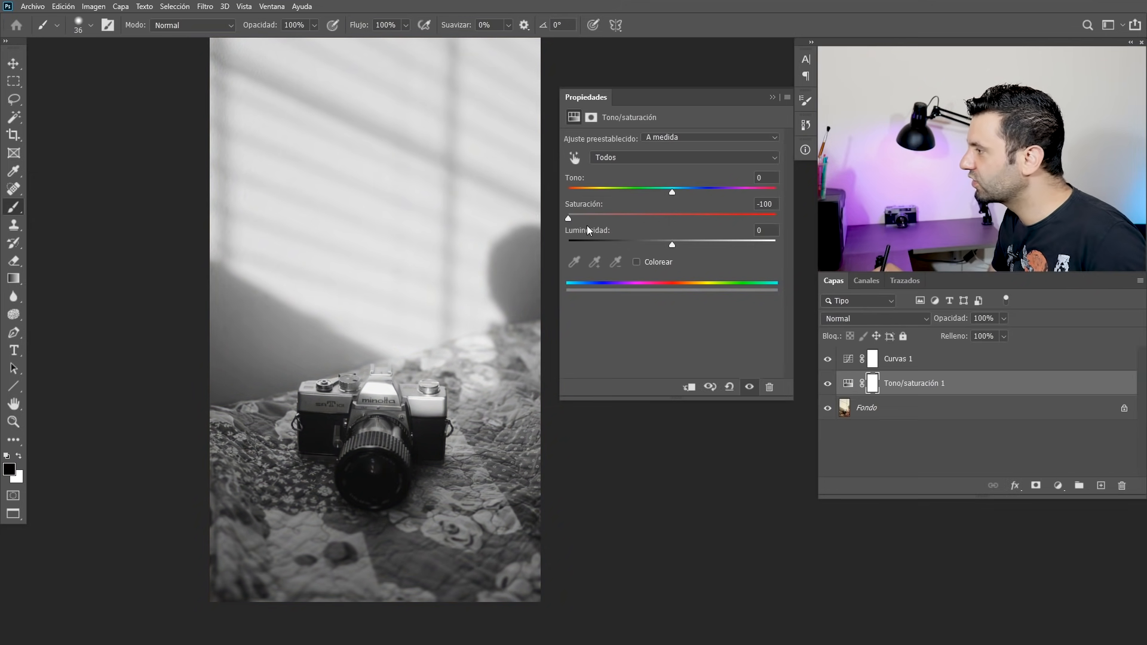
Using on-image adjustment in Curvas 1, lift and then darken the lens shadows, and brighten the lit wall from input 226 to output 235
{"action": "left_click", "coordinate": [935, 364]}
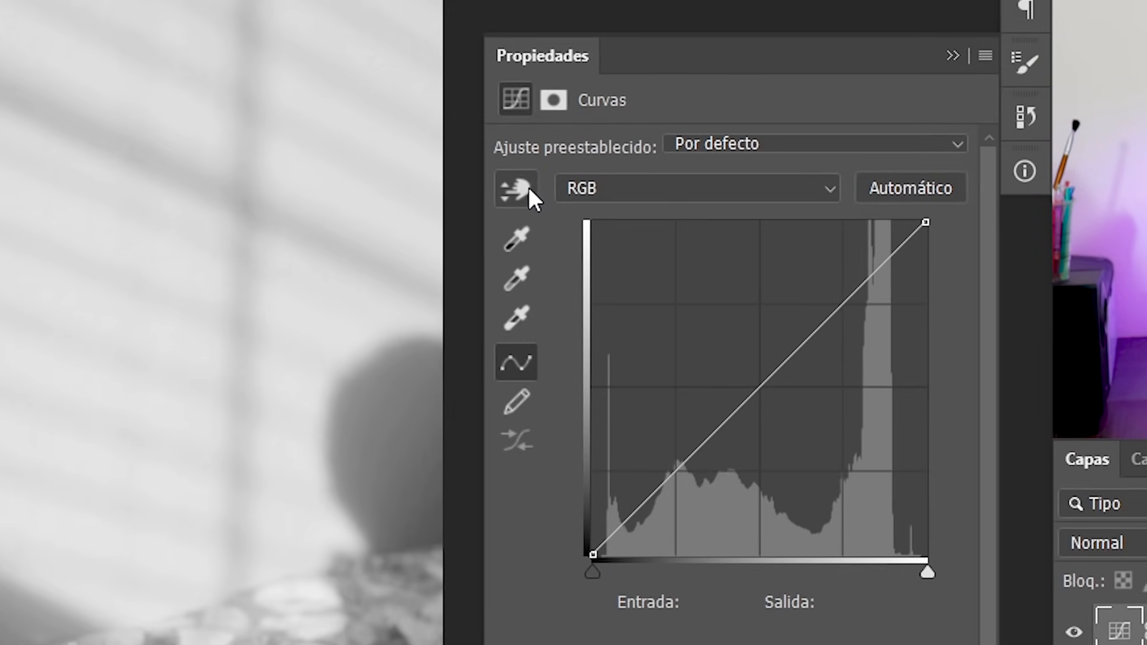
{"action": "left_click", "coordinate": [517, 188]}
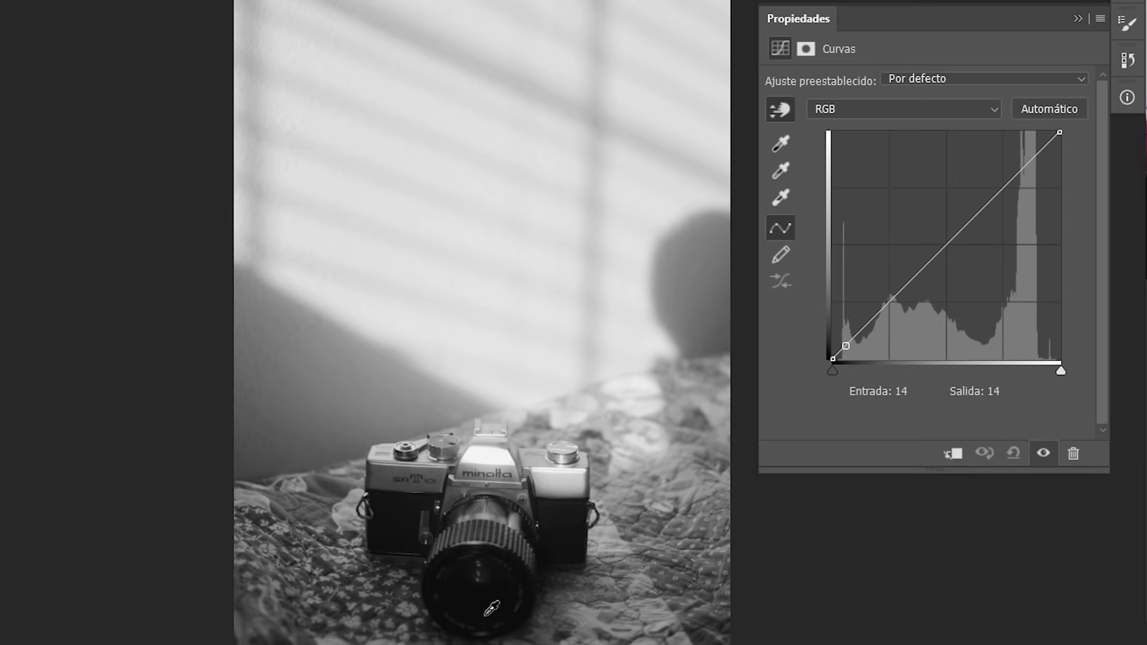
{"action": "left_click", "coordinate": [384, 489]}
{"action": "mouse_move", "coordinate": [493, 605]}
{"action": "left_mouse_down"}
{"action": "mouse_move", "coordinate": [494, 595]}
{"action": "mouse_move", "coordinate": [494, 617]}
{"action": "mouse_move", "coordinate": [494, 602]}
{"action": "left_mouse_up"}
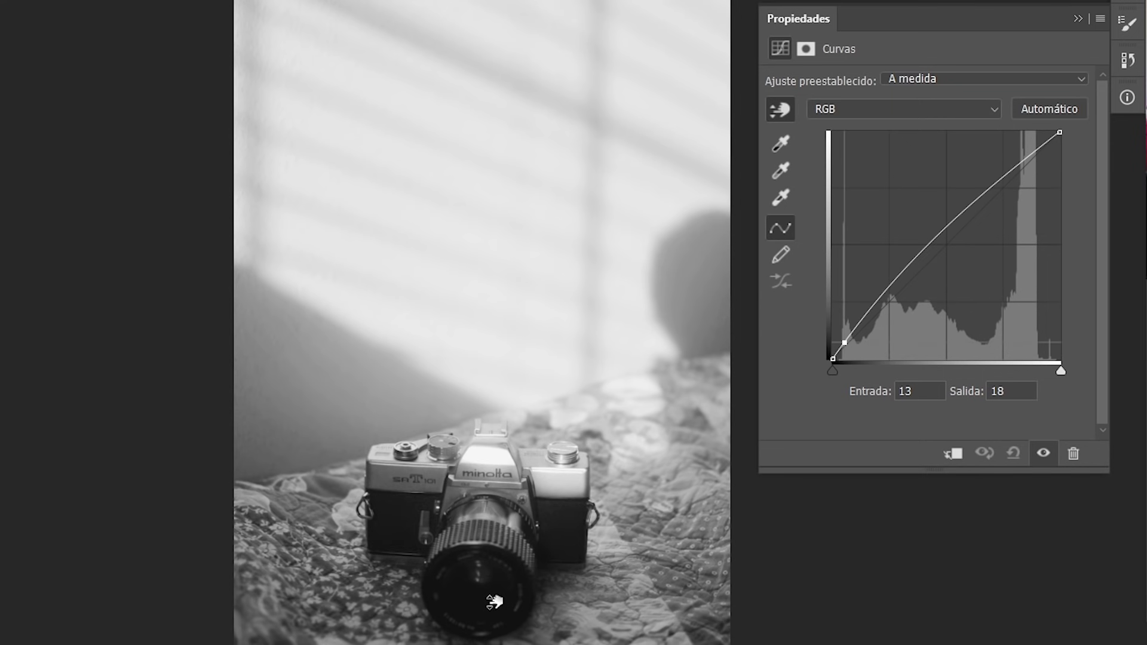
{"action": "left_click_drag", "start_coordinate": [494, 602], "coordinate": [494, 609]}
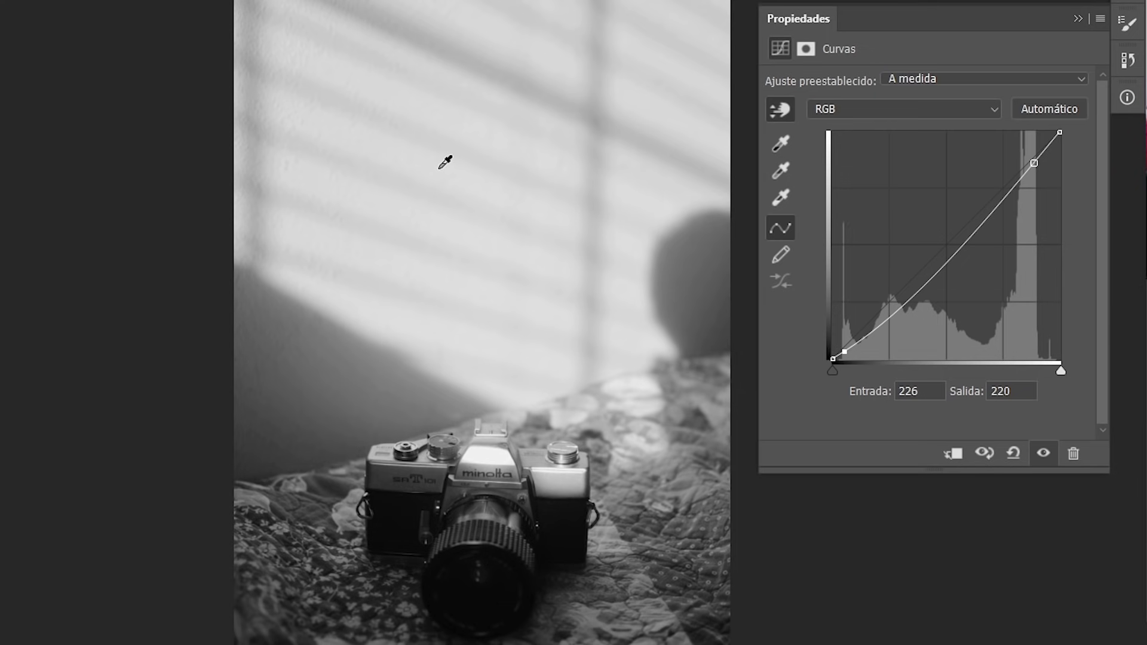
{"action": "left_click_drag", "start_coordinate": [445, 162], "coordinate": [440, 155]}
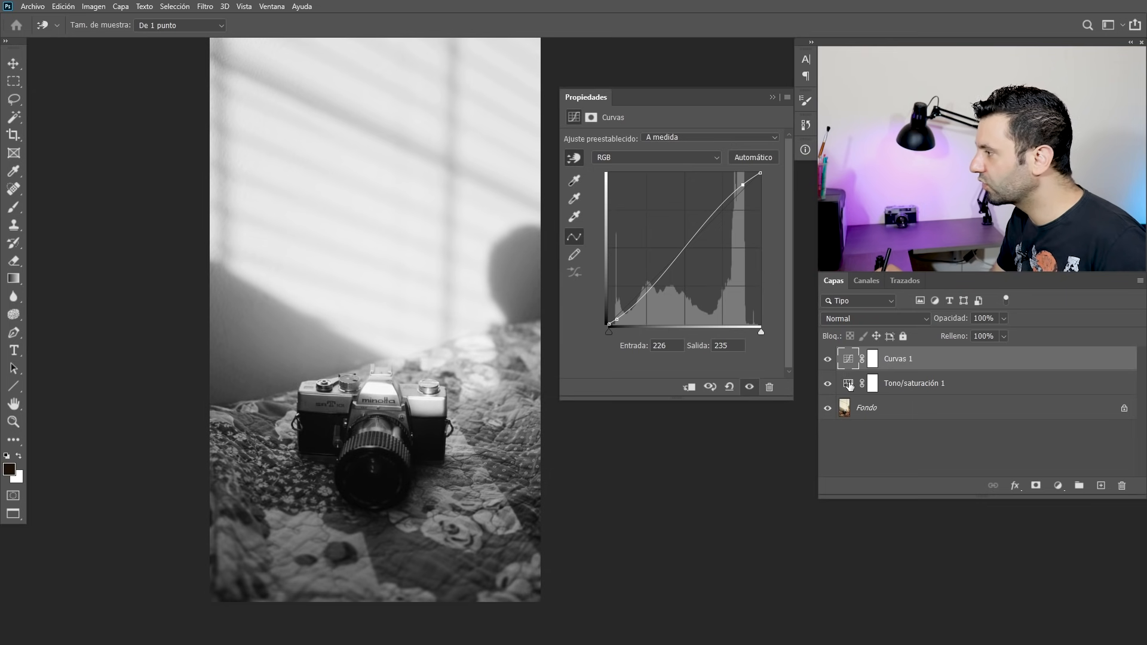
Hide the Tono/saturación 1 layer and raise the camera body's shadows in the Blue curve from input 18 to output 29
{"action": "left_click", "coordinate": [827, 385]}
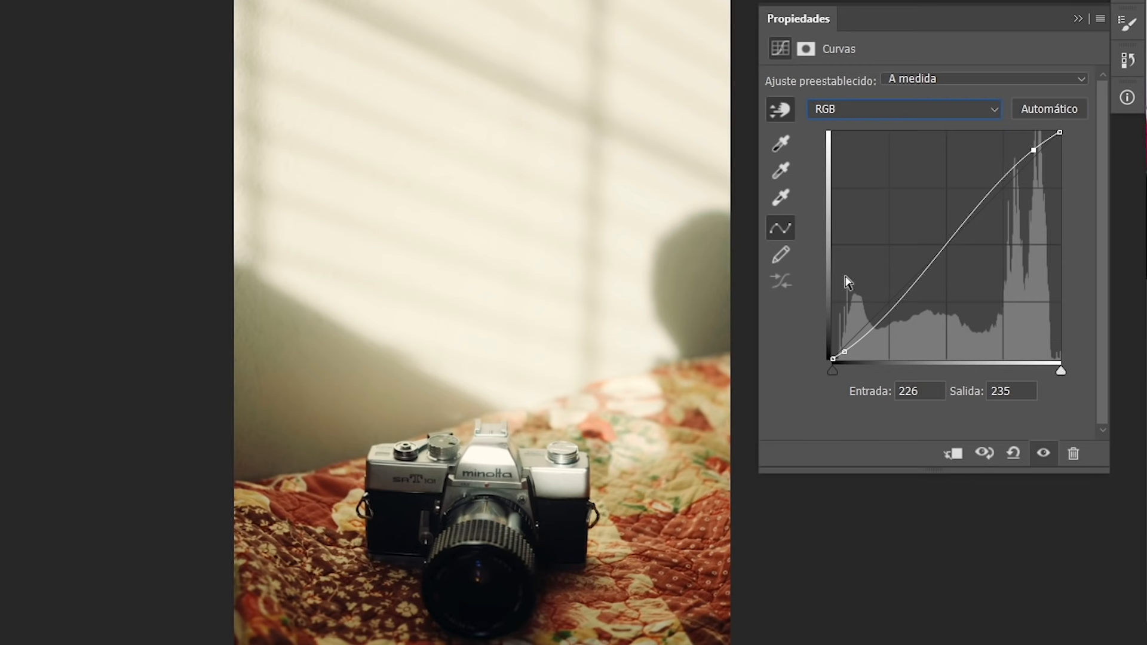
{"action": "left_click", "coordinate": [881, 110]}
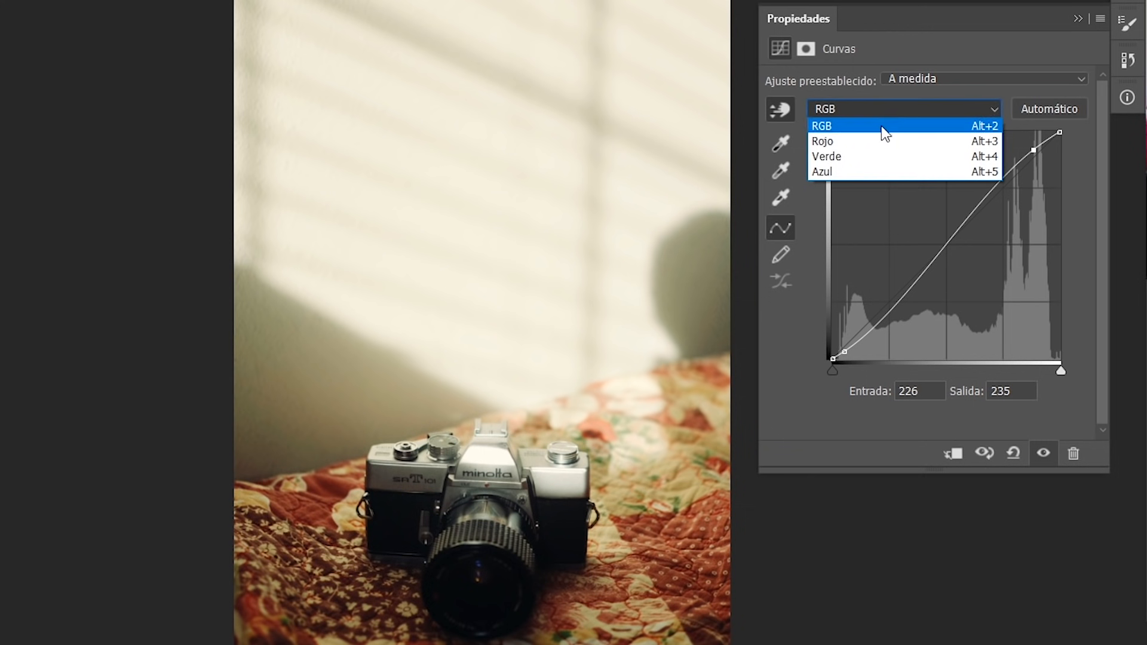
{"action": "left_click", "coordinate": [853, 170]}
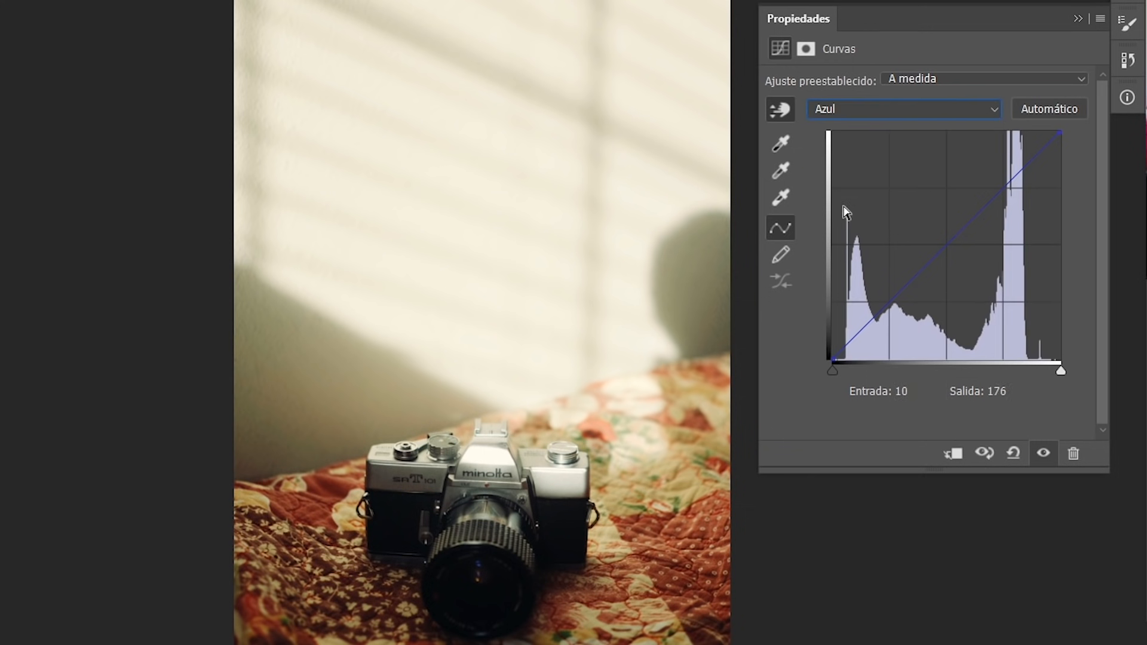
{"action": "left_click", "coordinate": [398, 521]}
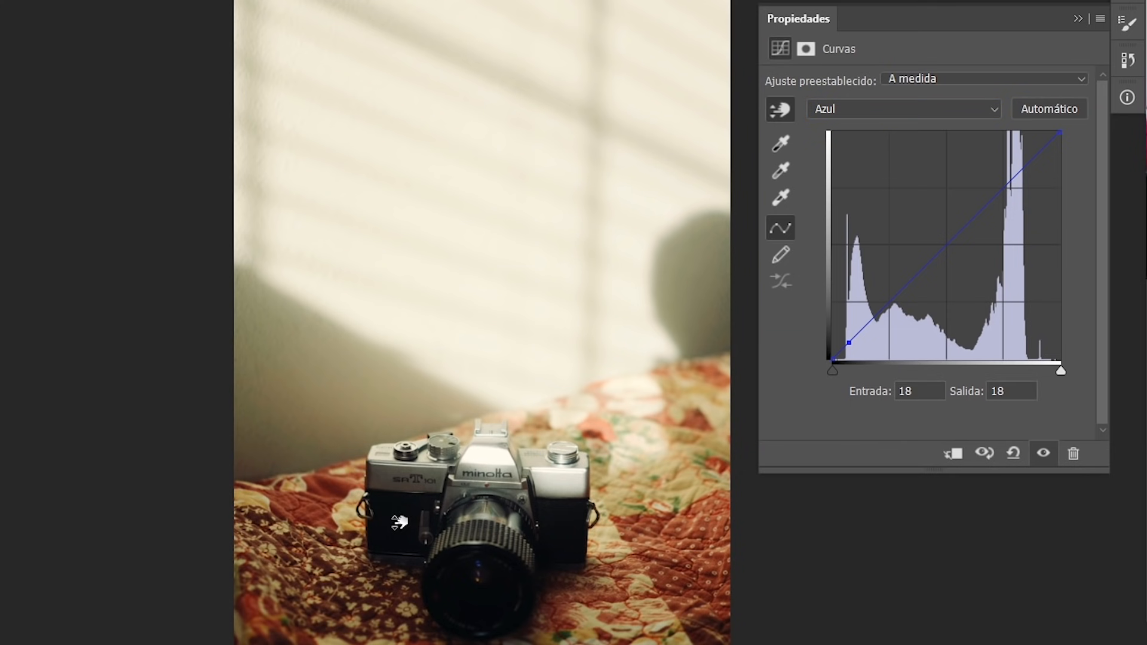
{"action": "left_click_drag", "start_coordinate": [398, 521], "coordinate": [400, 512]}
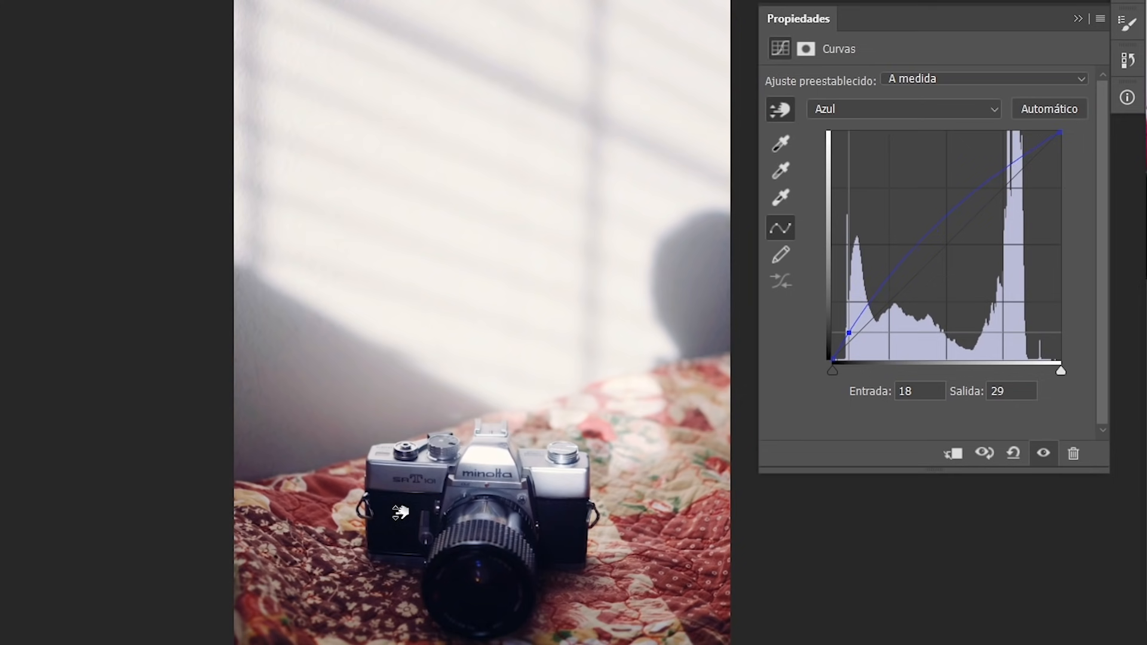
Raise the lit wall in the Red curve from input 240 to output 246 using on-image adjustment
{"action": "left_click", "coordinate": [869, 109]}
{"action": "left_click", "coordinate": [859, 143]}
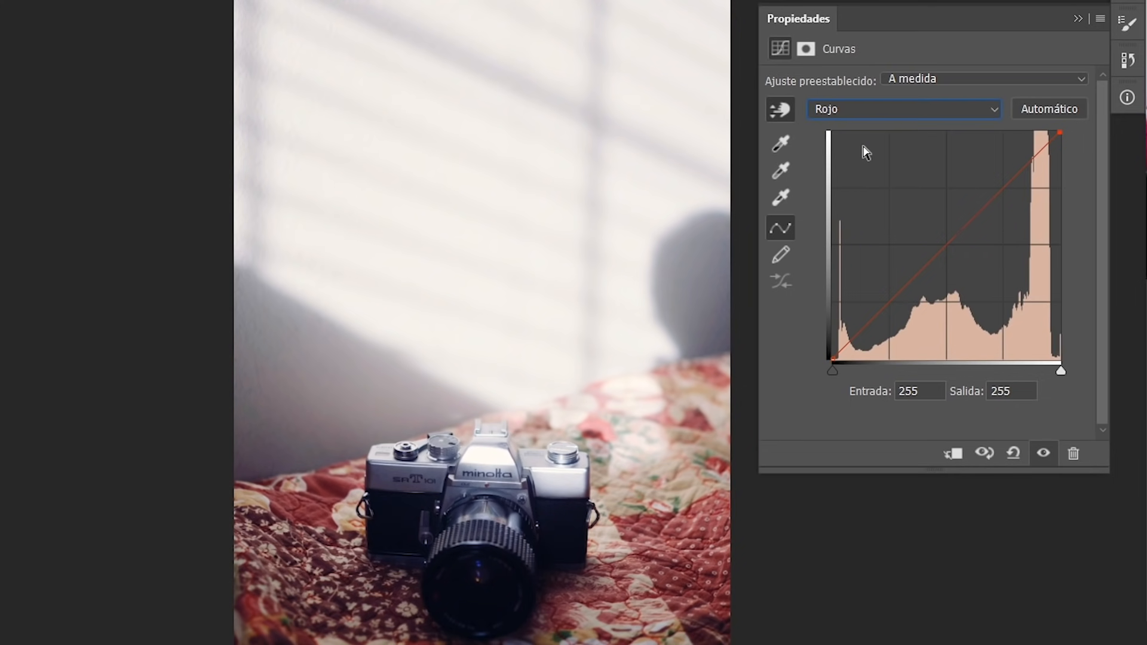
{"action": "left_click_drag", "start_coordinate": [569, 157], "coordinate": [568, 151]}
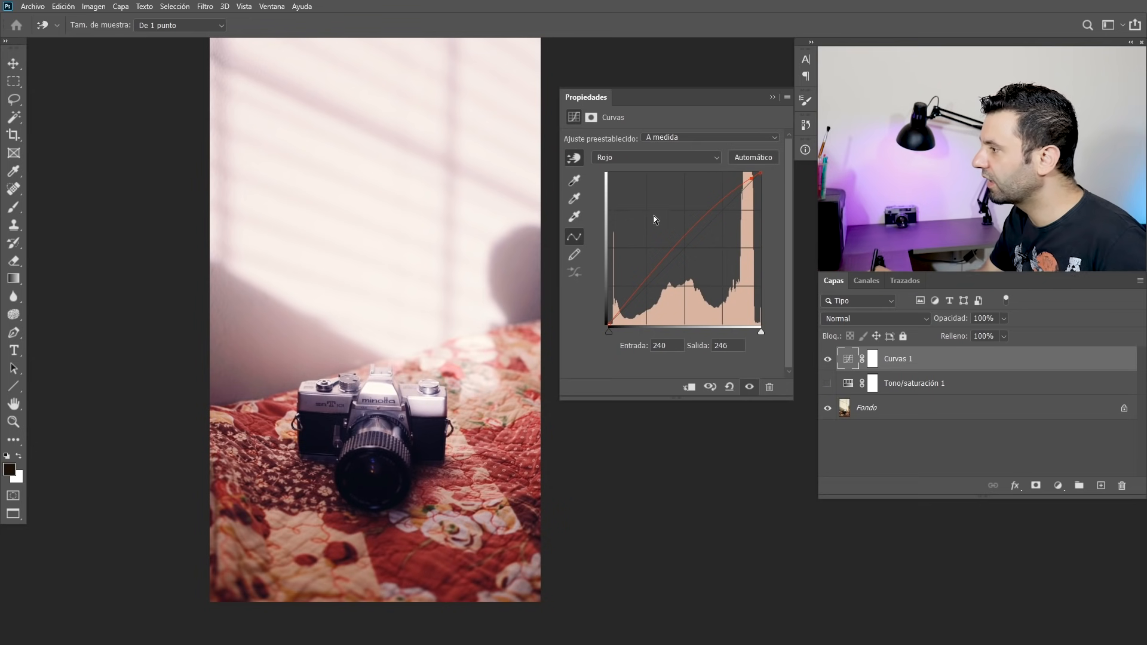
Reset Curvas 1 and rebuild the RGB contrast on the image, darkening the lens slightly and brightening the wall from input 234 to output 242
{"action": "left_click", "coordinate": [728, 387]}
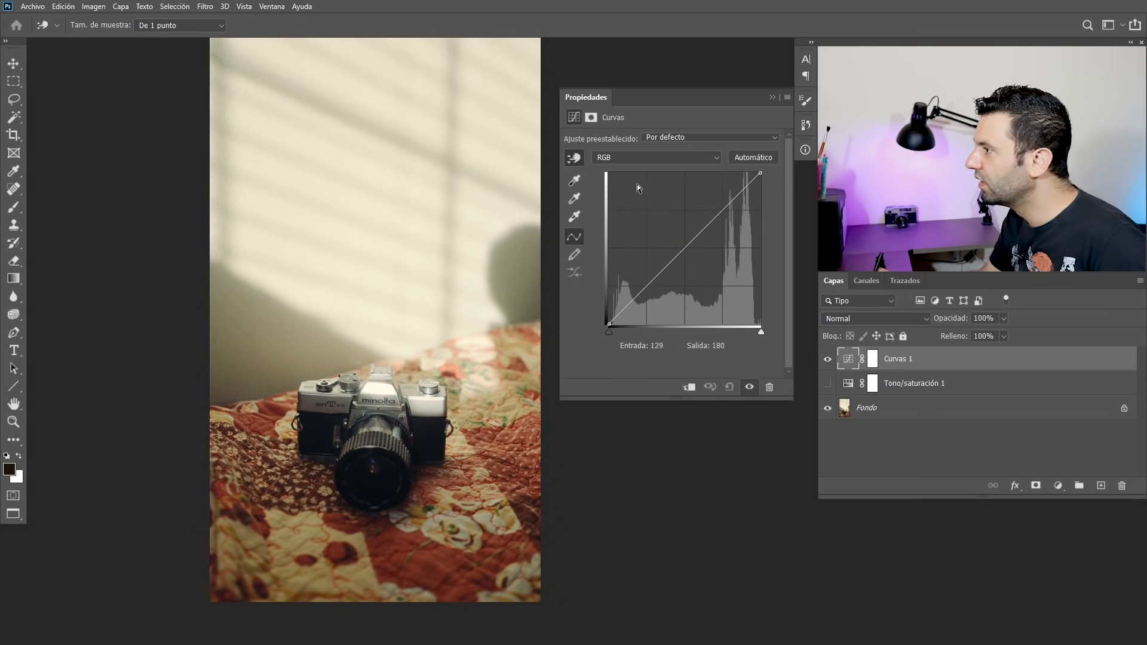
{"action": "left_click", "coordinate": [634, 156]}
{"action": "left_click", "coordinate": [622, 175]}
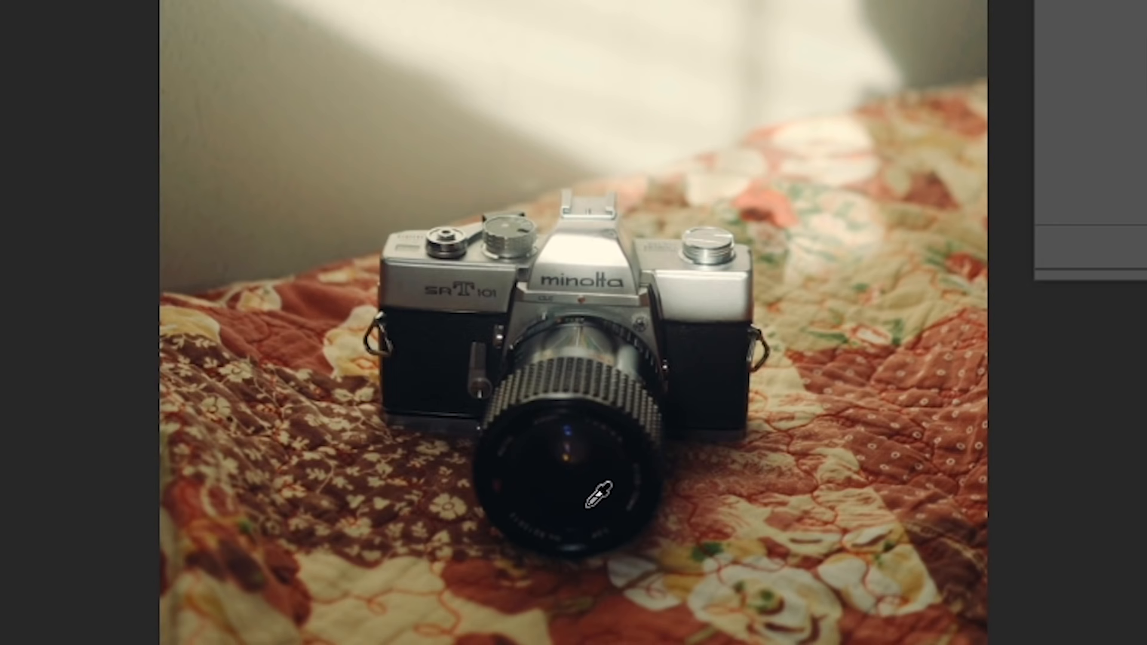
{"action": "left_click_drag", "start_coordinate": [591, 487], "coordinate": [597, 493]}
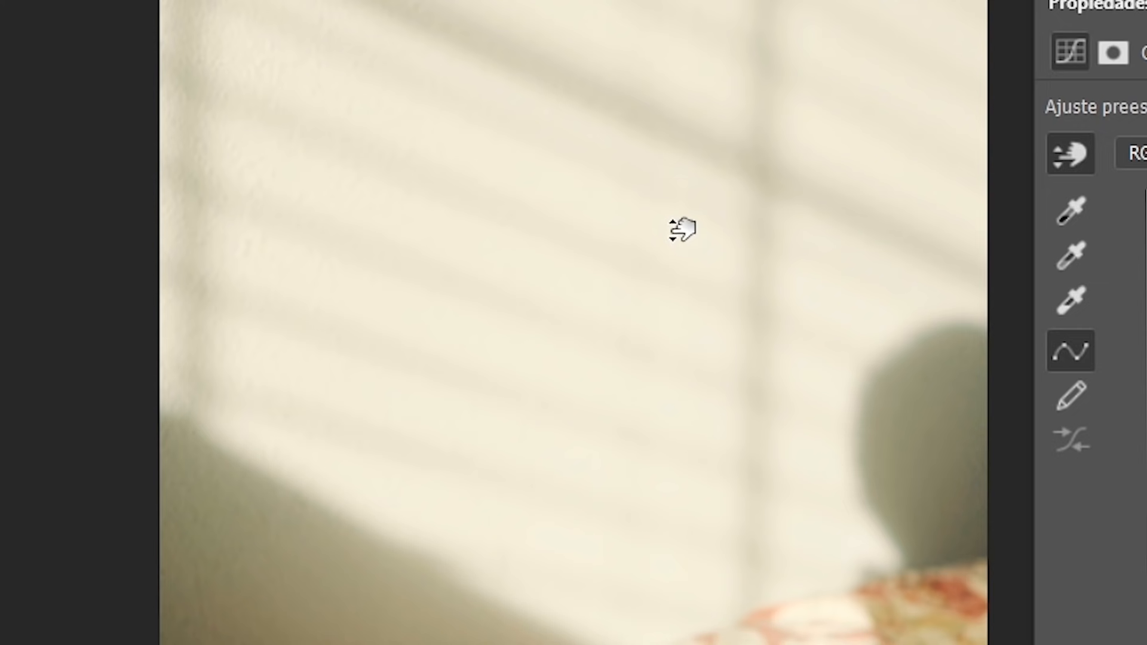
{"action": "left_click_drag", "start_coordinate": [672, 230], "coordinate": [675, 235]}
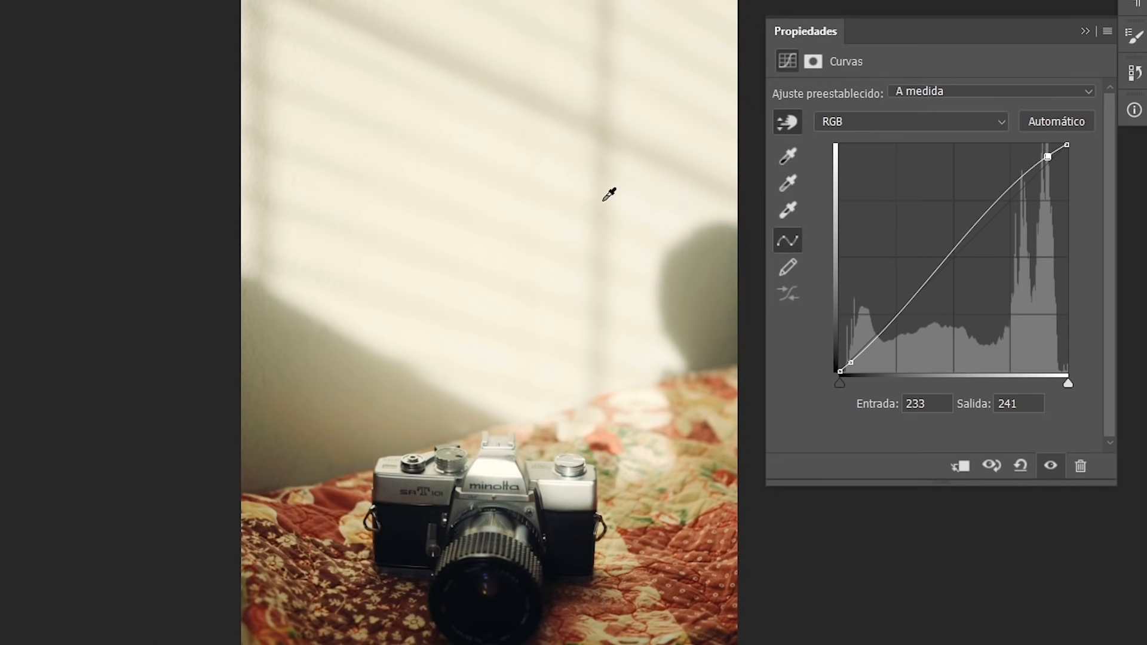
Add blue to the shaded wall area above the camera by raising its tone in the Blue curve with on-image adjustment
{"action": "left_click", "coordinate": [843, 125]}
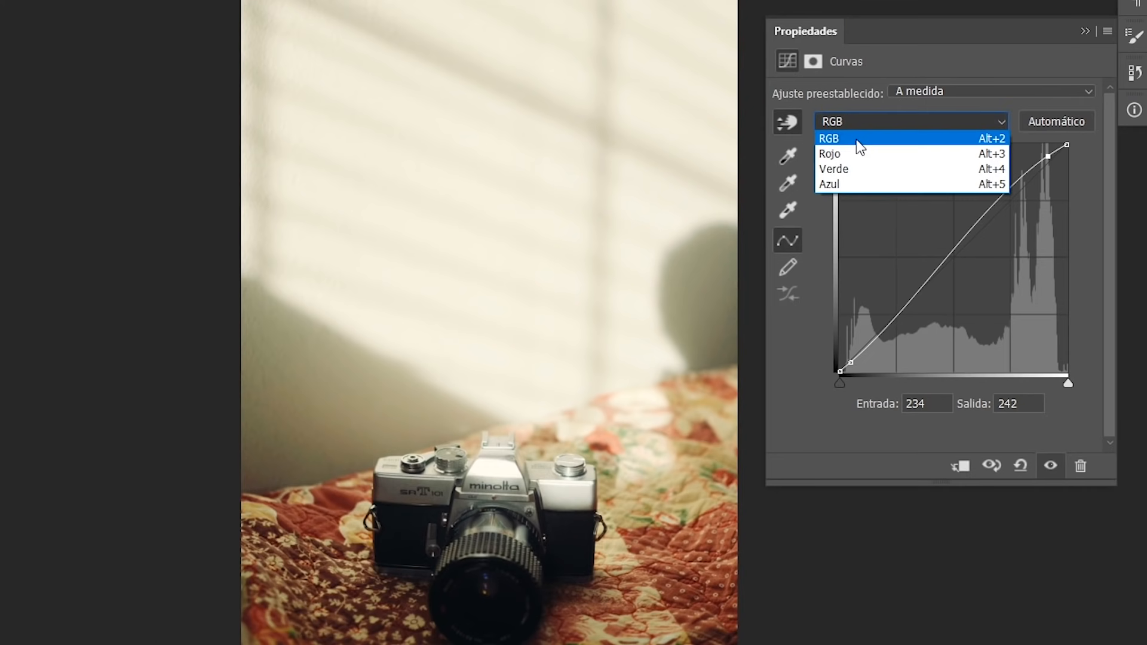
{"action": "left_click", "coordinate": [842, 184]}
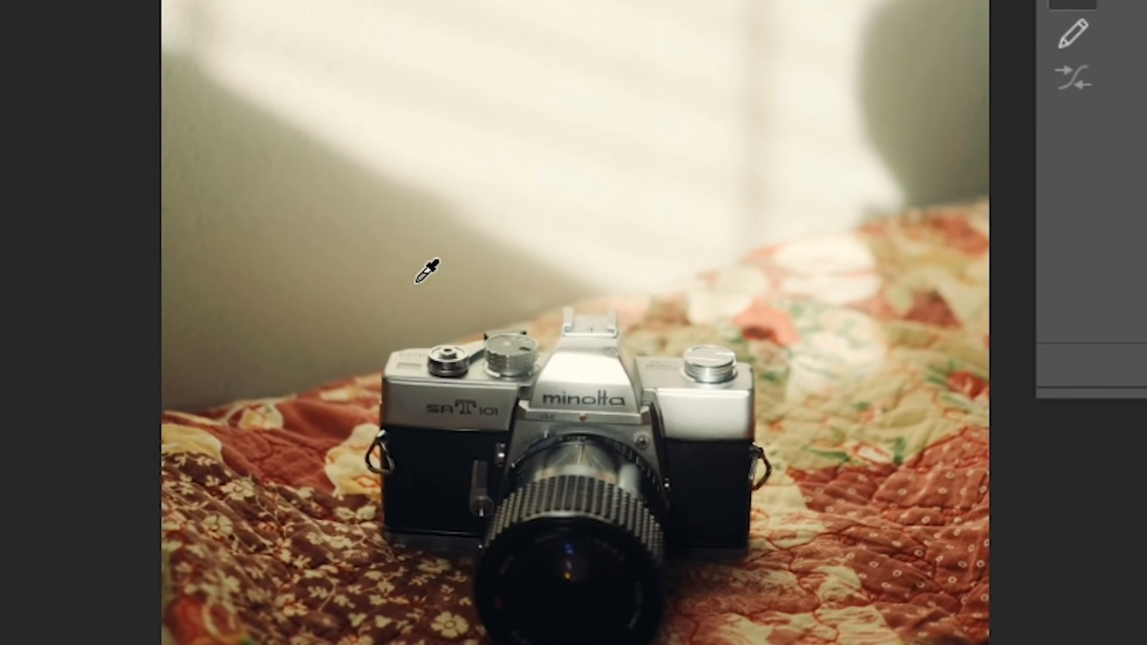
{"action": "left_click_drag", "start_coordinate": [416, 282], "coordinate": [424, 266]}
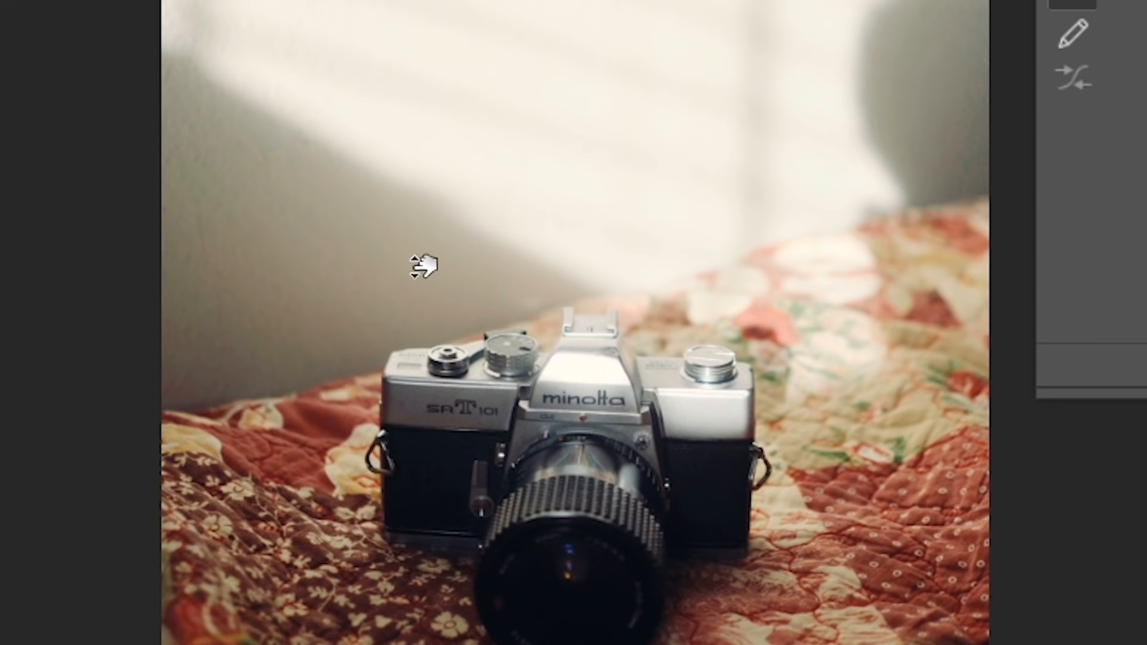